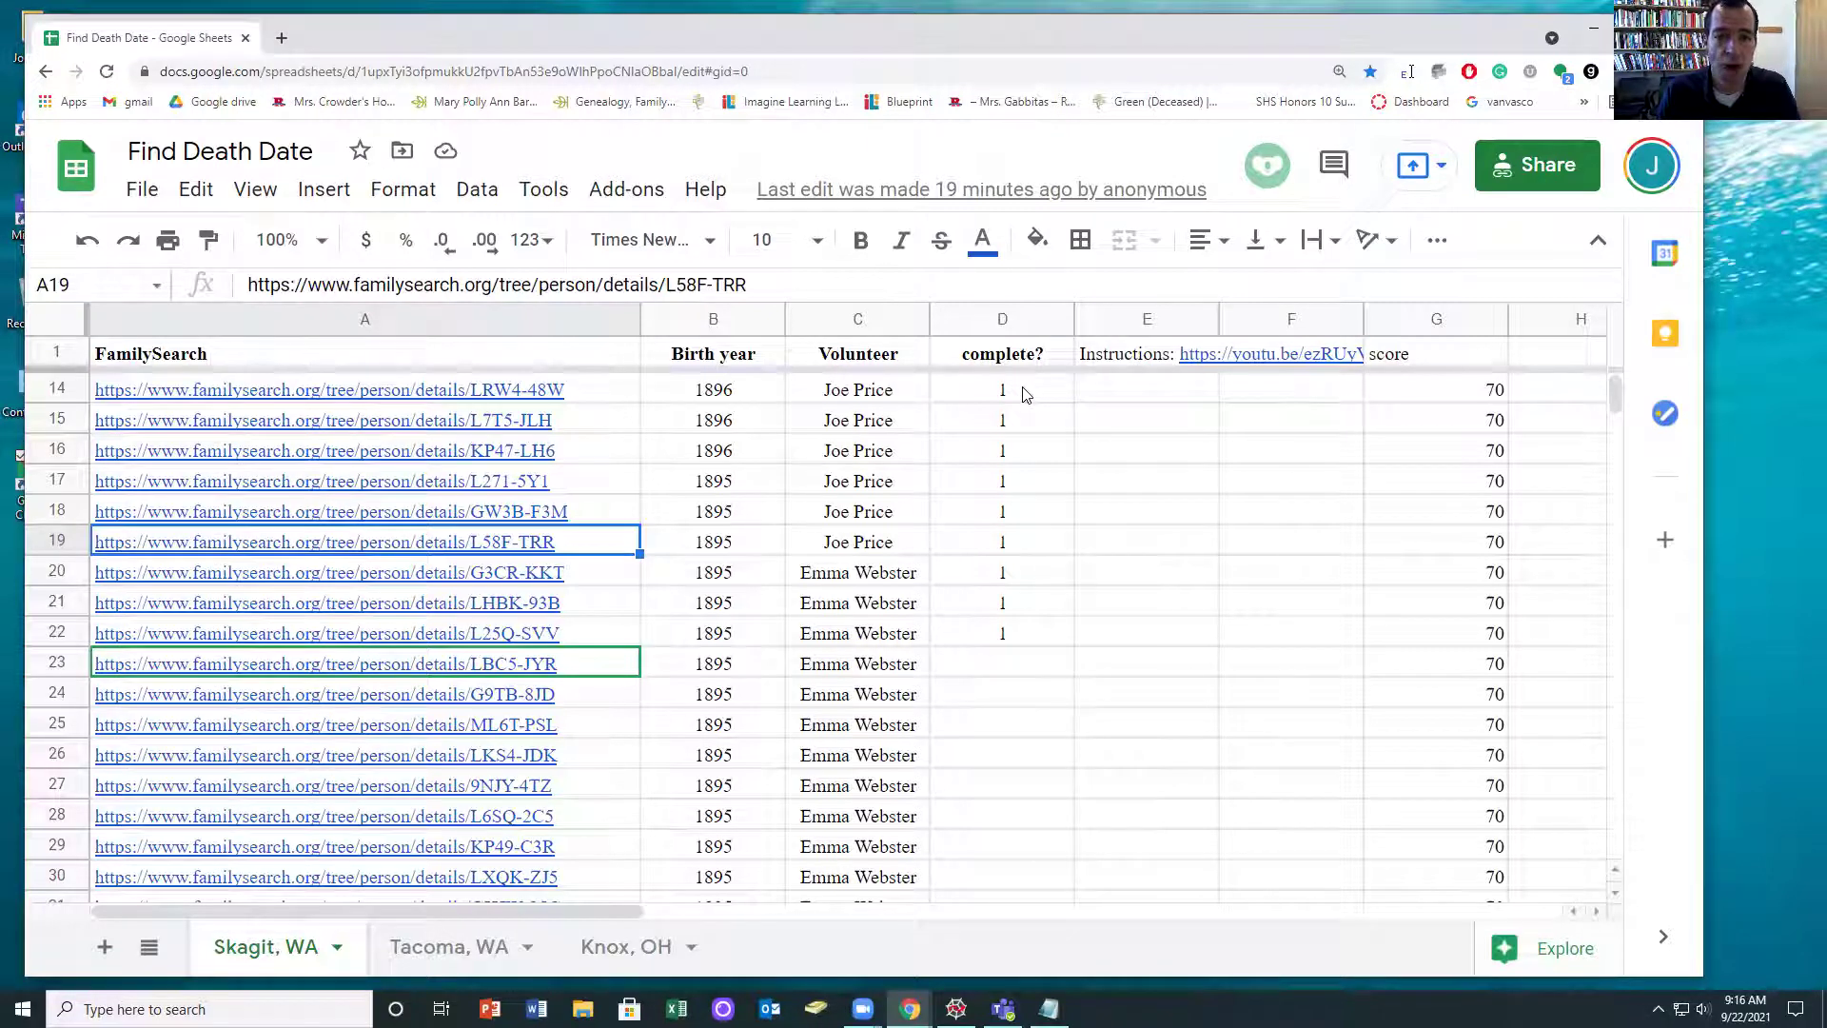
left_click(891, 427)
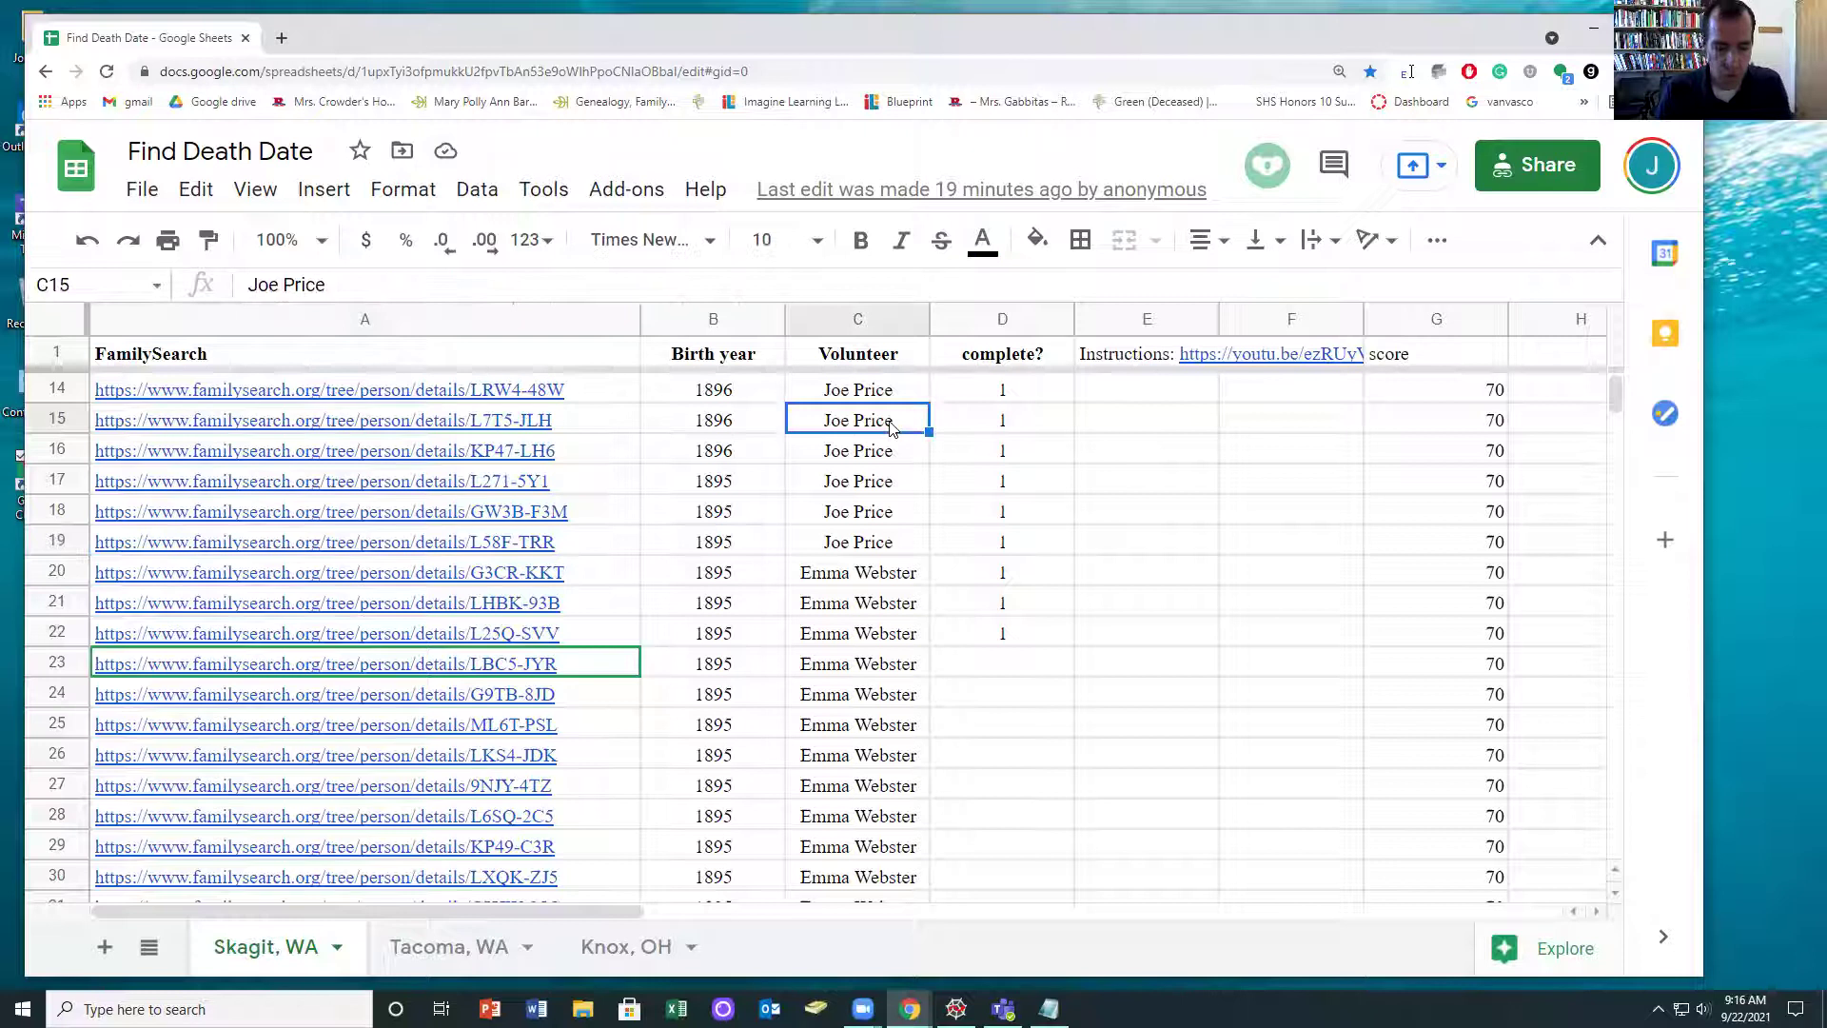
key("ctrl+c")
left_click(867, 492)
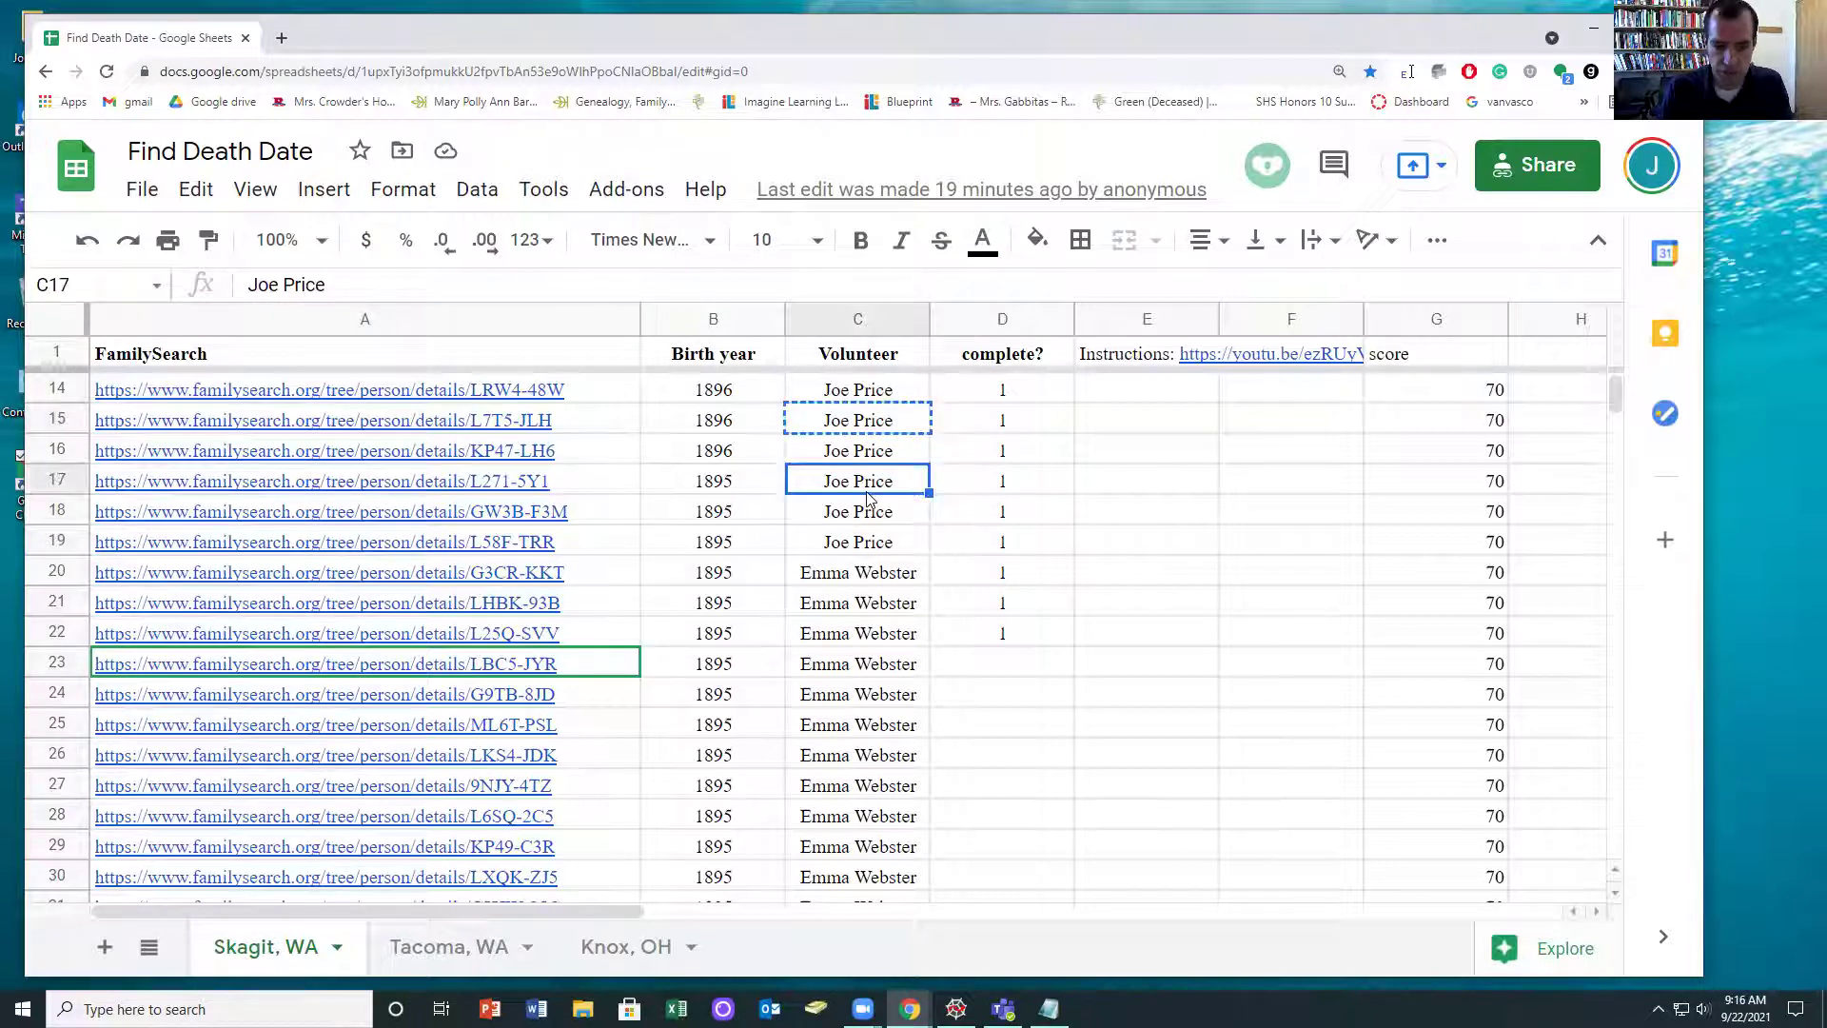
key("ctrl+Down")
scroll(871, 505, "down", 3)
left_click(860, 706)
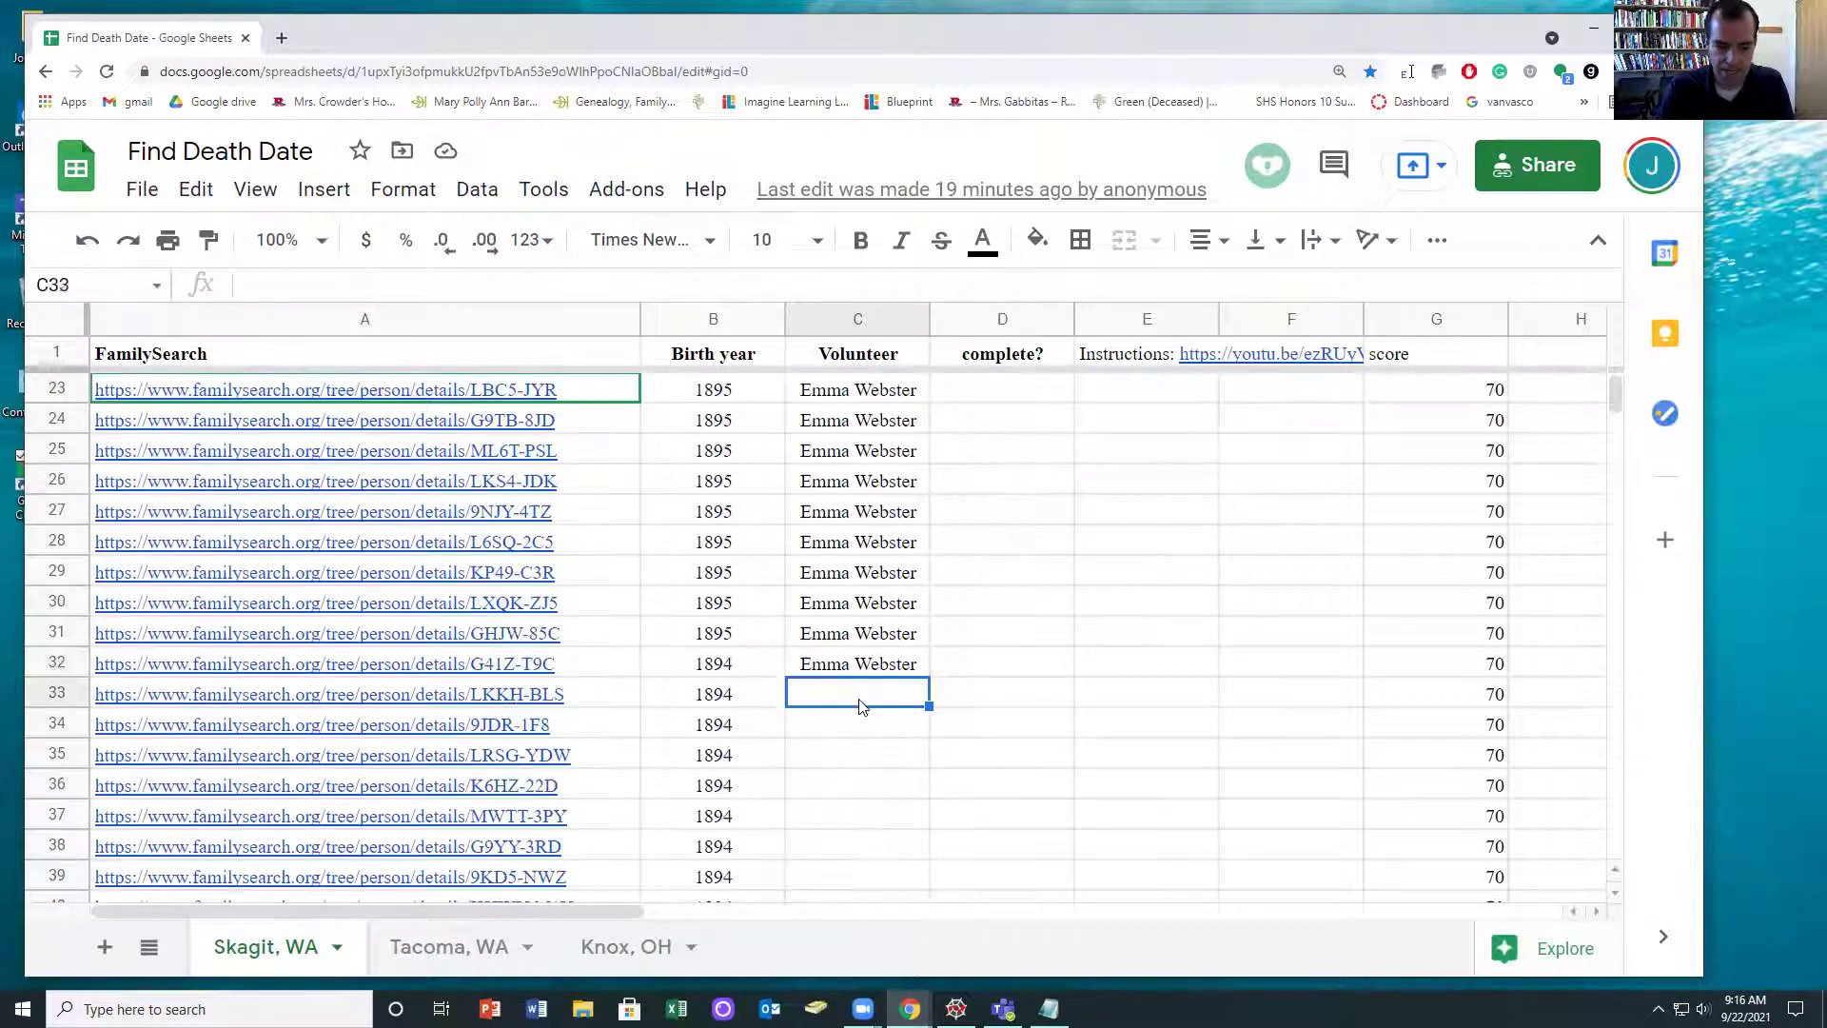
key("ctrl+v")
key("shift+Down")
key("shift+Down")
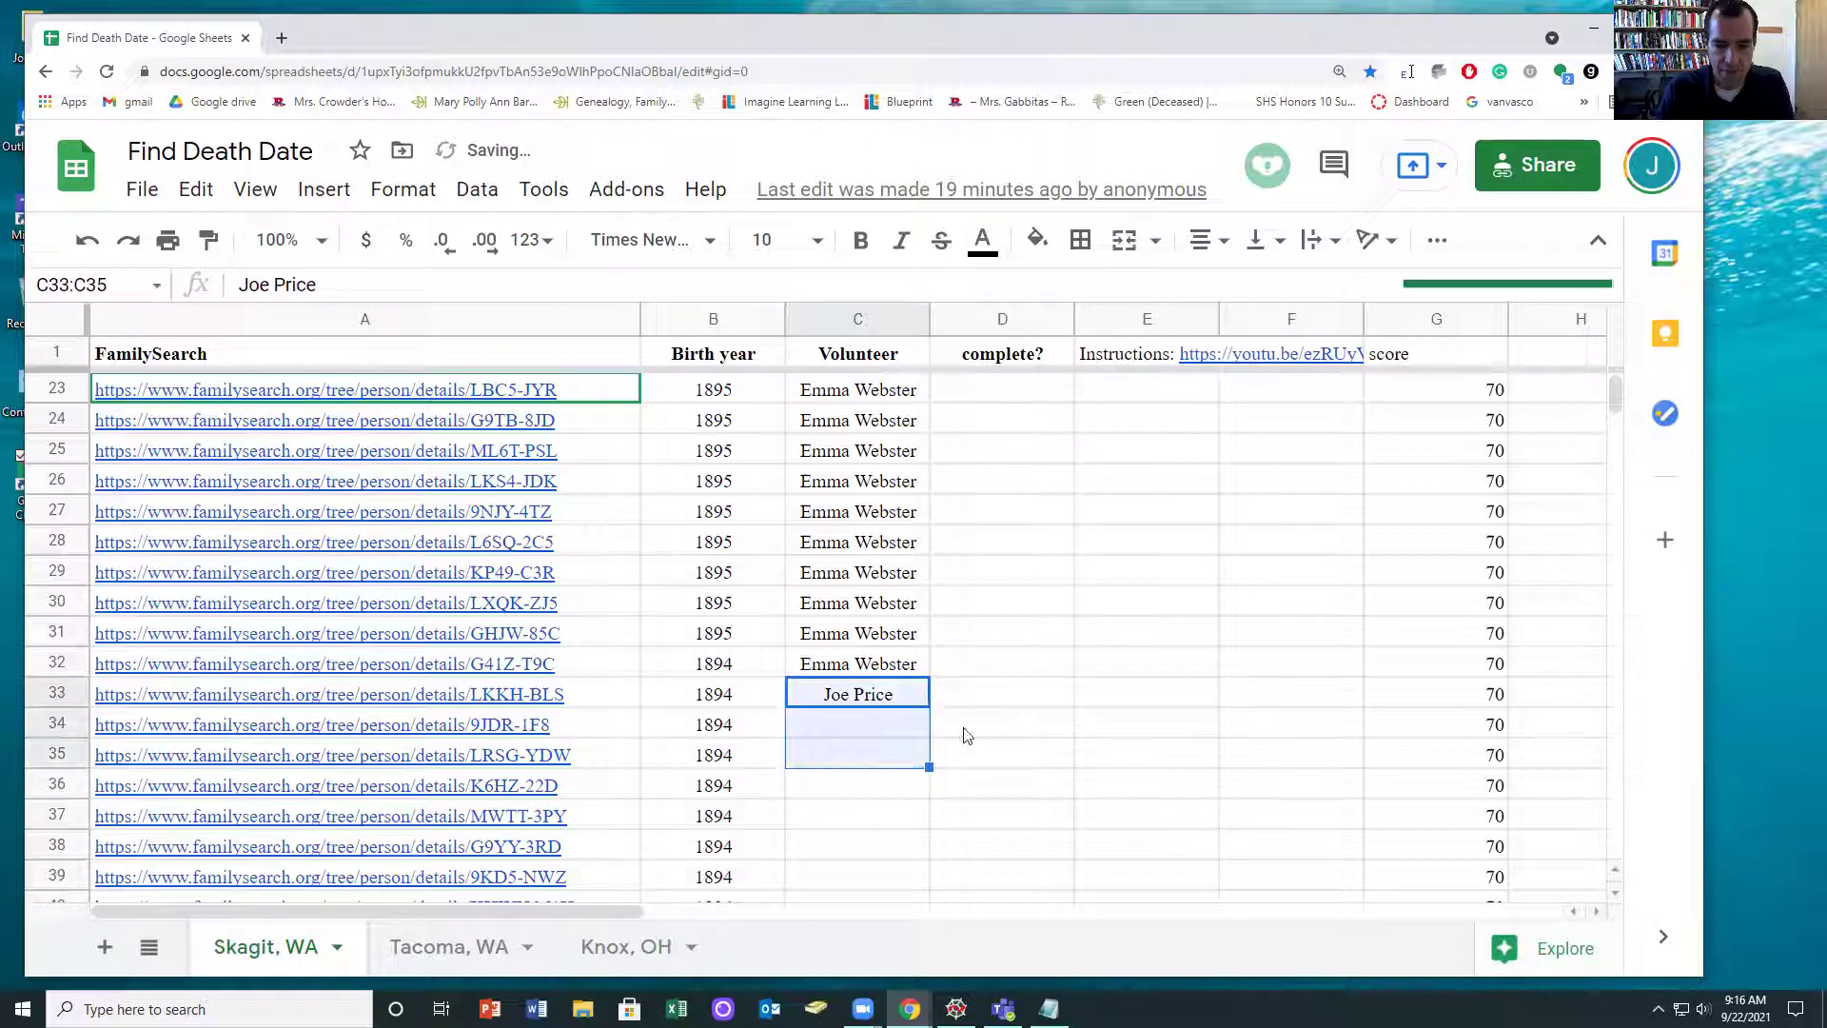
left_click(963, 768)
left_click_drag(857, 694, 849, 924)
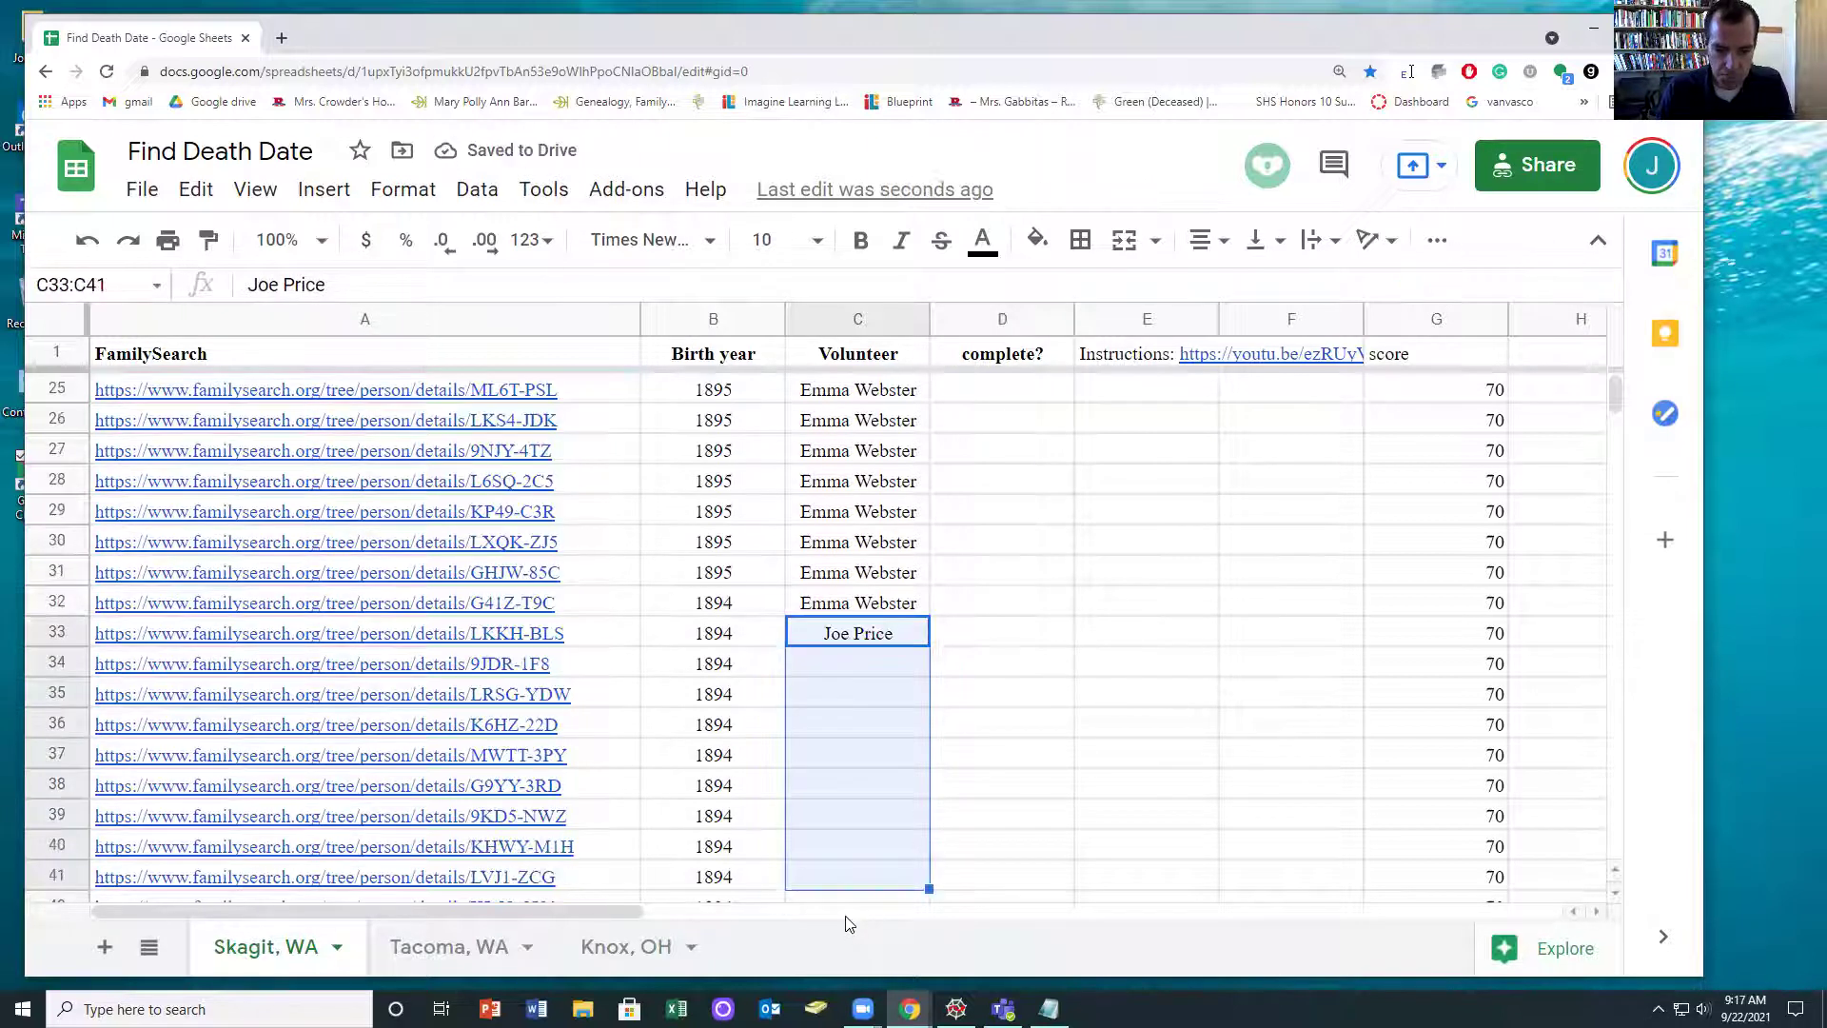
key("ctrl+d")
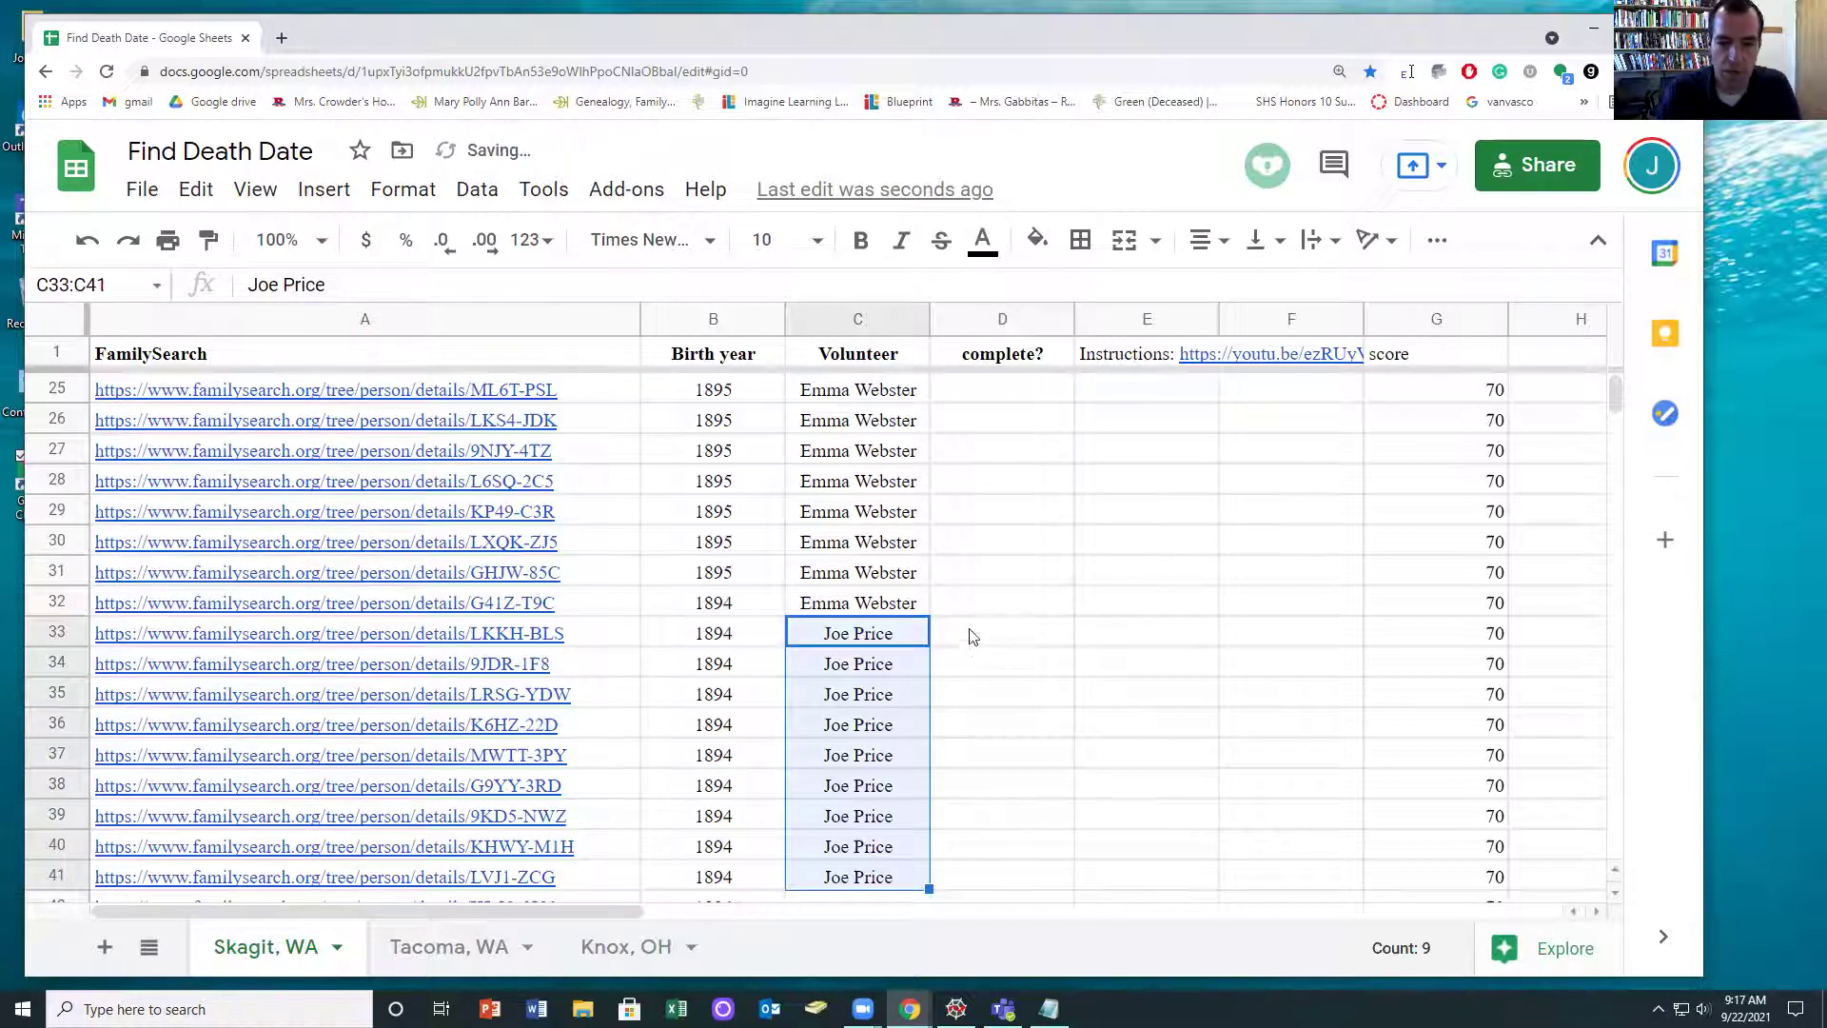
- Open the FamilySearch profile links for rows 33–35 in new tabs
left_click(965, 633)
left_click_drag(562, 636, 548, 692)
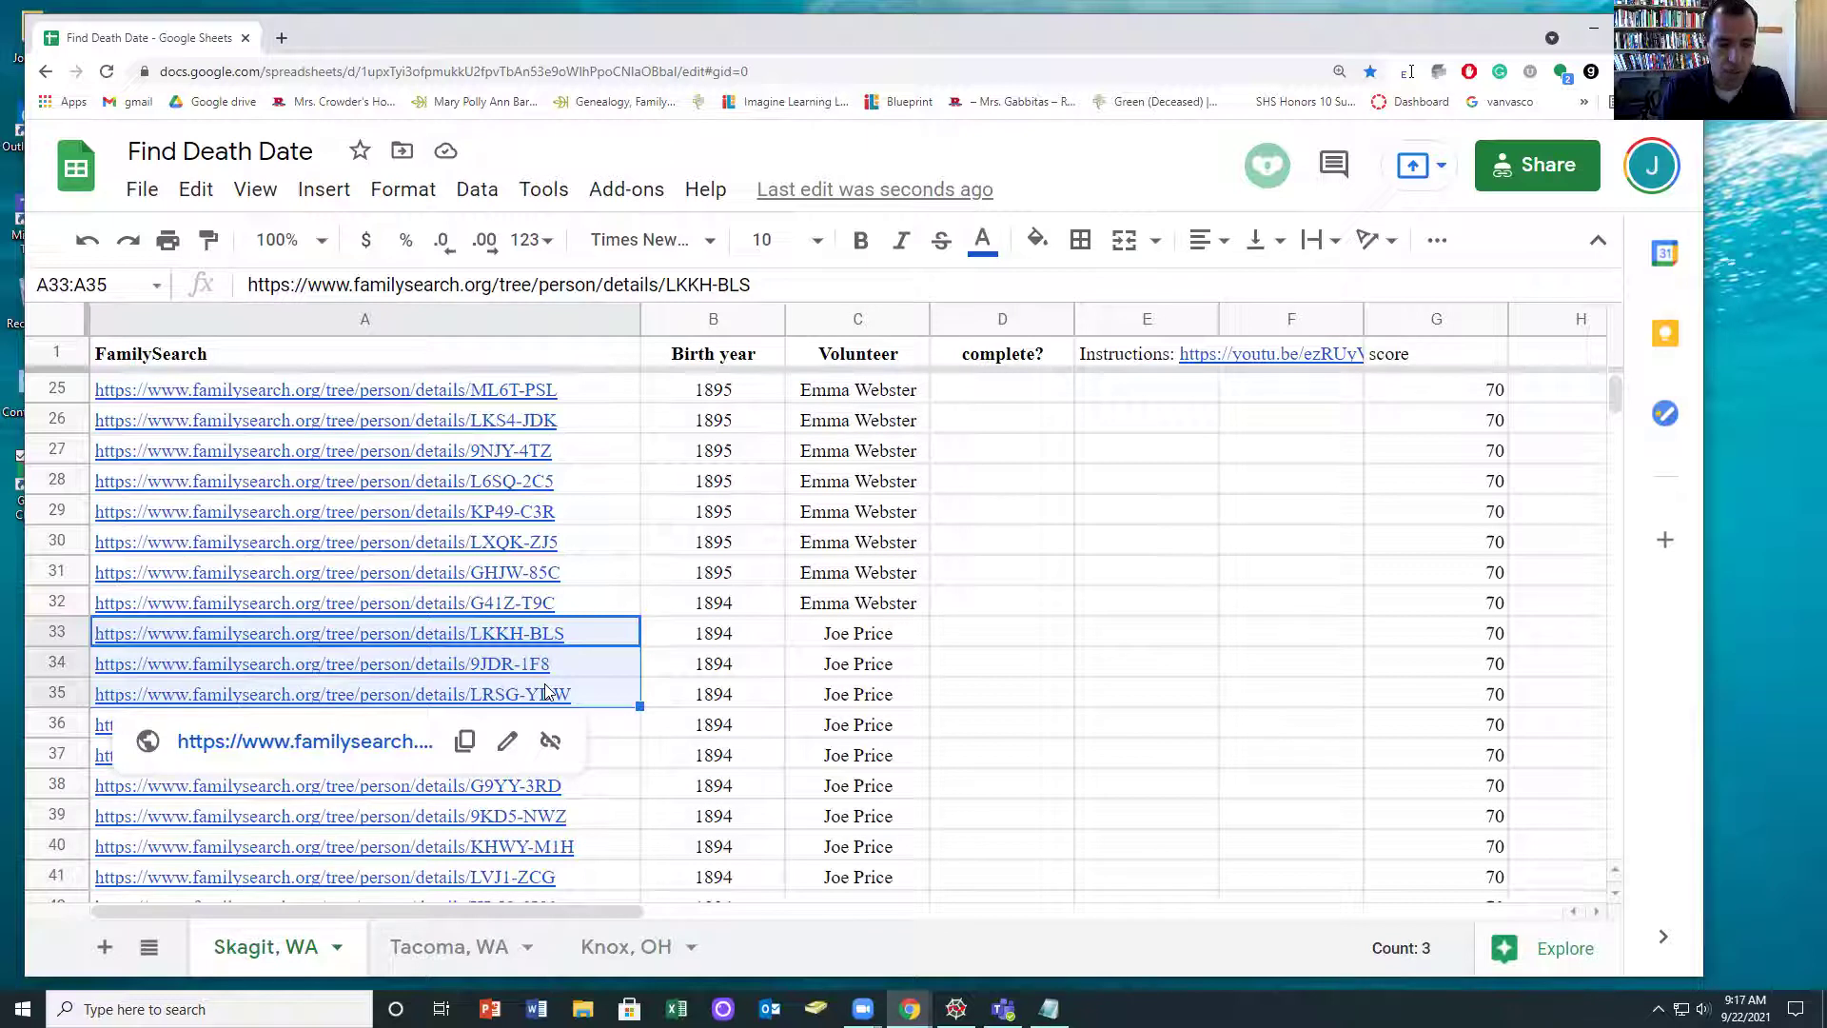
key("alt+Return")
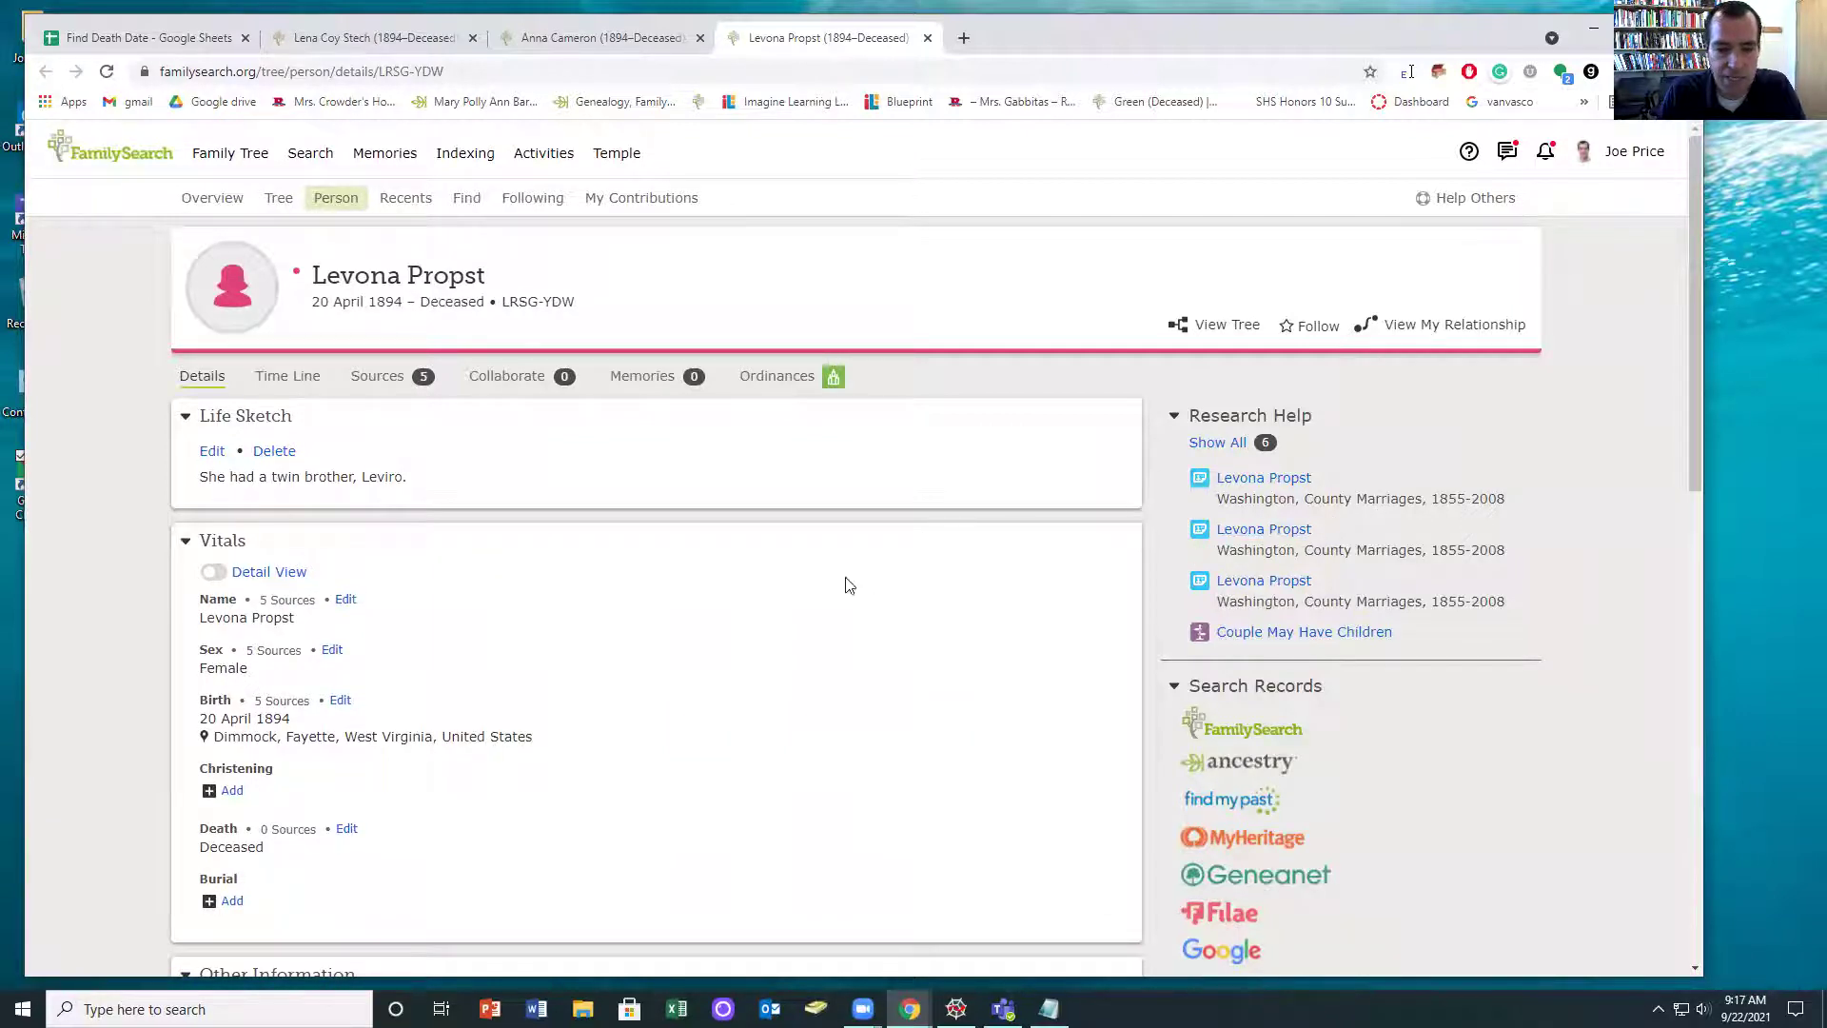
scroll(812, 601, "down", 5)
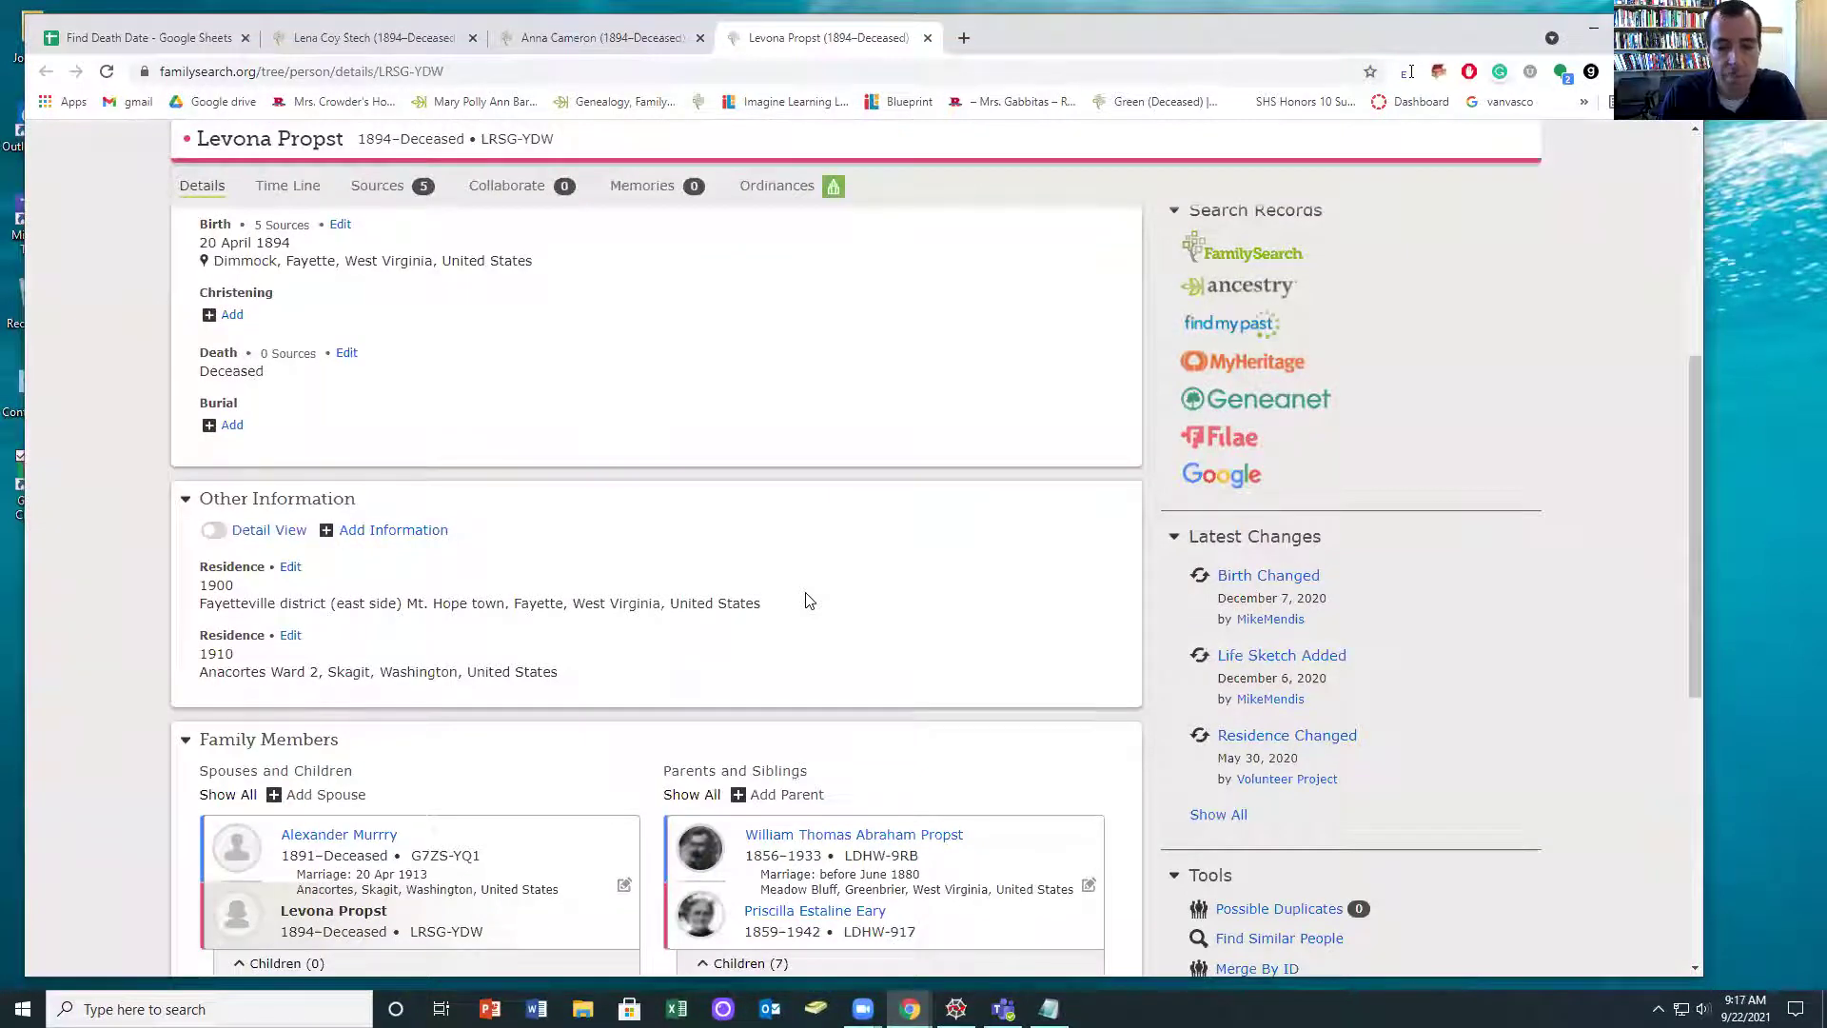
scroll(276, 468, "up", 2)
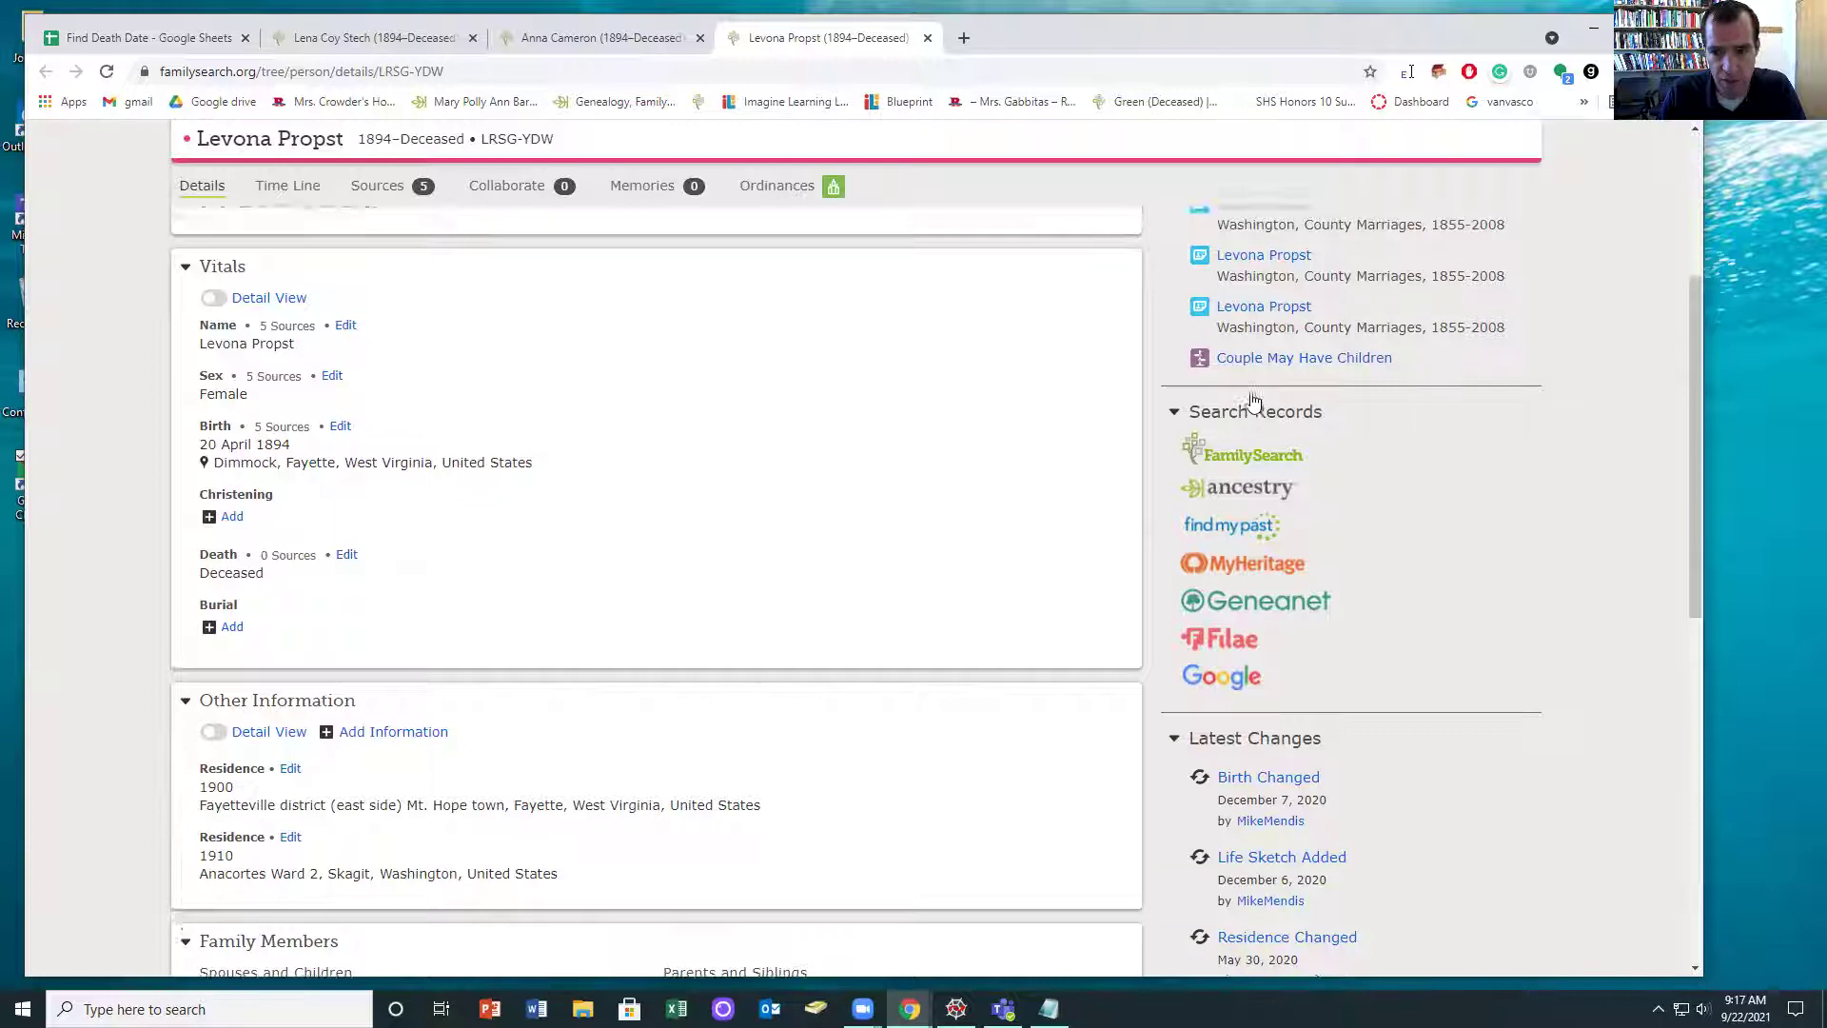
scroll(1249, 319, "up", 1)
left_click(1219, 272)
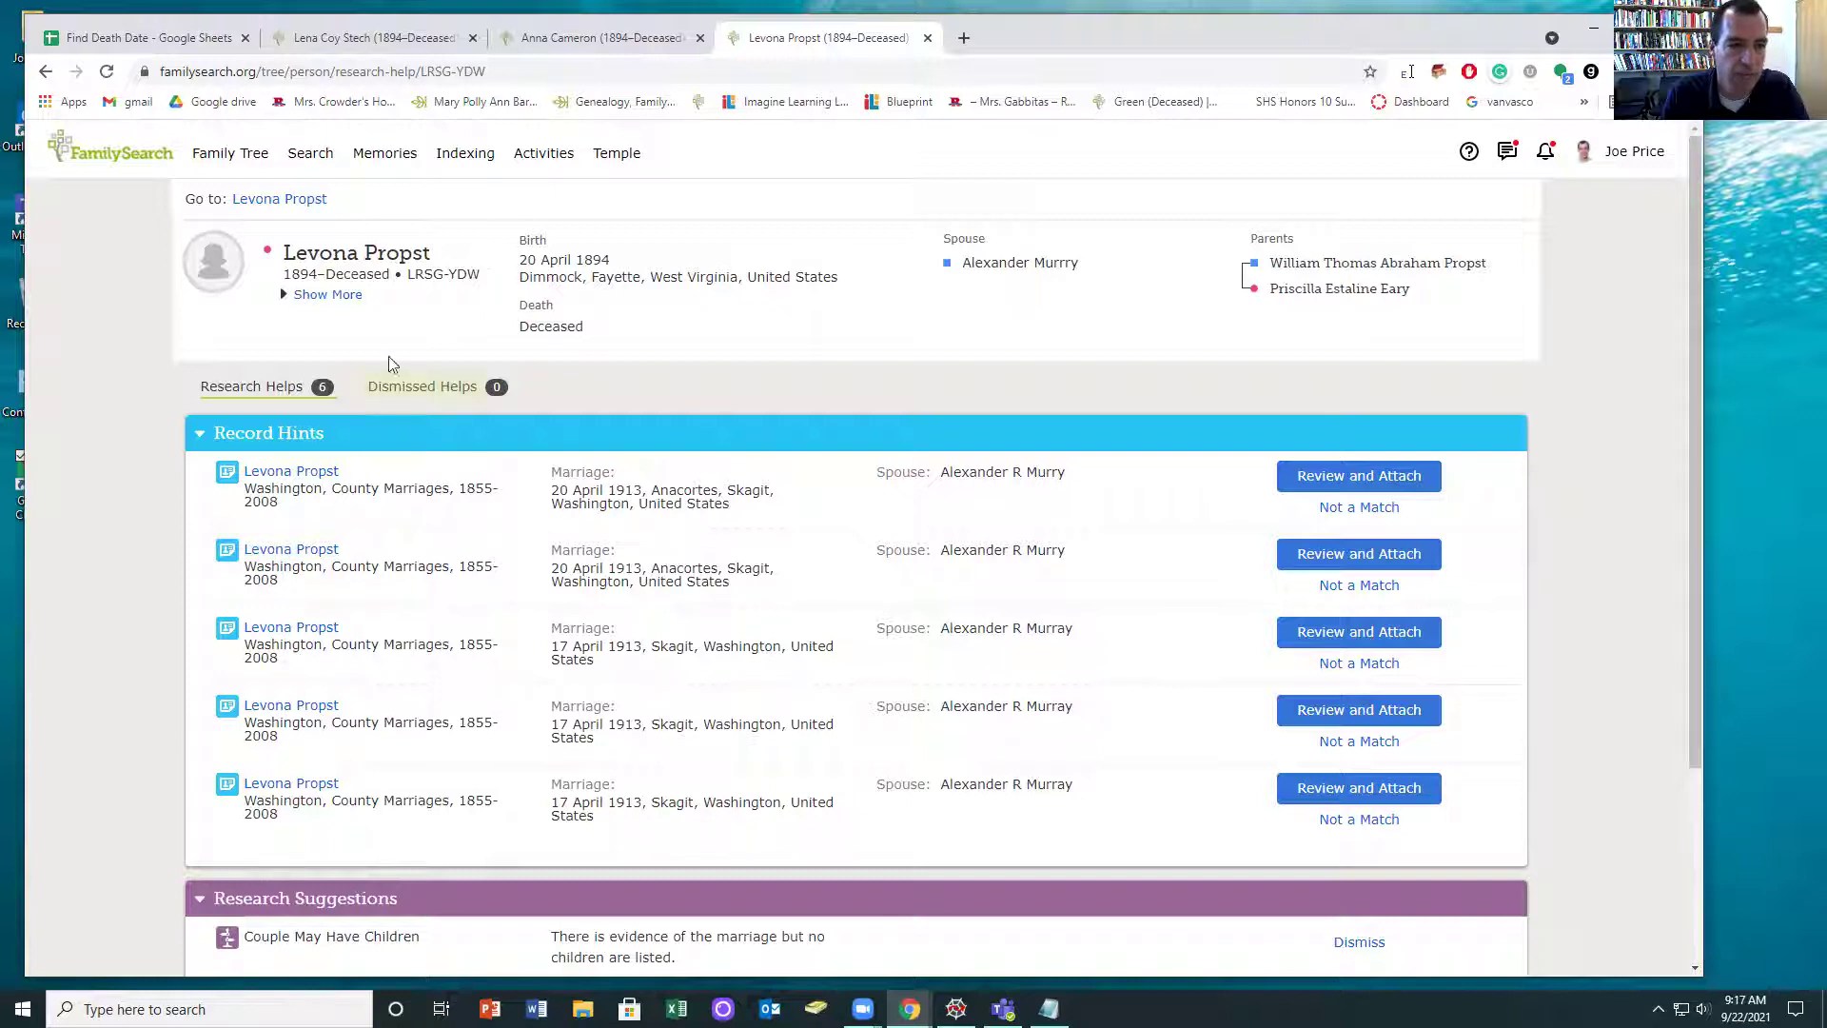
left_click(271, 200)
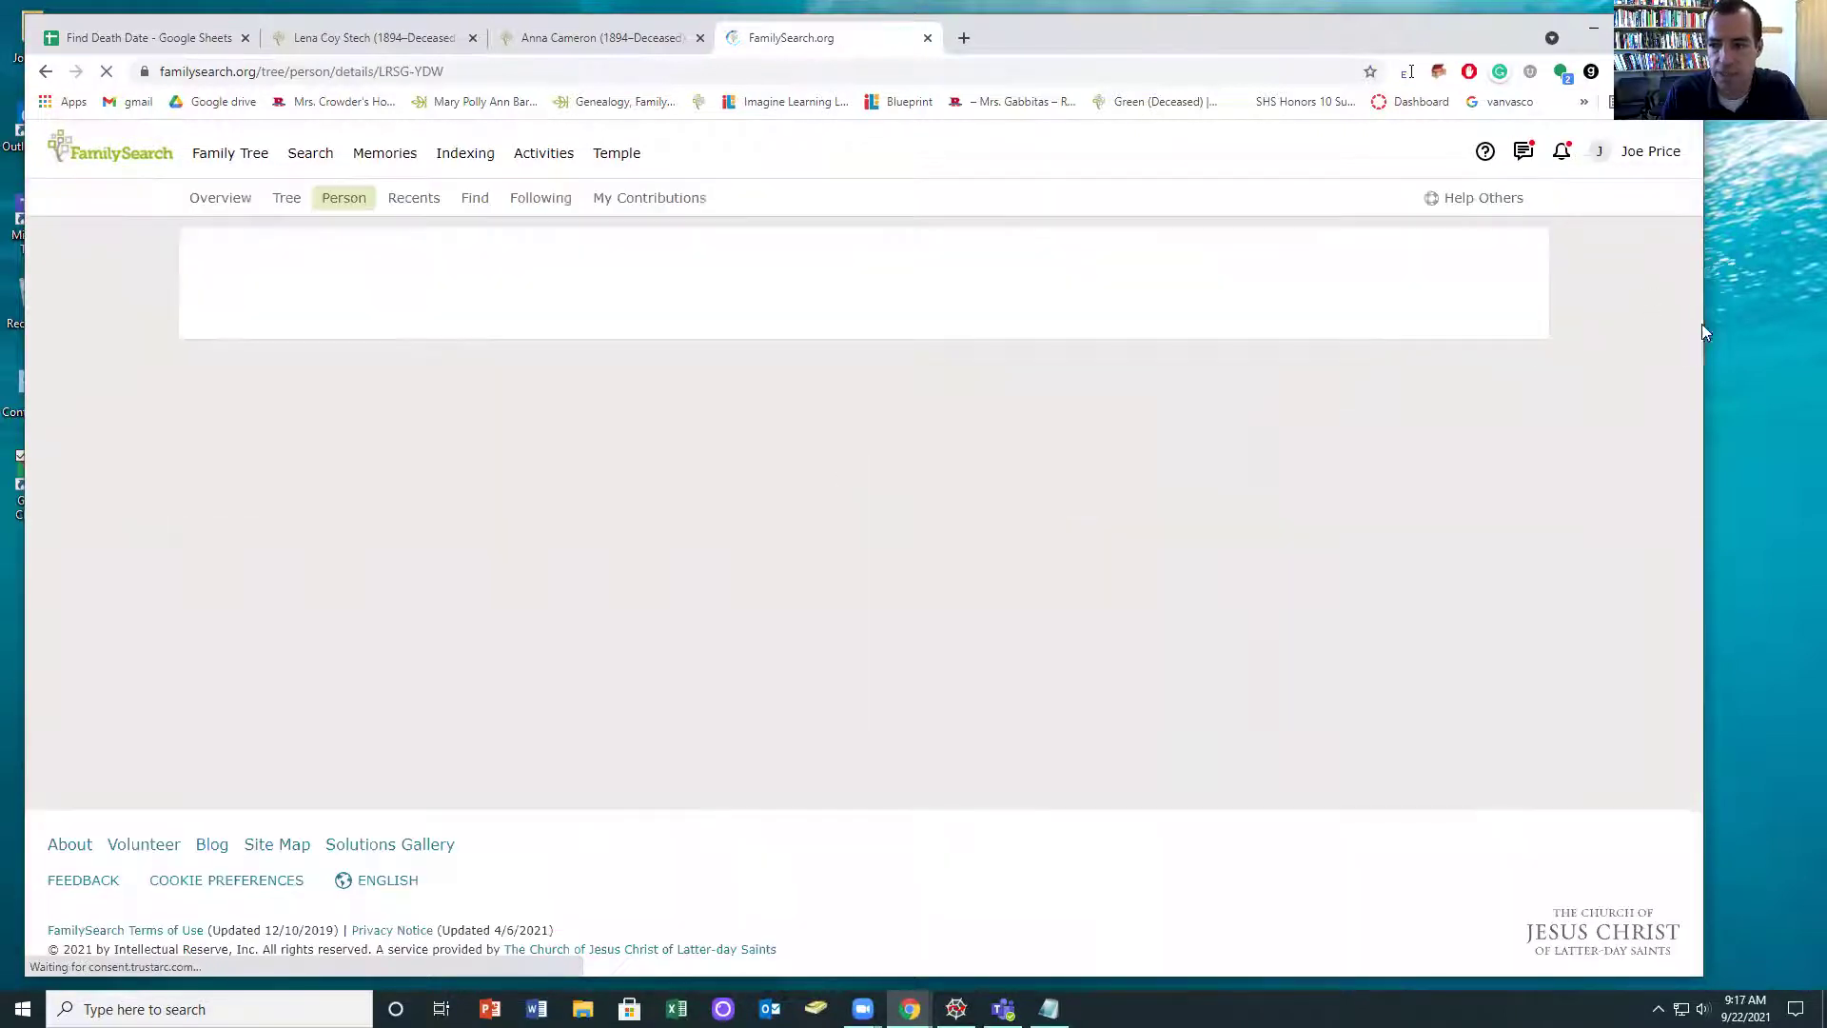
left_click_drag(1707, 326, 1291, 326)
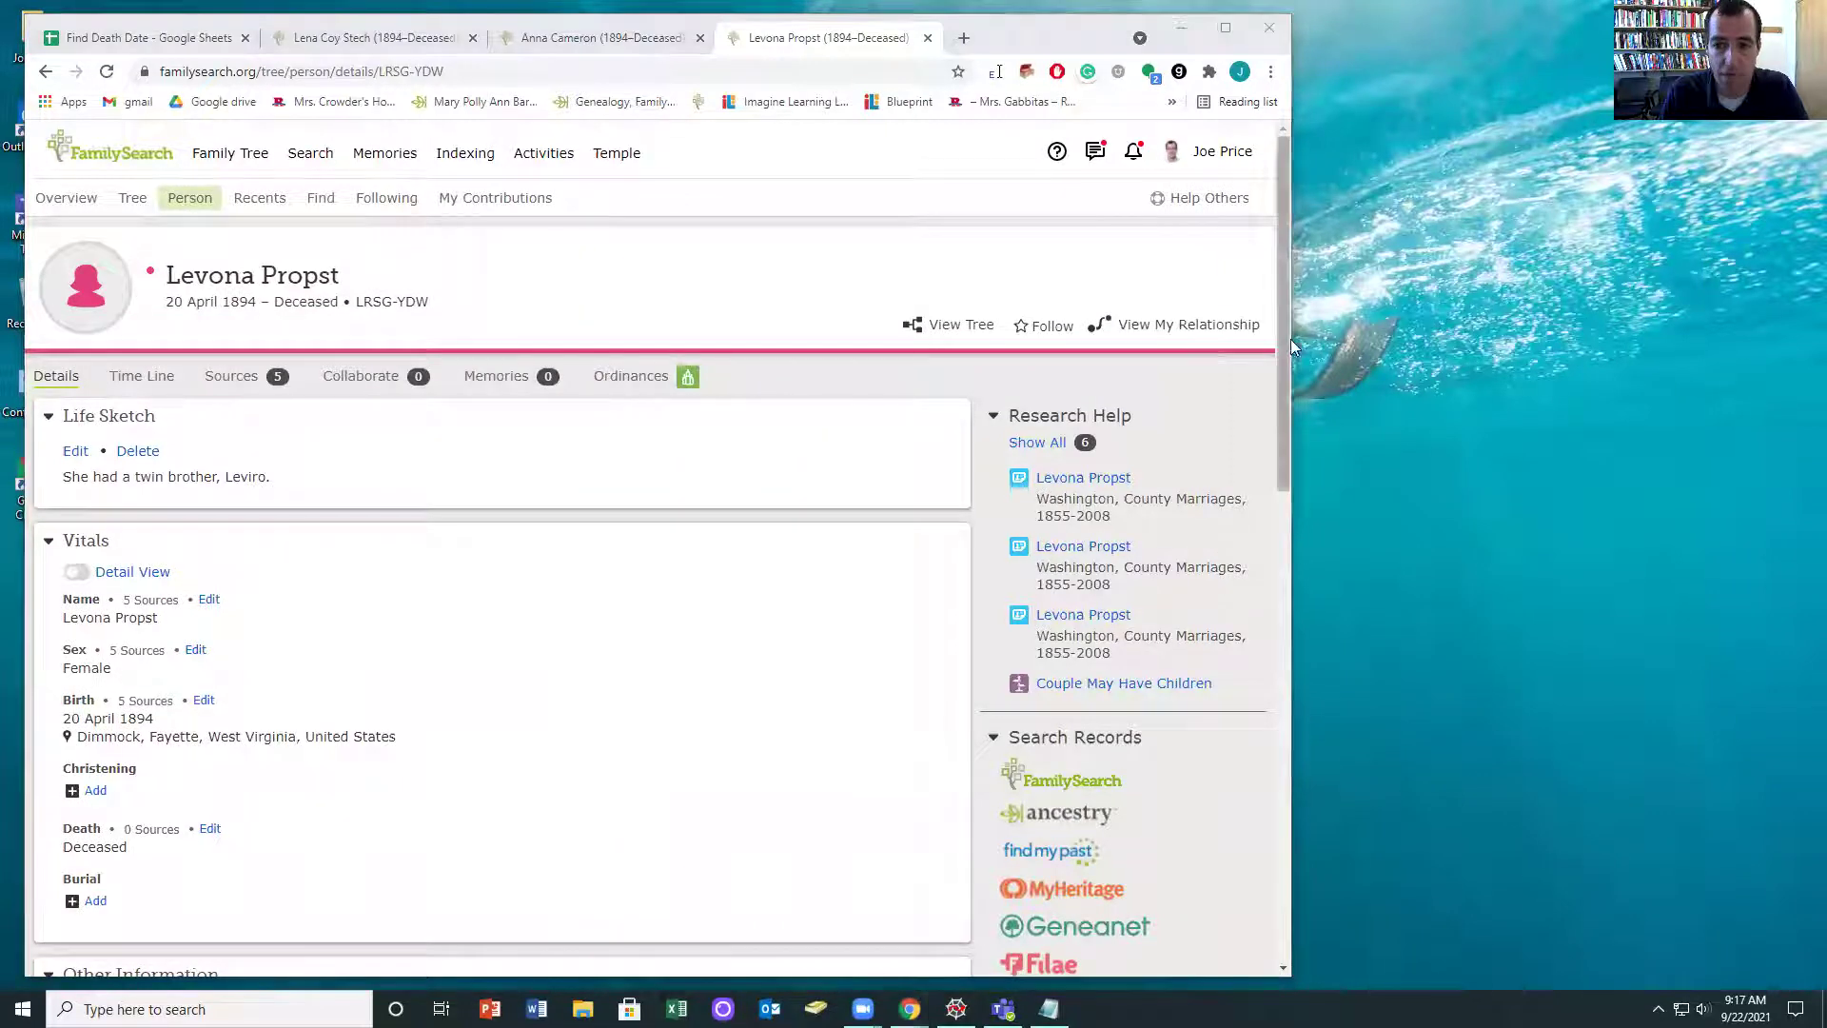
left_click_drag(1291, 339, 947, 339)
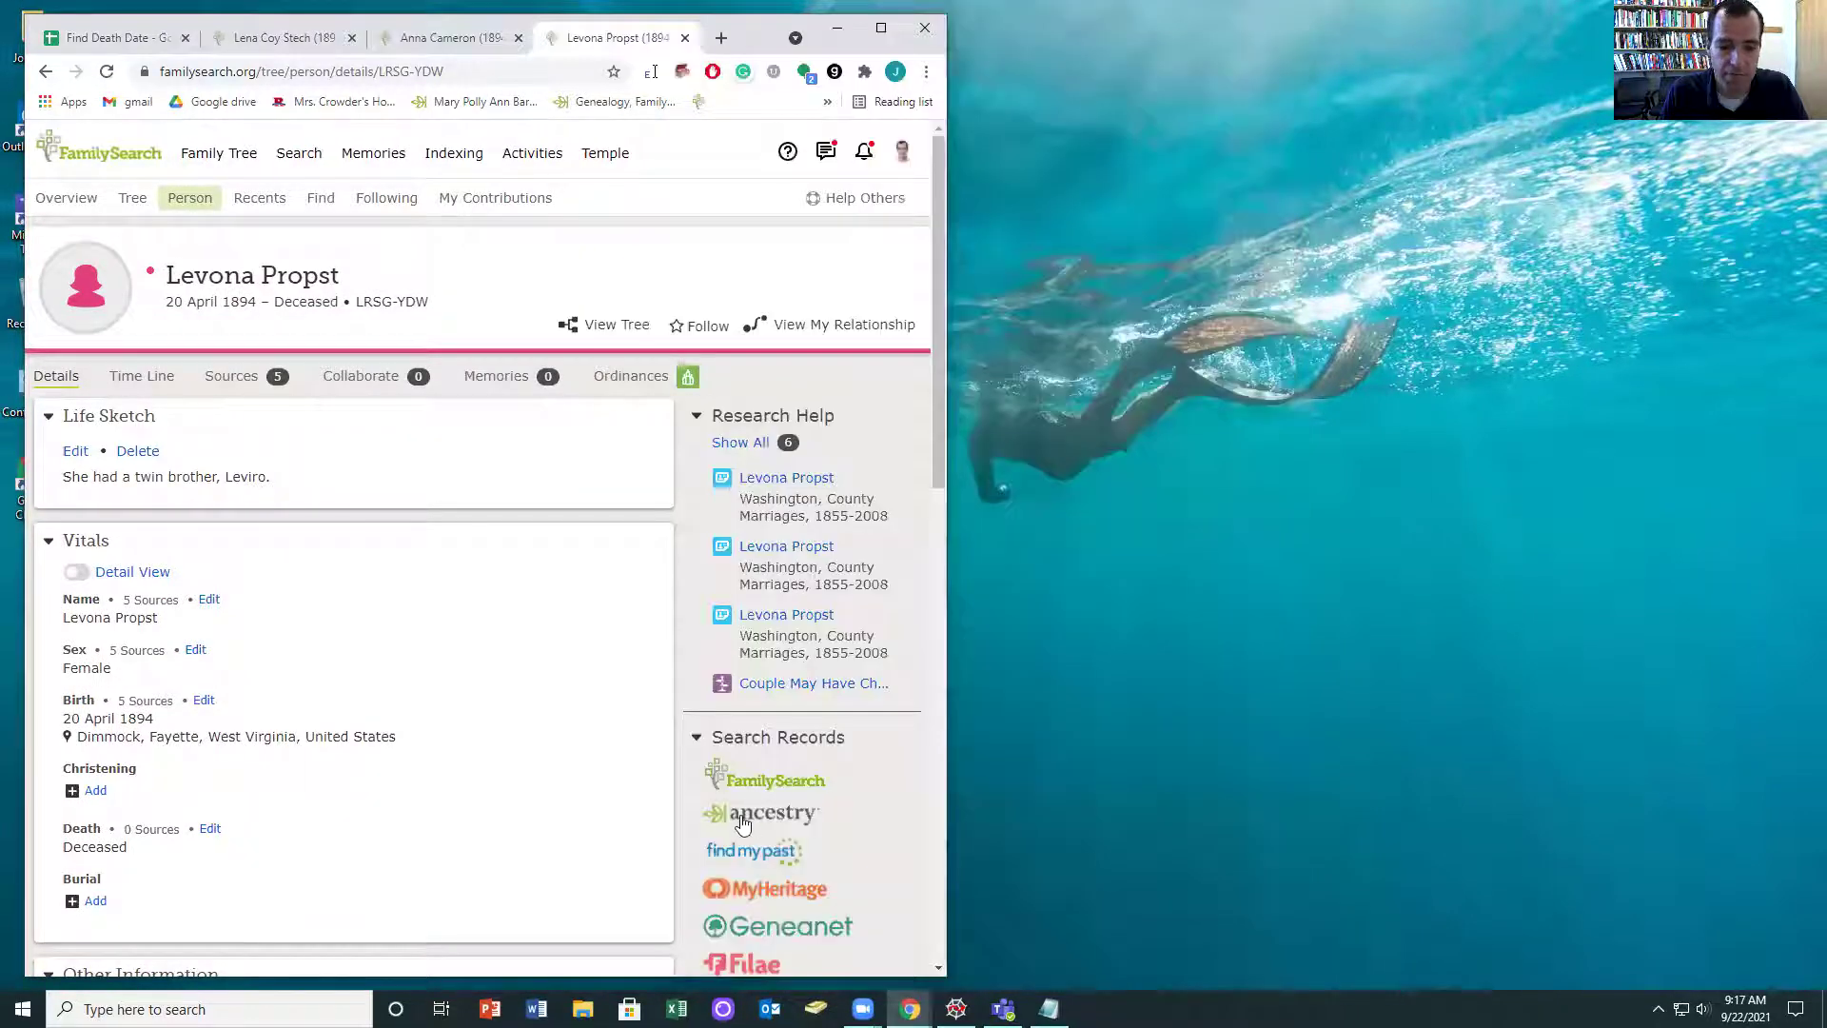
left_click(742, 816)
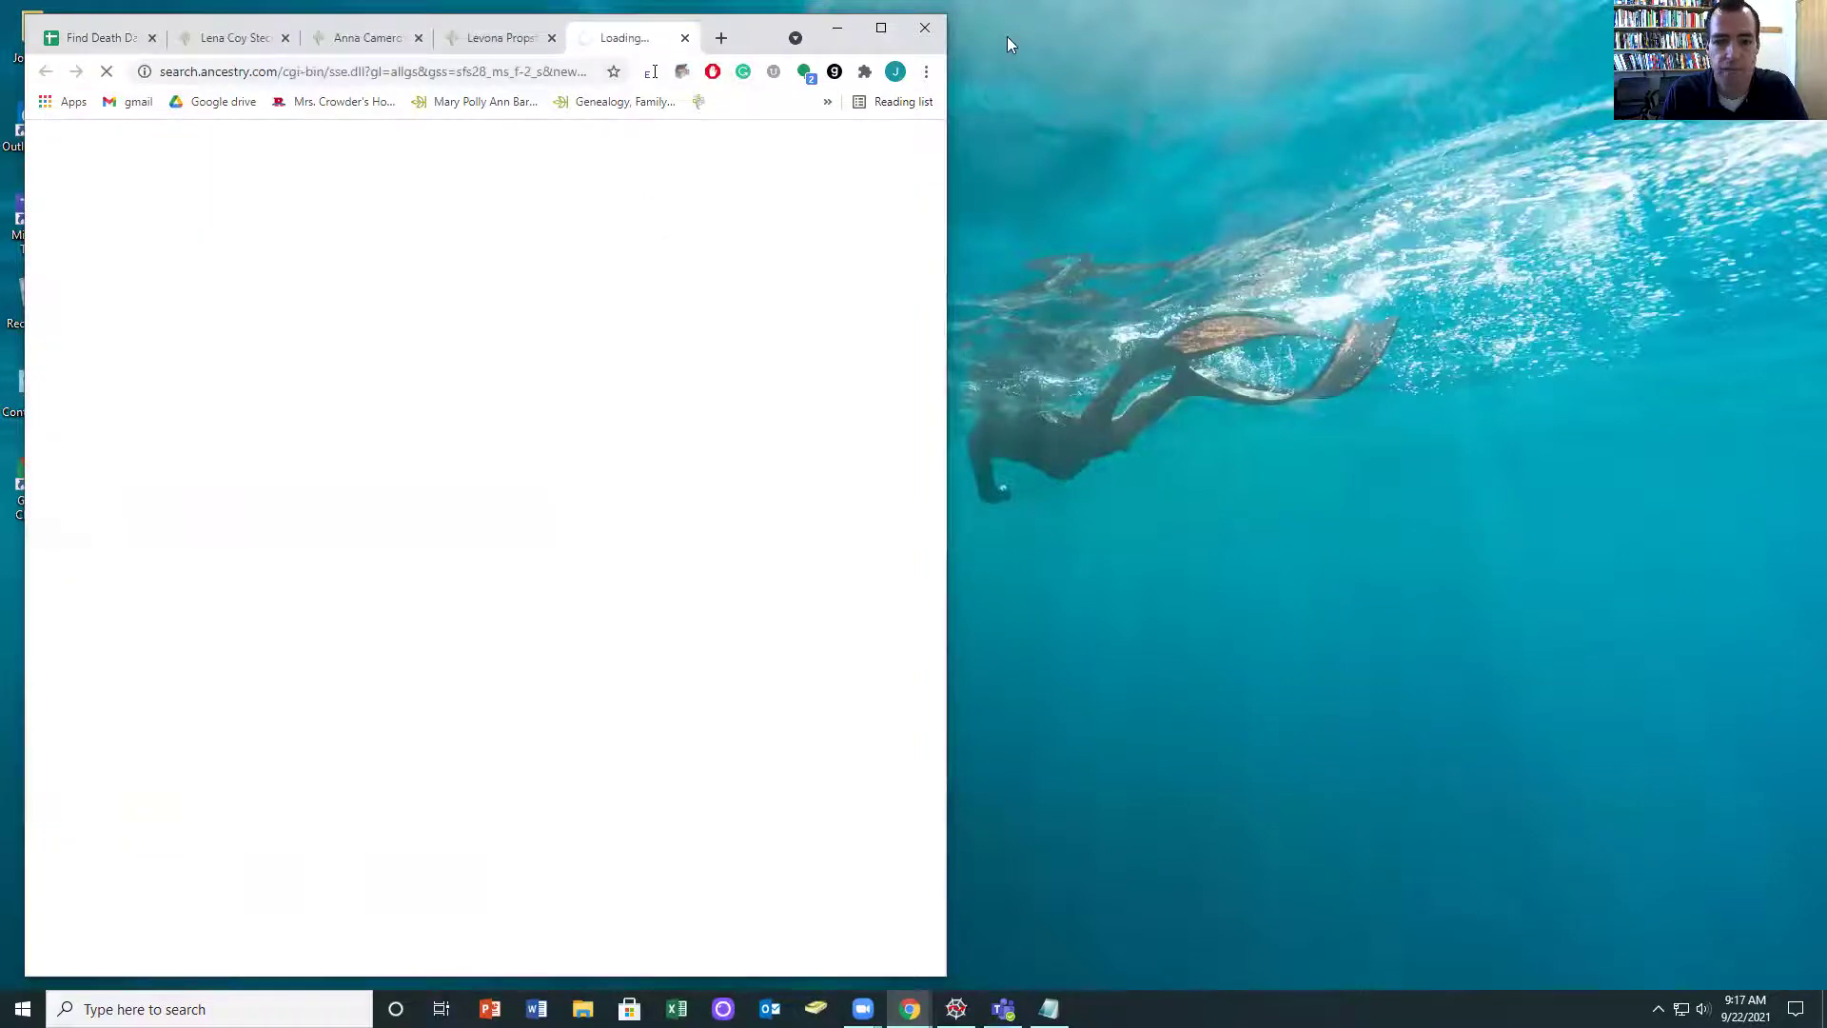
- Move the Ancestry results to their own window and copy the husband's surname Murrry
left_click_drag(1007, 36, 1009, 36)
scroll(259, 666, "down", 5)
double_click(264, 839)
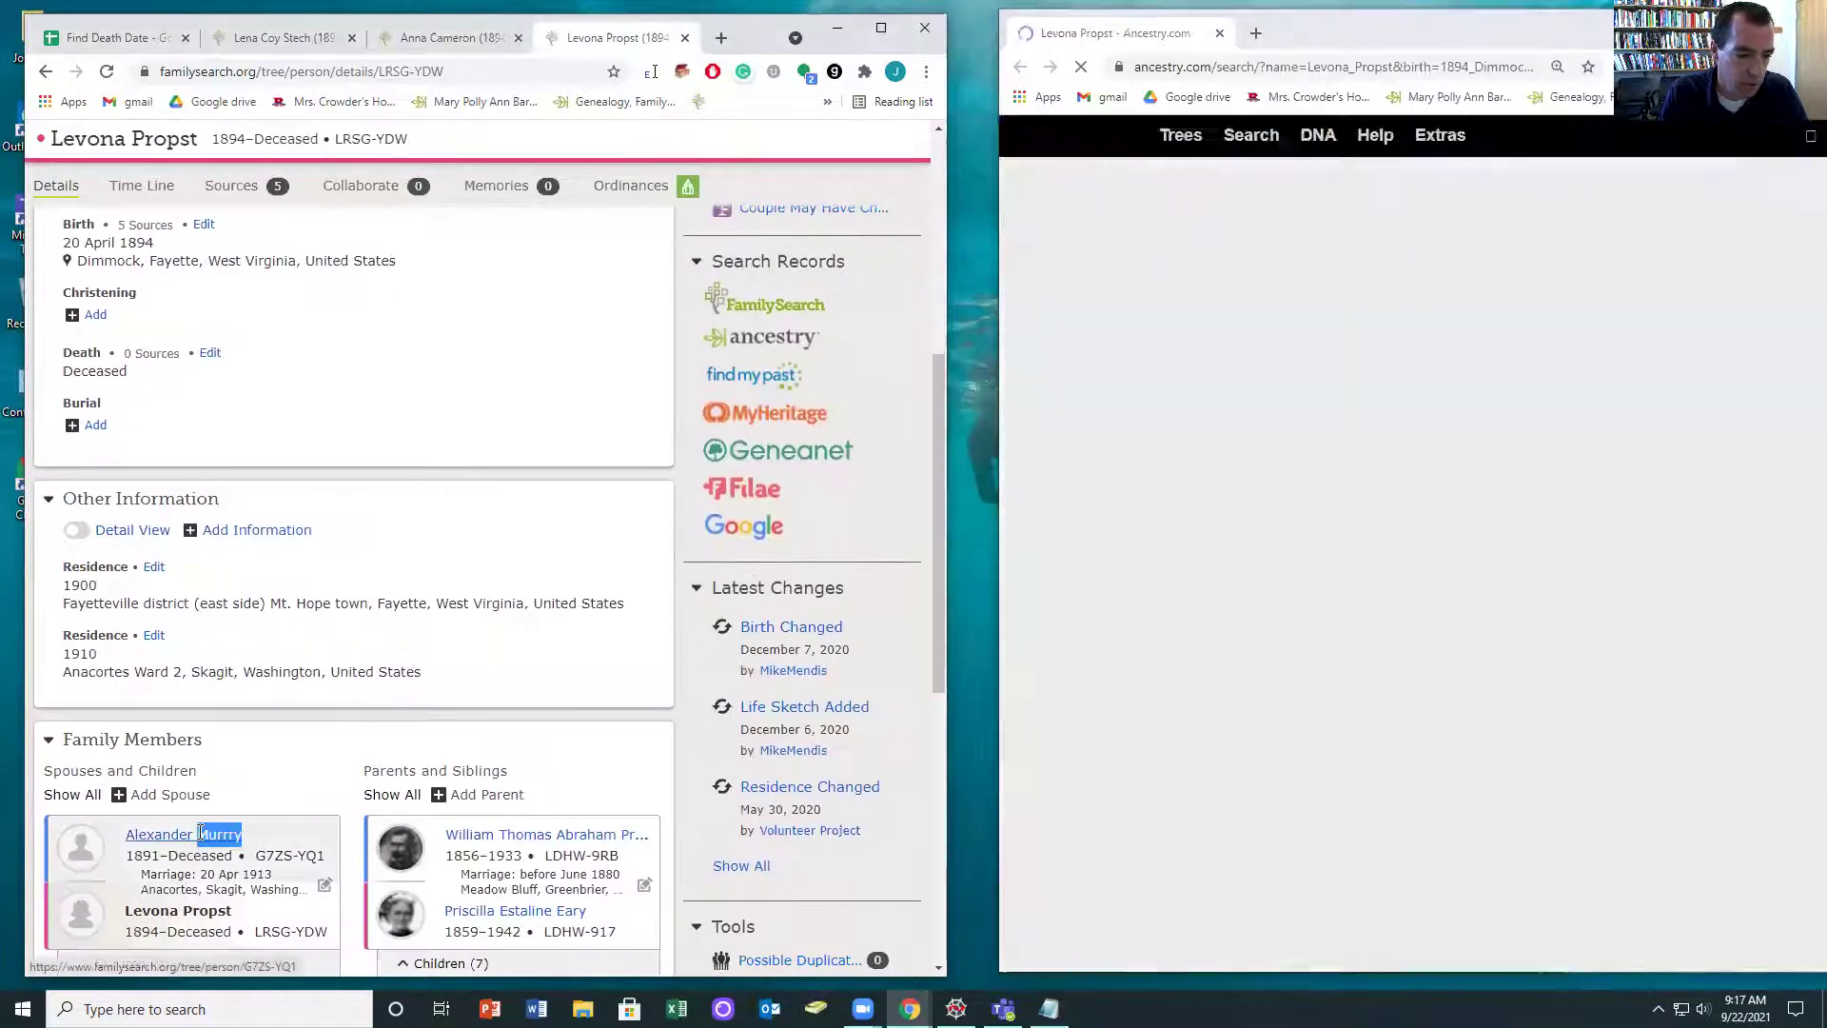
scroll(747, 440, "up", 2)
left_click(747, 438)
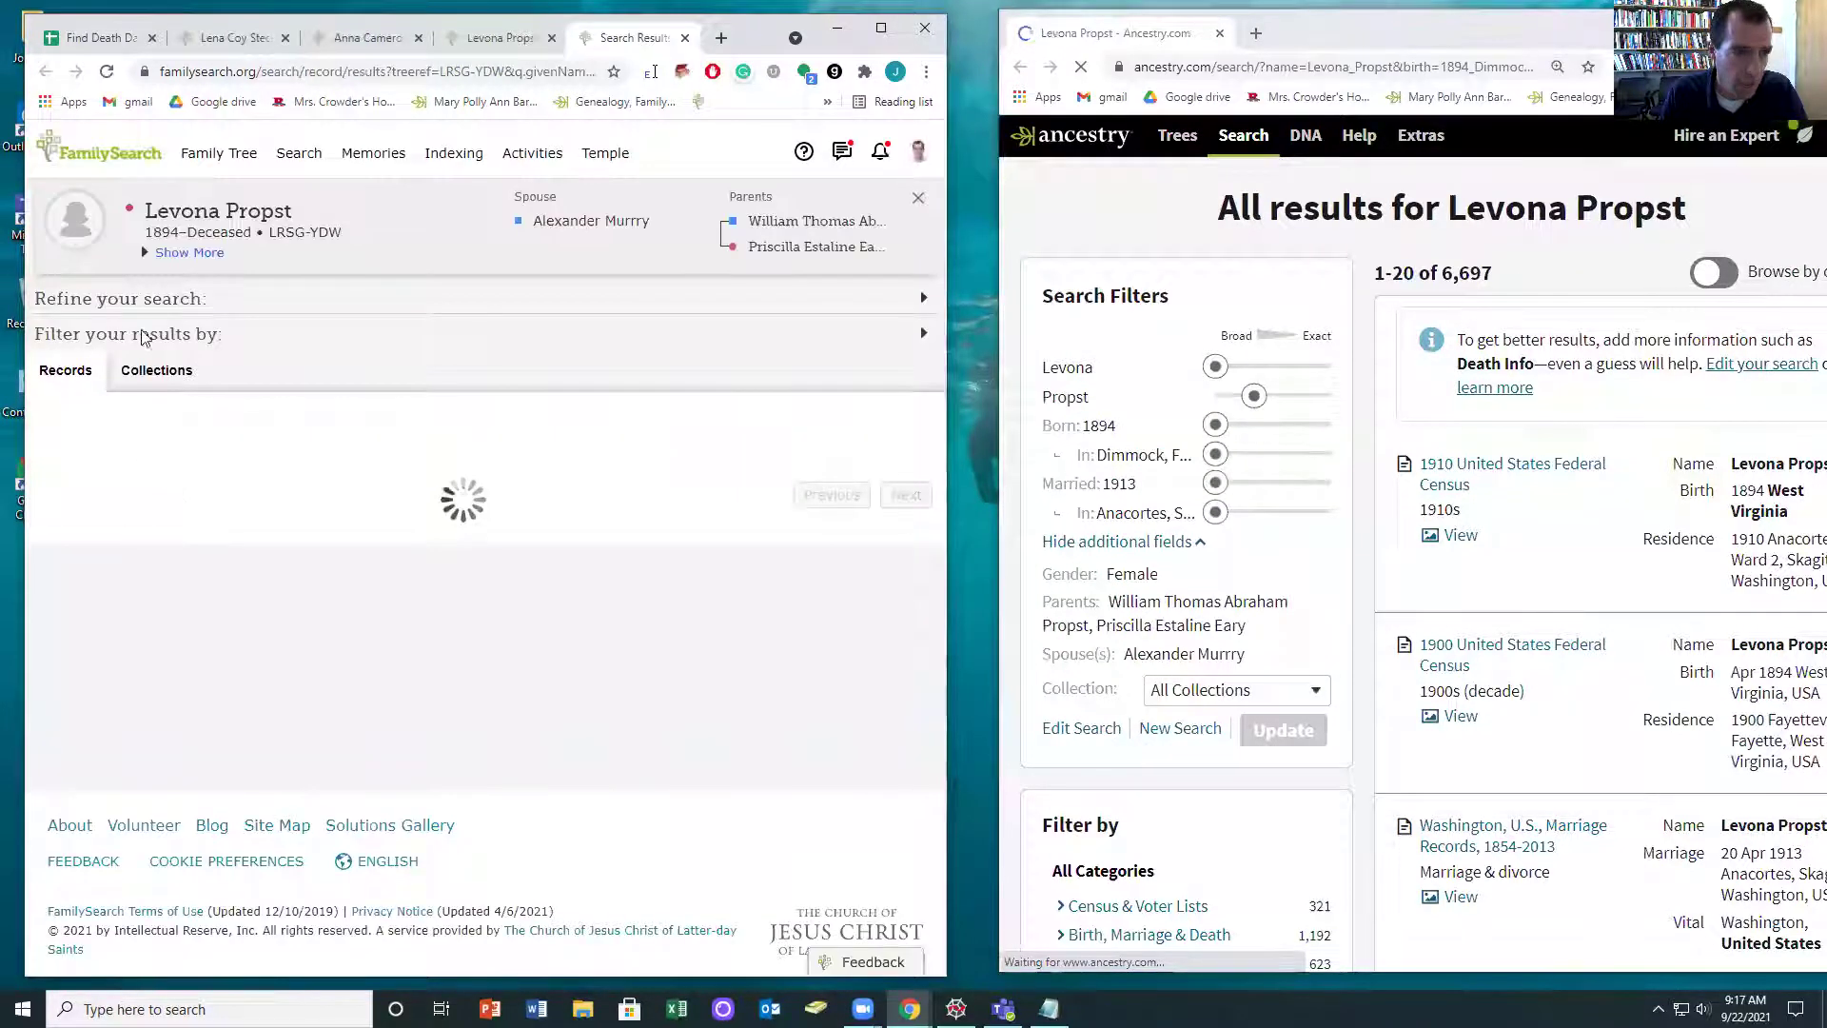
double_click(69, 430)
key("ctrl+v")
scroll(130, 655, "down", 4)
left_click(78, 836)
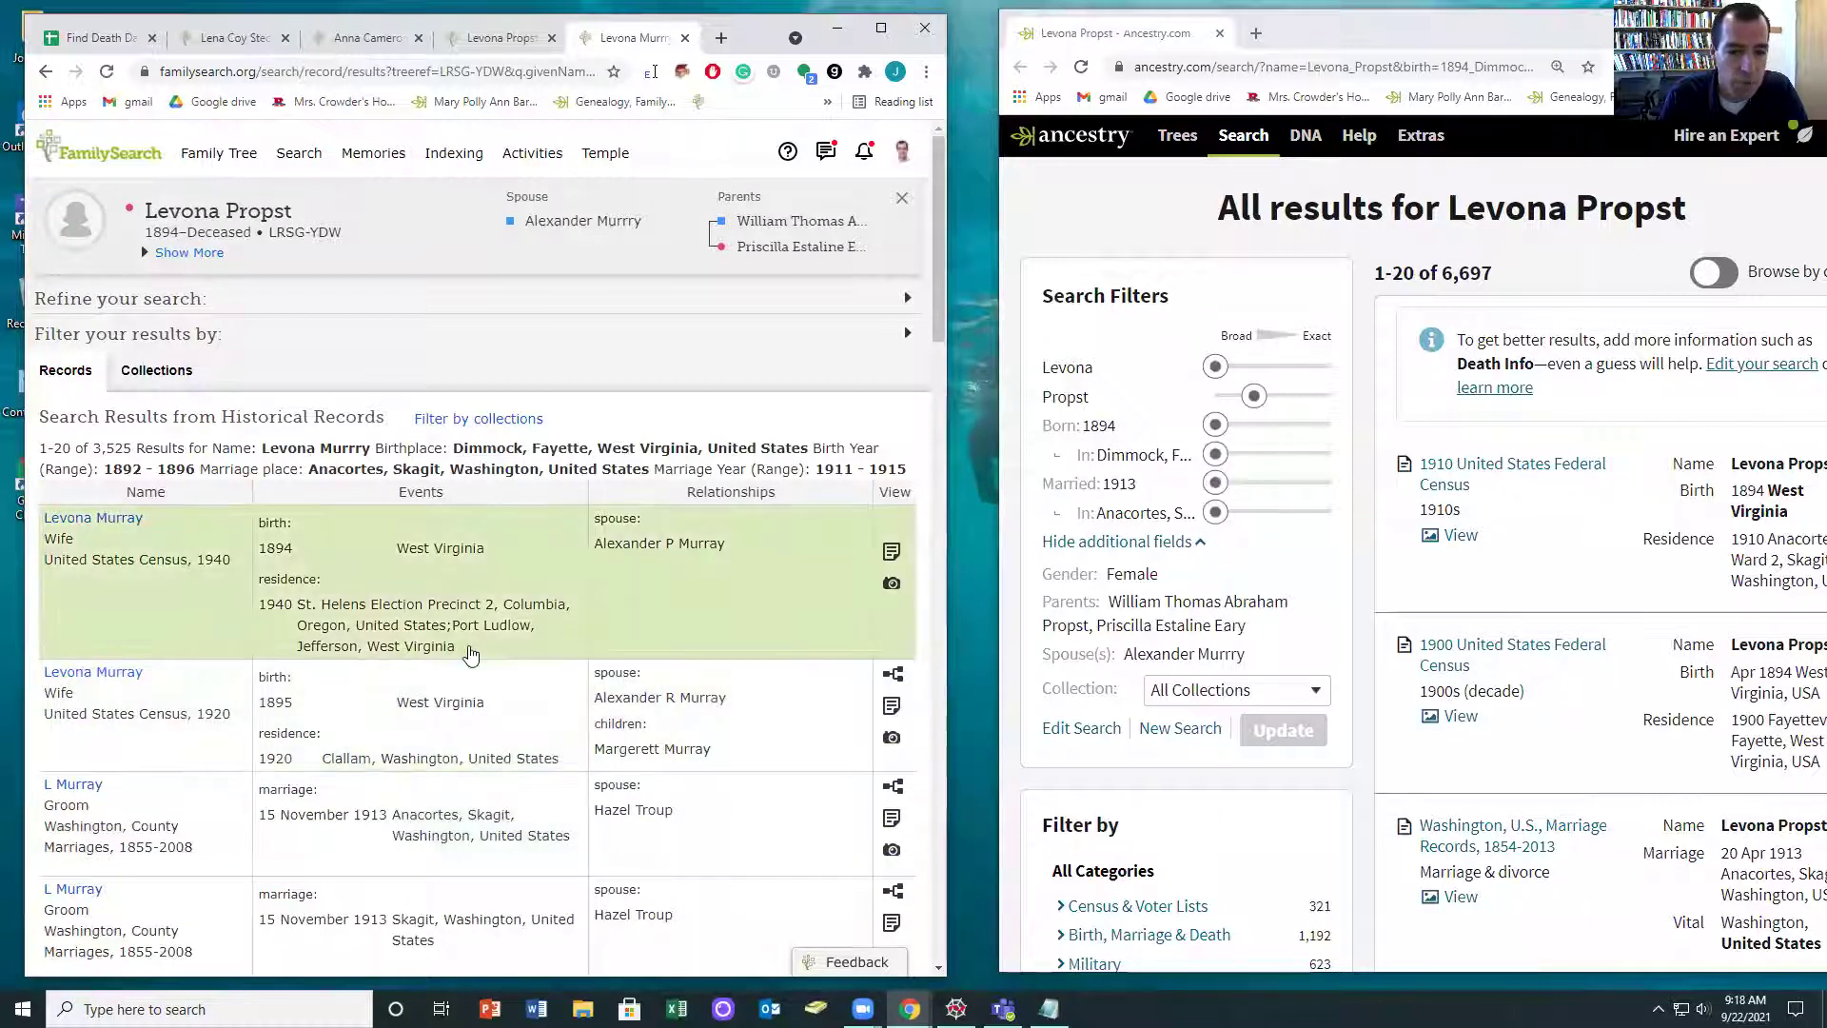
scroll(469, 653, "down", 1)
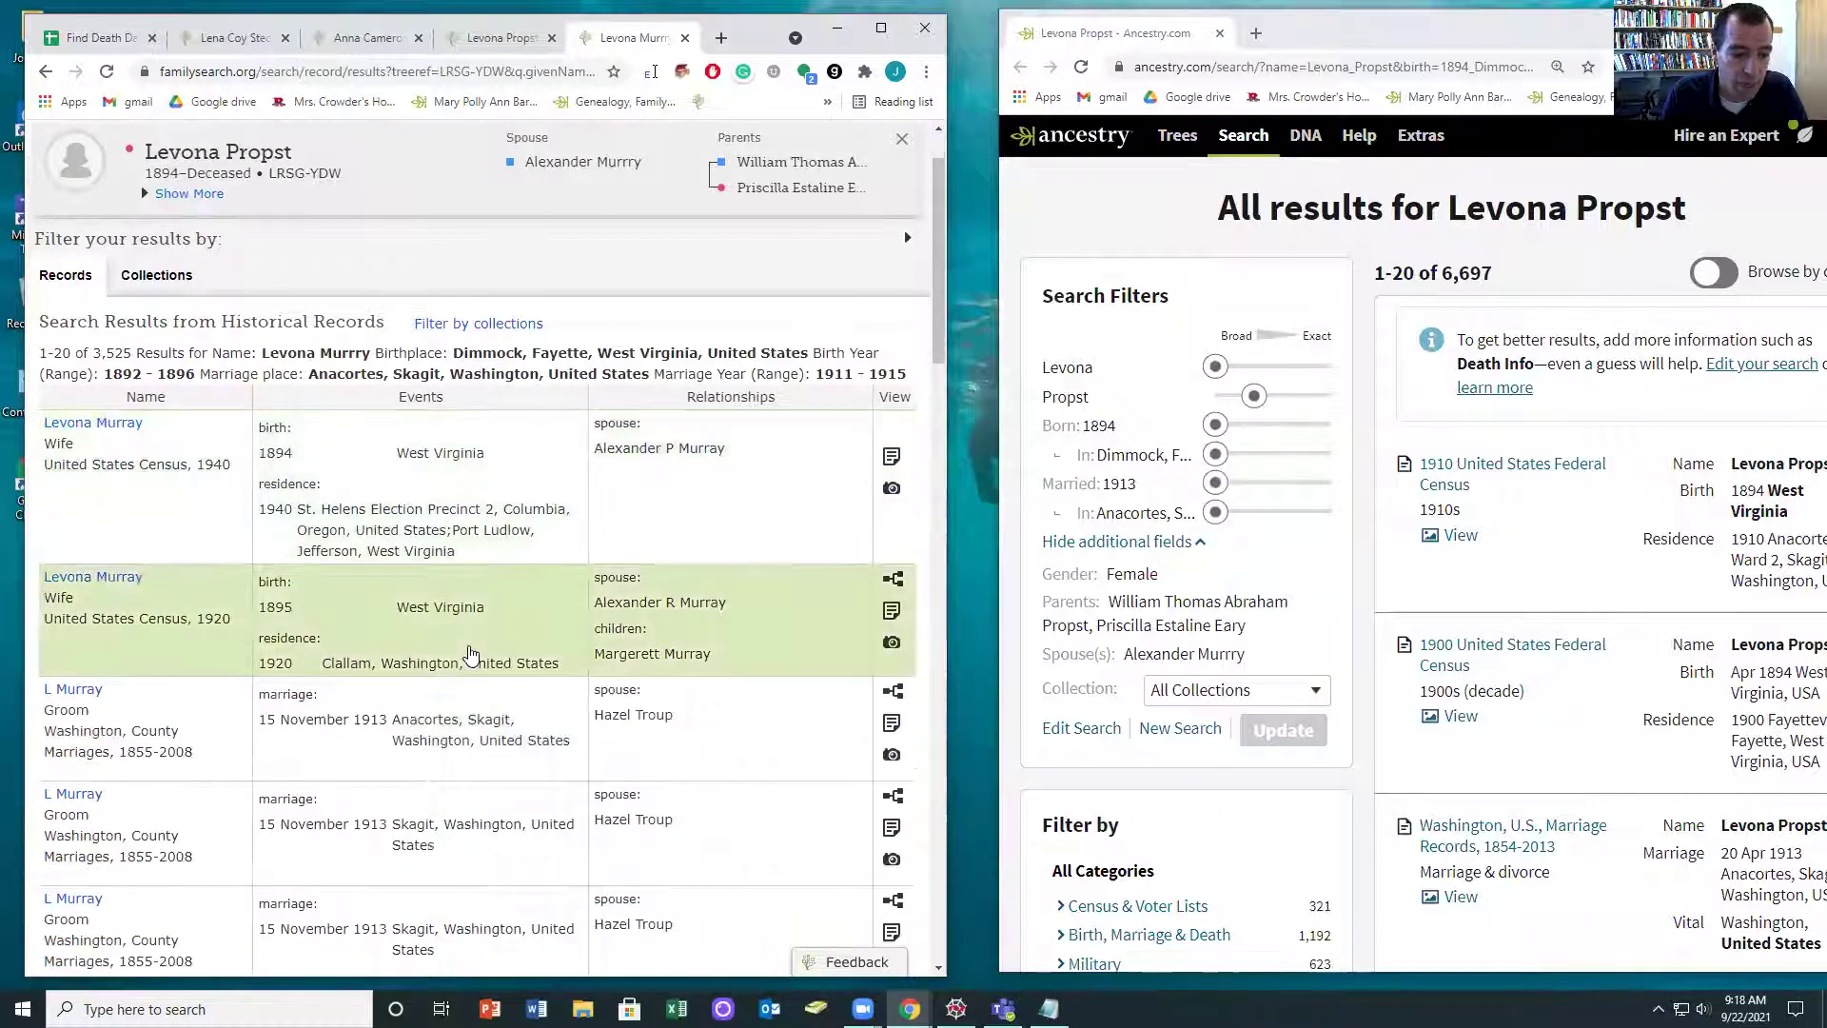
scroll(553, 650, "up", 1)
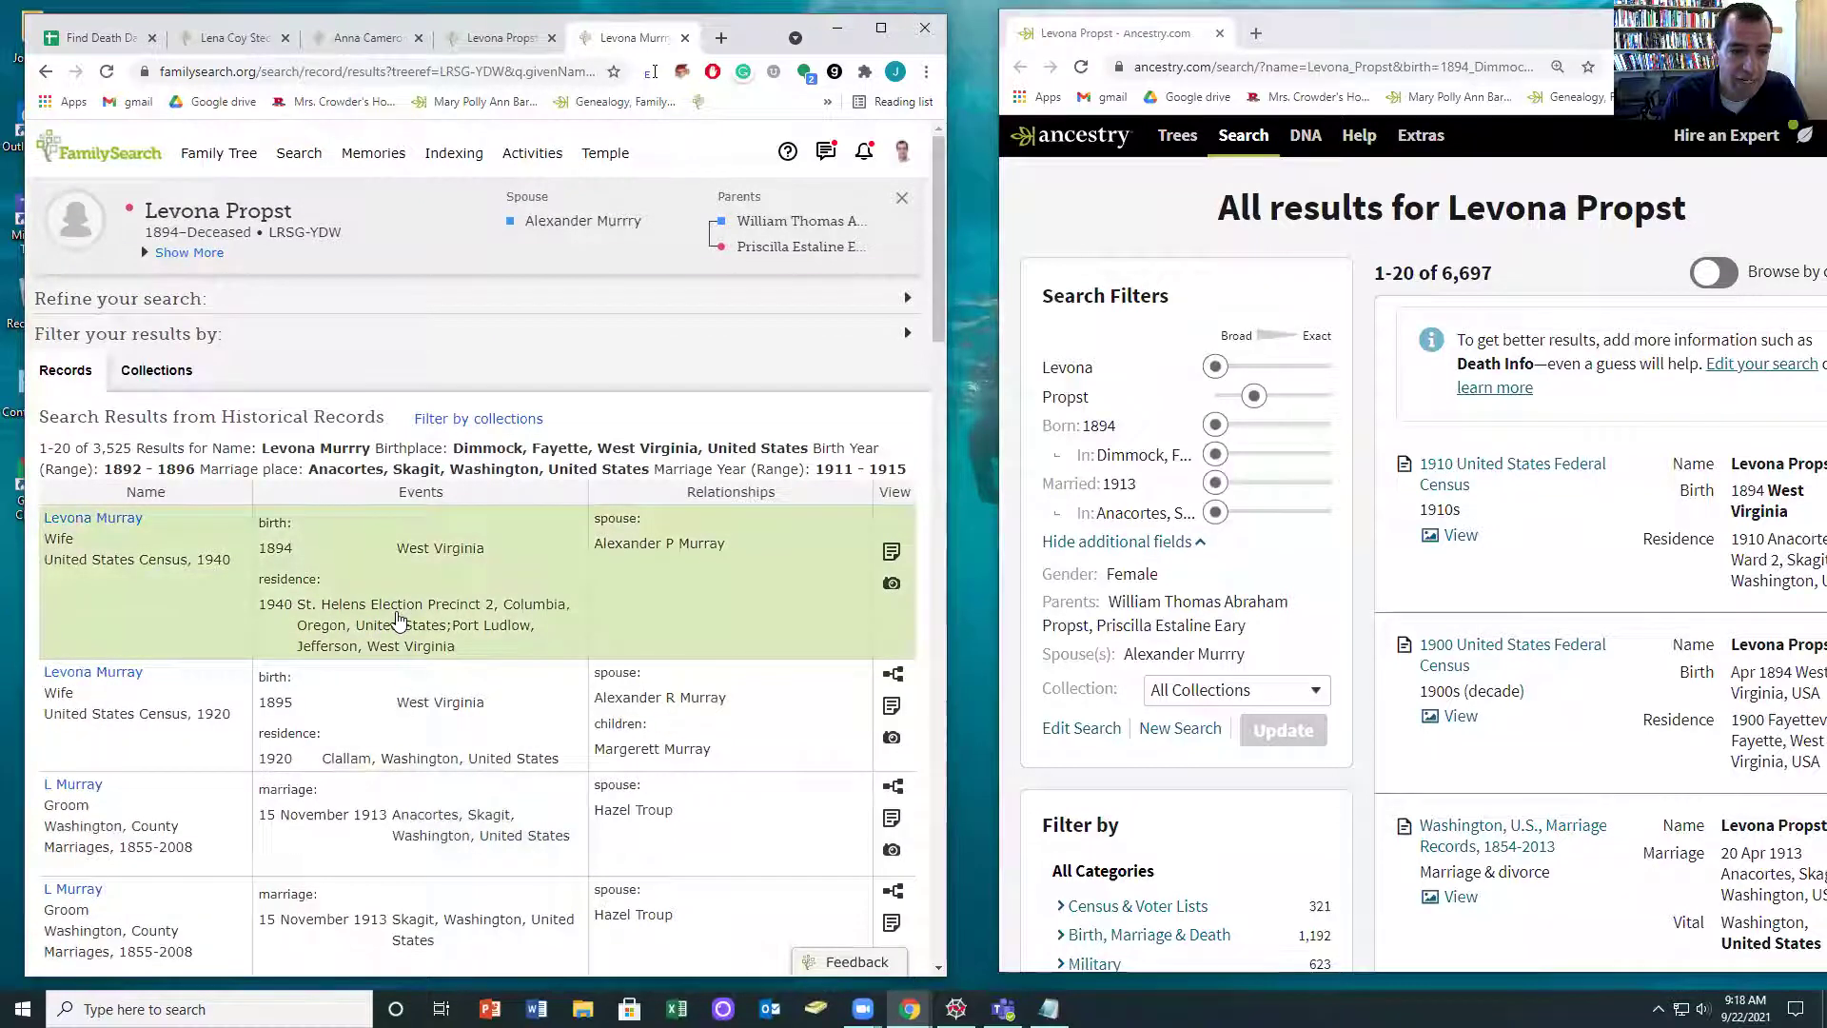
- Attach the 1940 census to Levona, adding the 1935 Port Ludlow and 1940 St. Helens residences
left_click(96, 519)
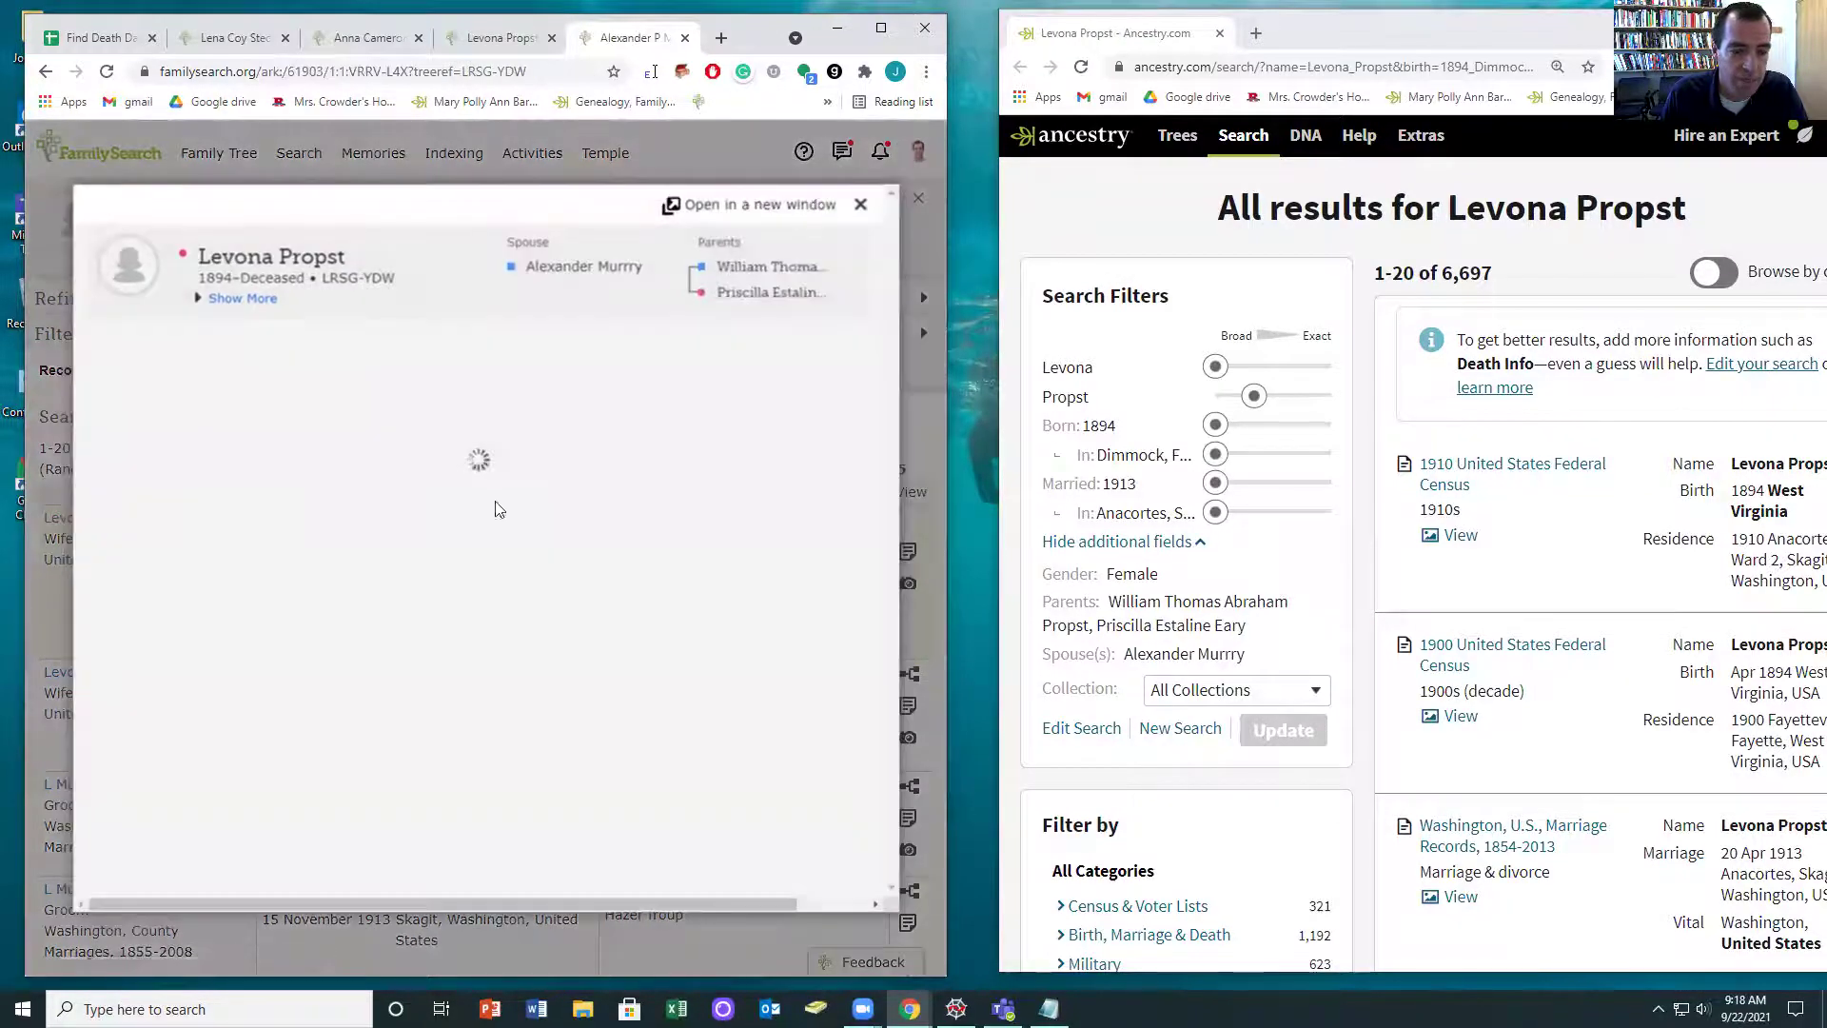
left_click(588, 314)
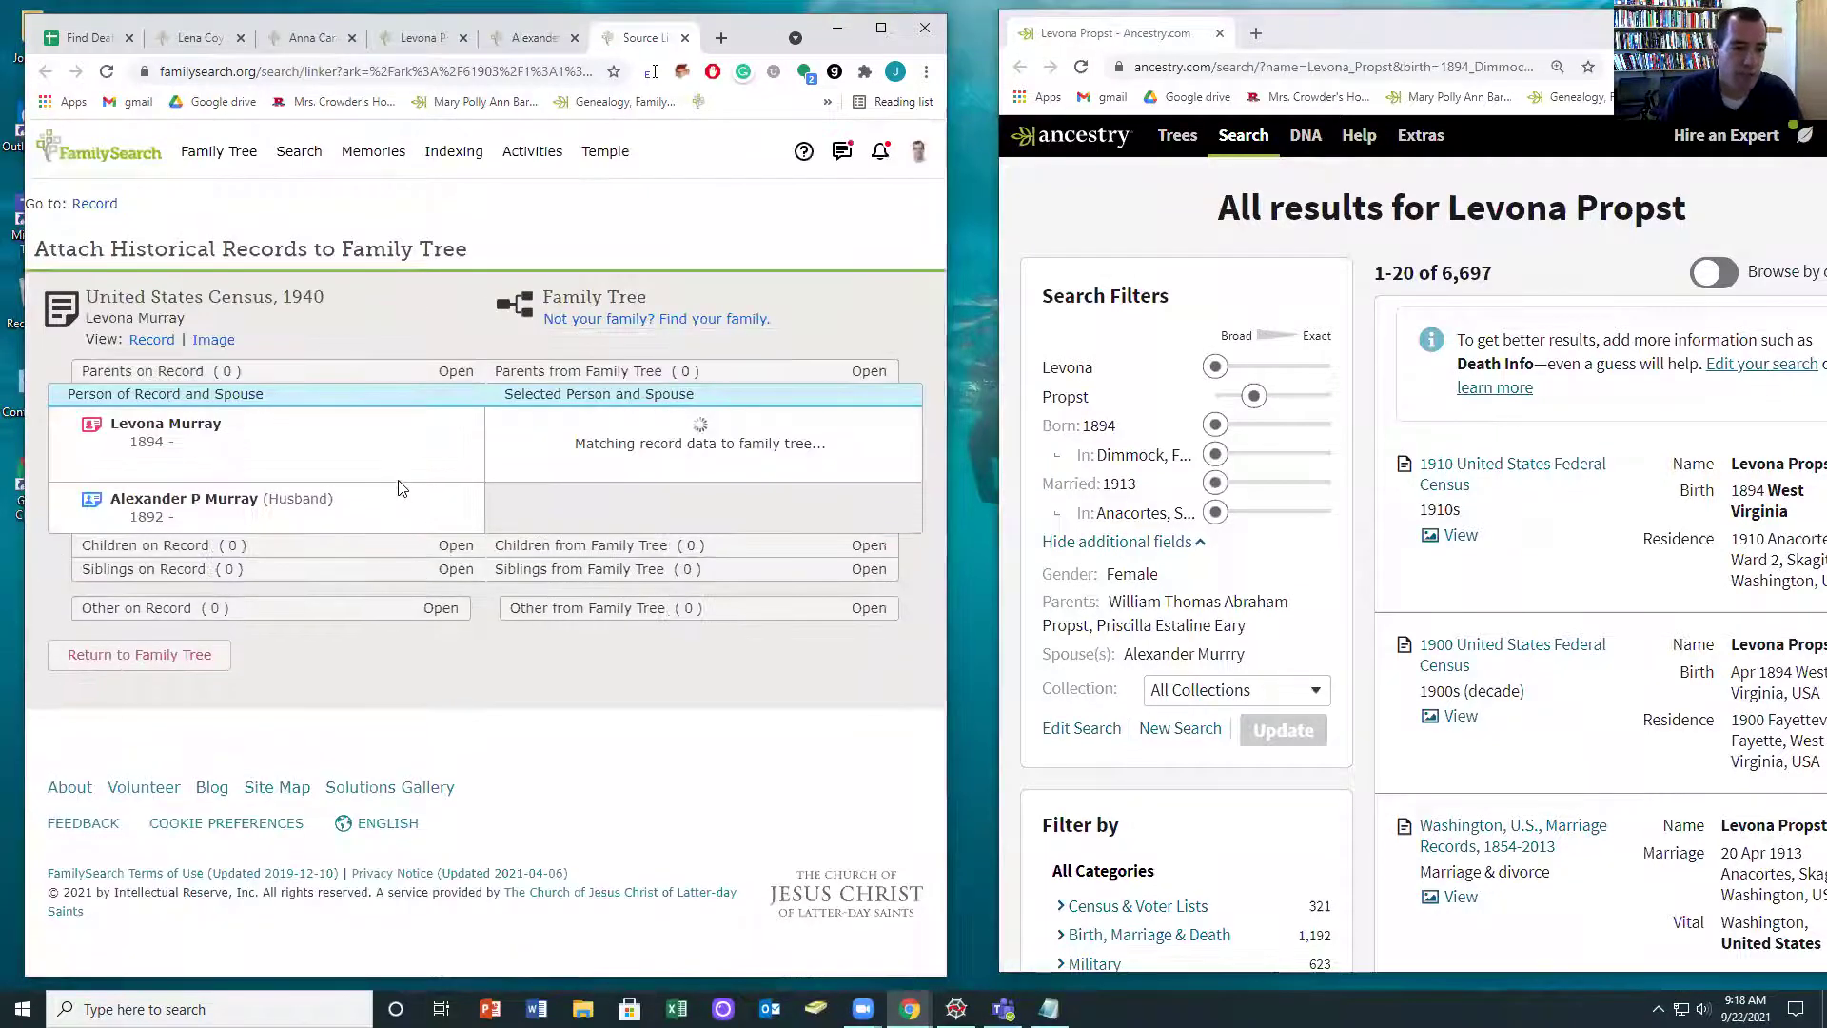
scroll(424, 506, "down", 1)
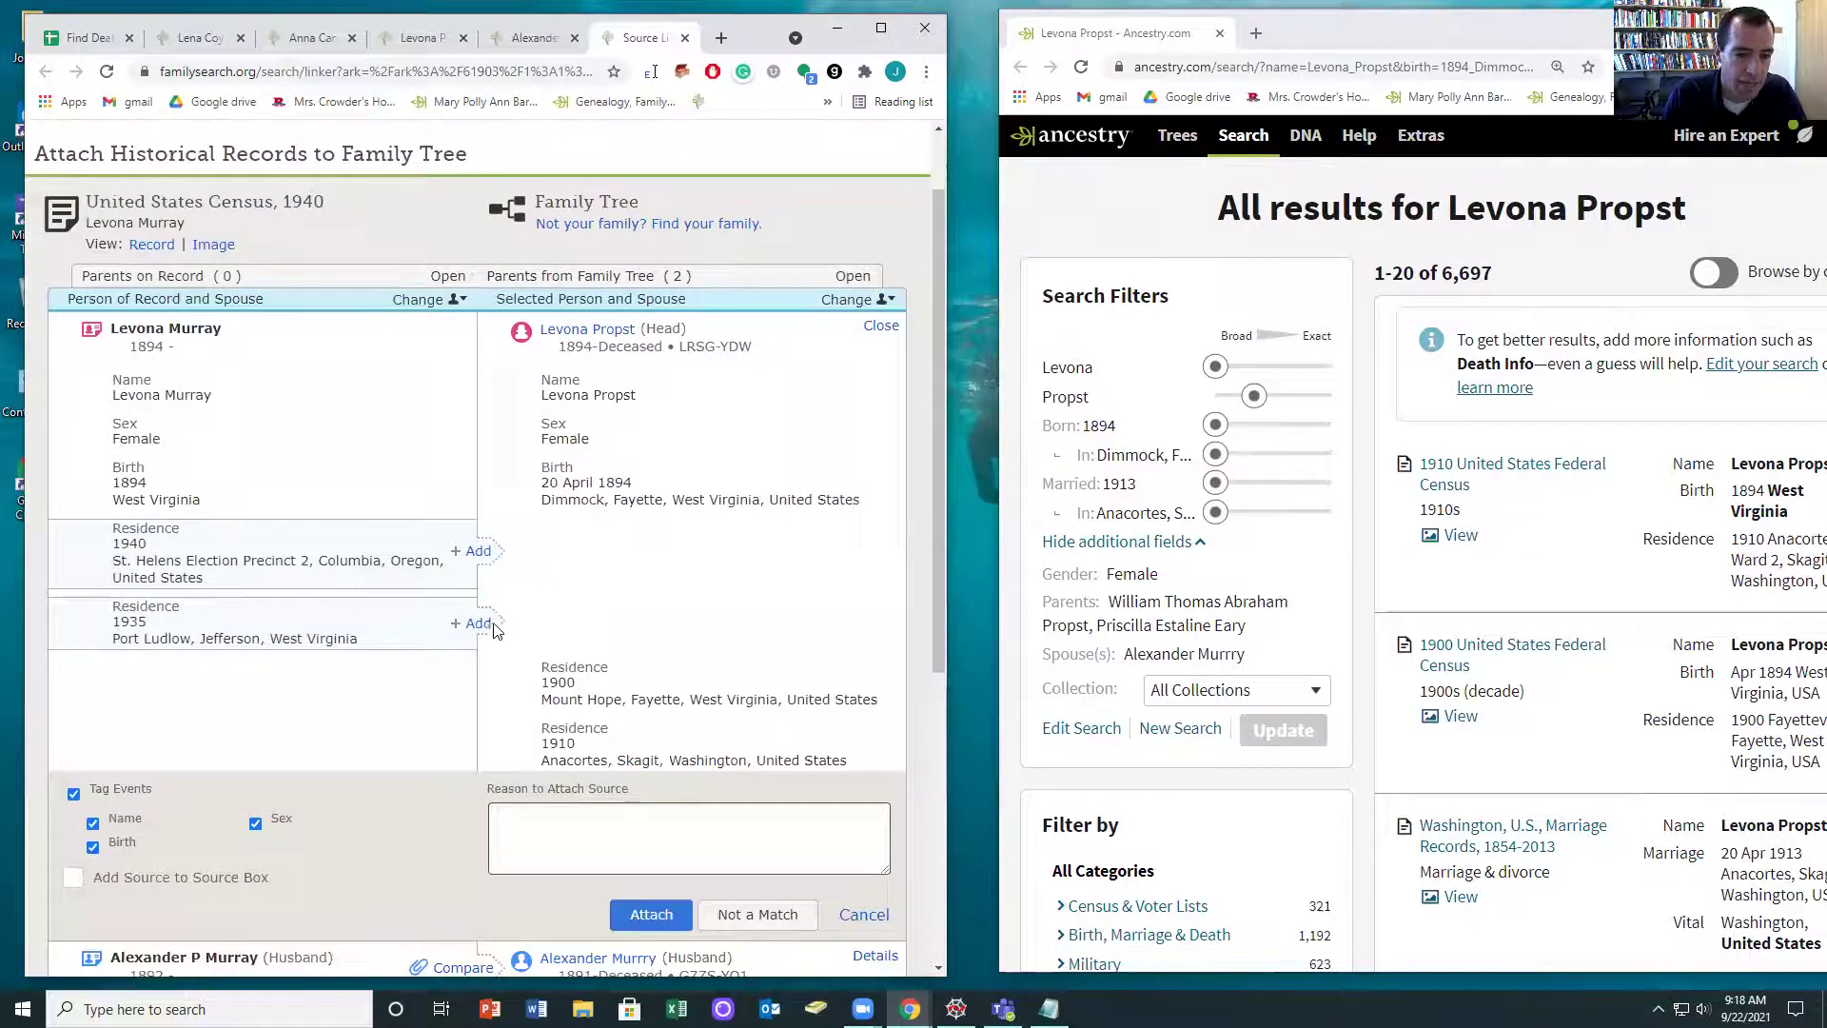
left_click(478, 623)
left_click(477, 552)
scroll(571, 667, "down", 5)
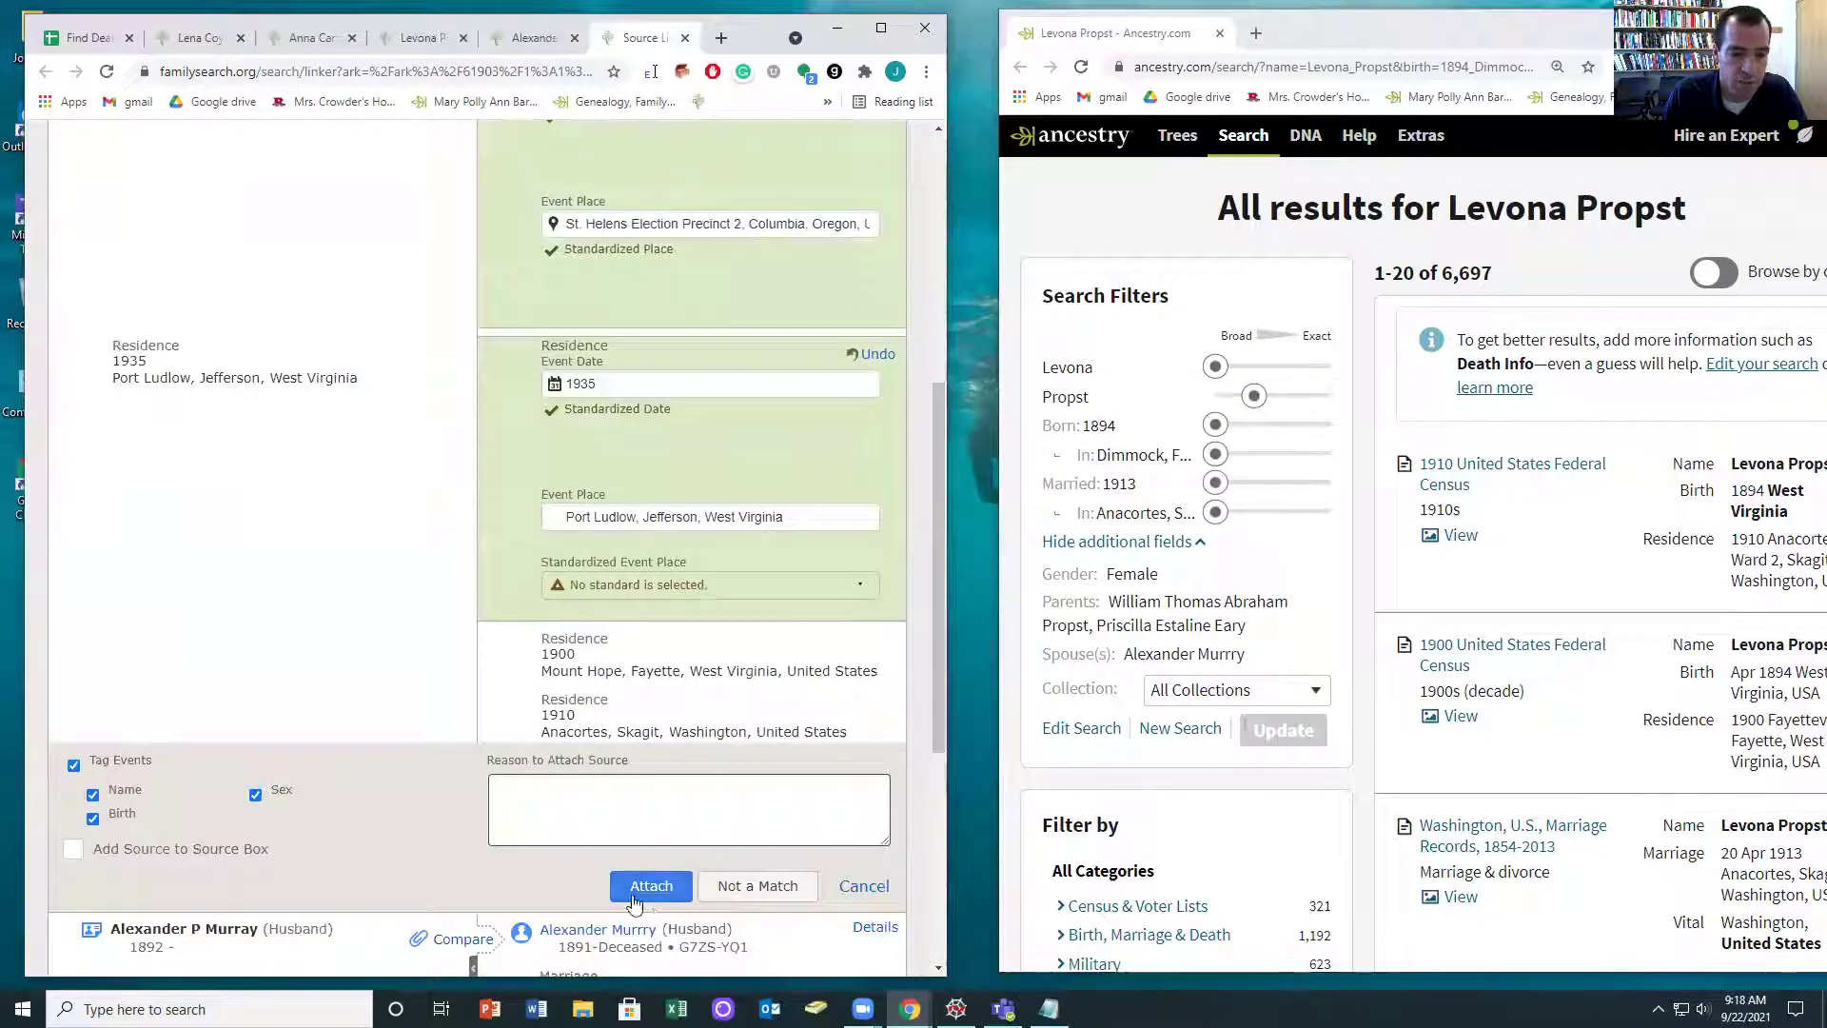
left_click(635, 880)
left_click(464, 459)
scroll(467, 475, "down", 2)
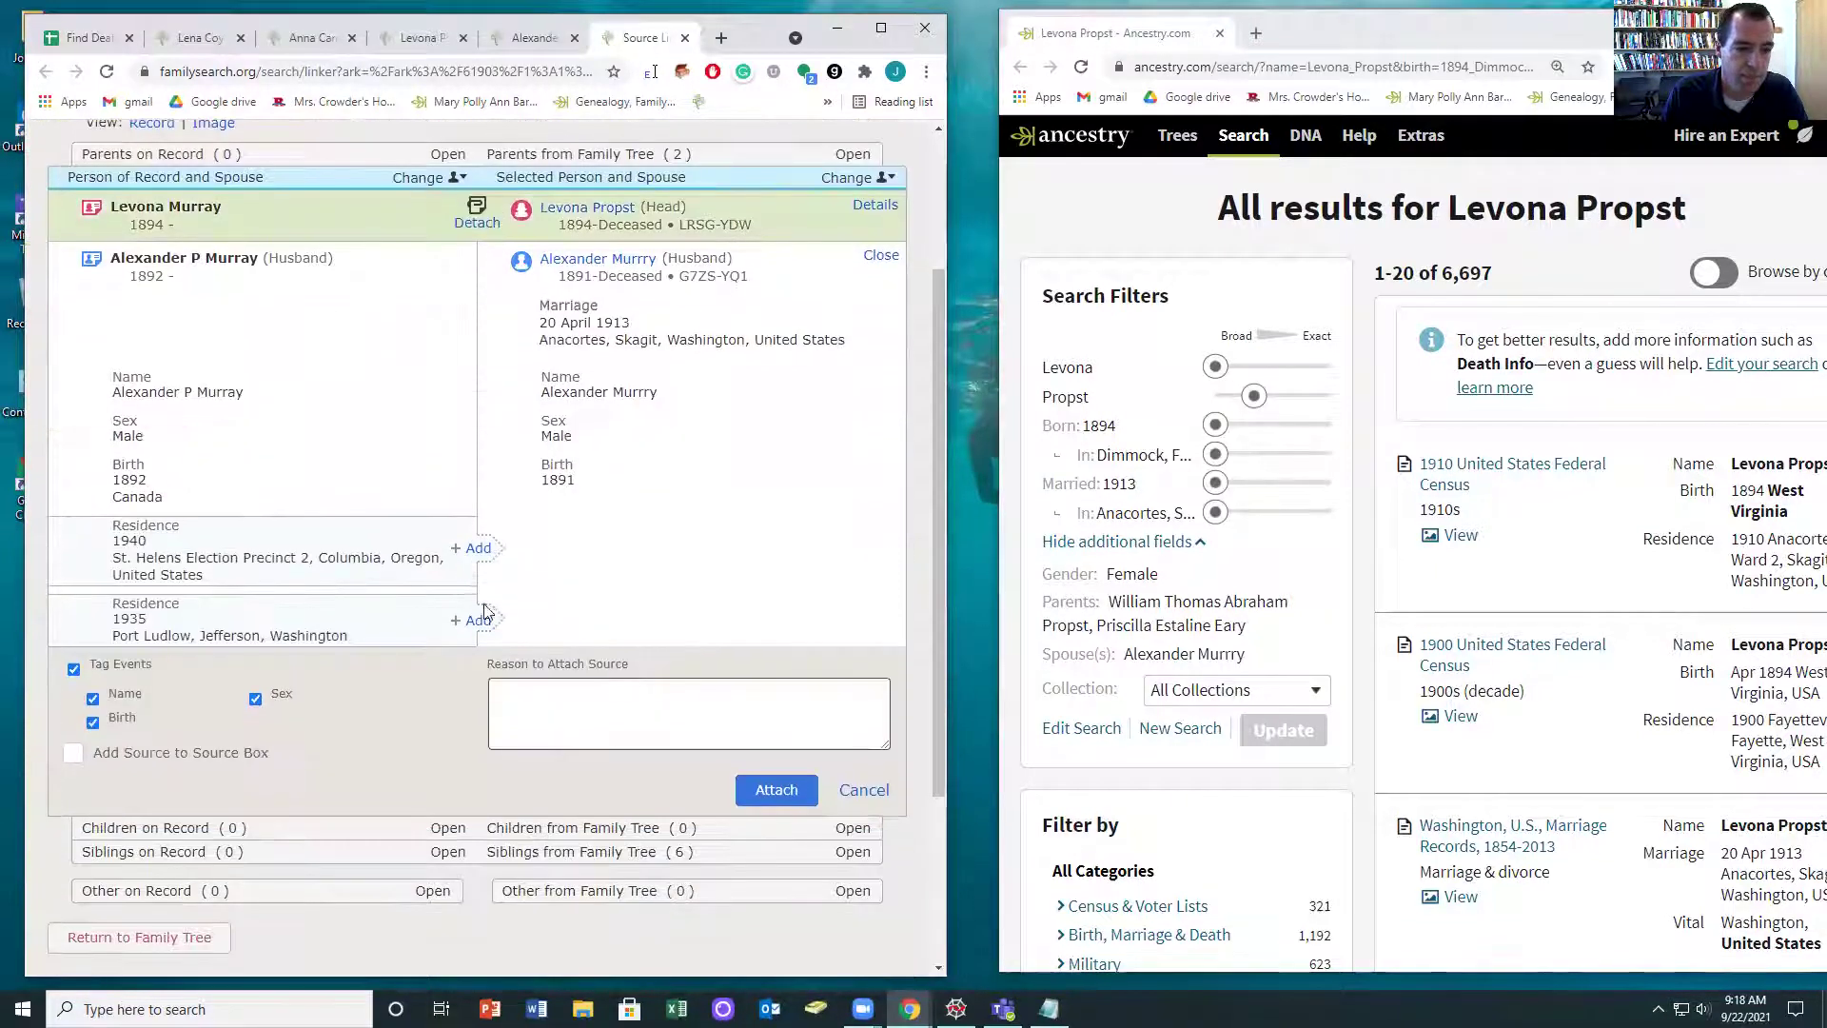
left_click(477, 621)
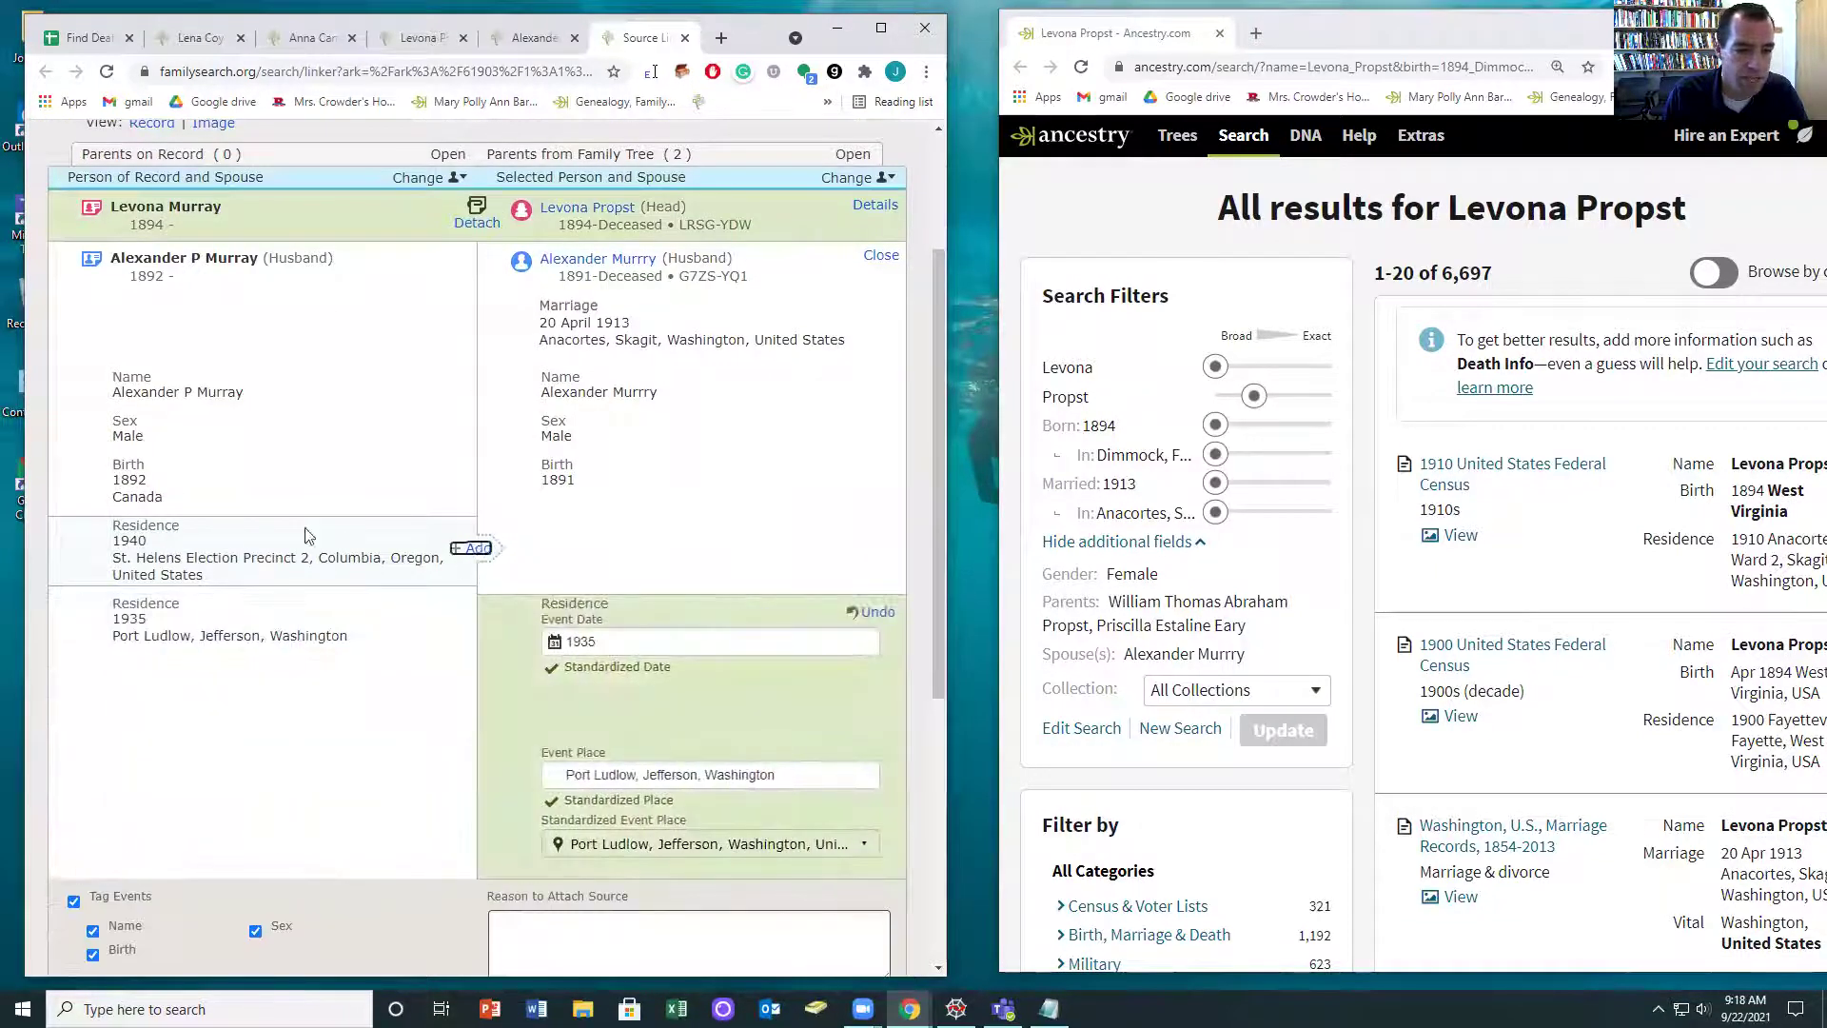
left_click(478, 549)
left_click_drag(186, 505, 80, 505)
scroll(381, 666, "down", 3)
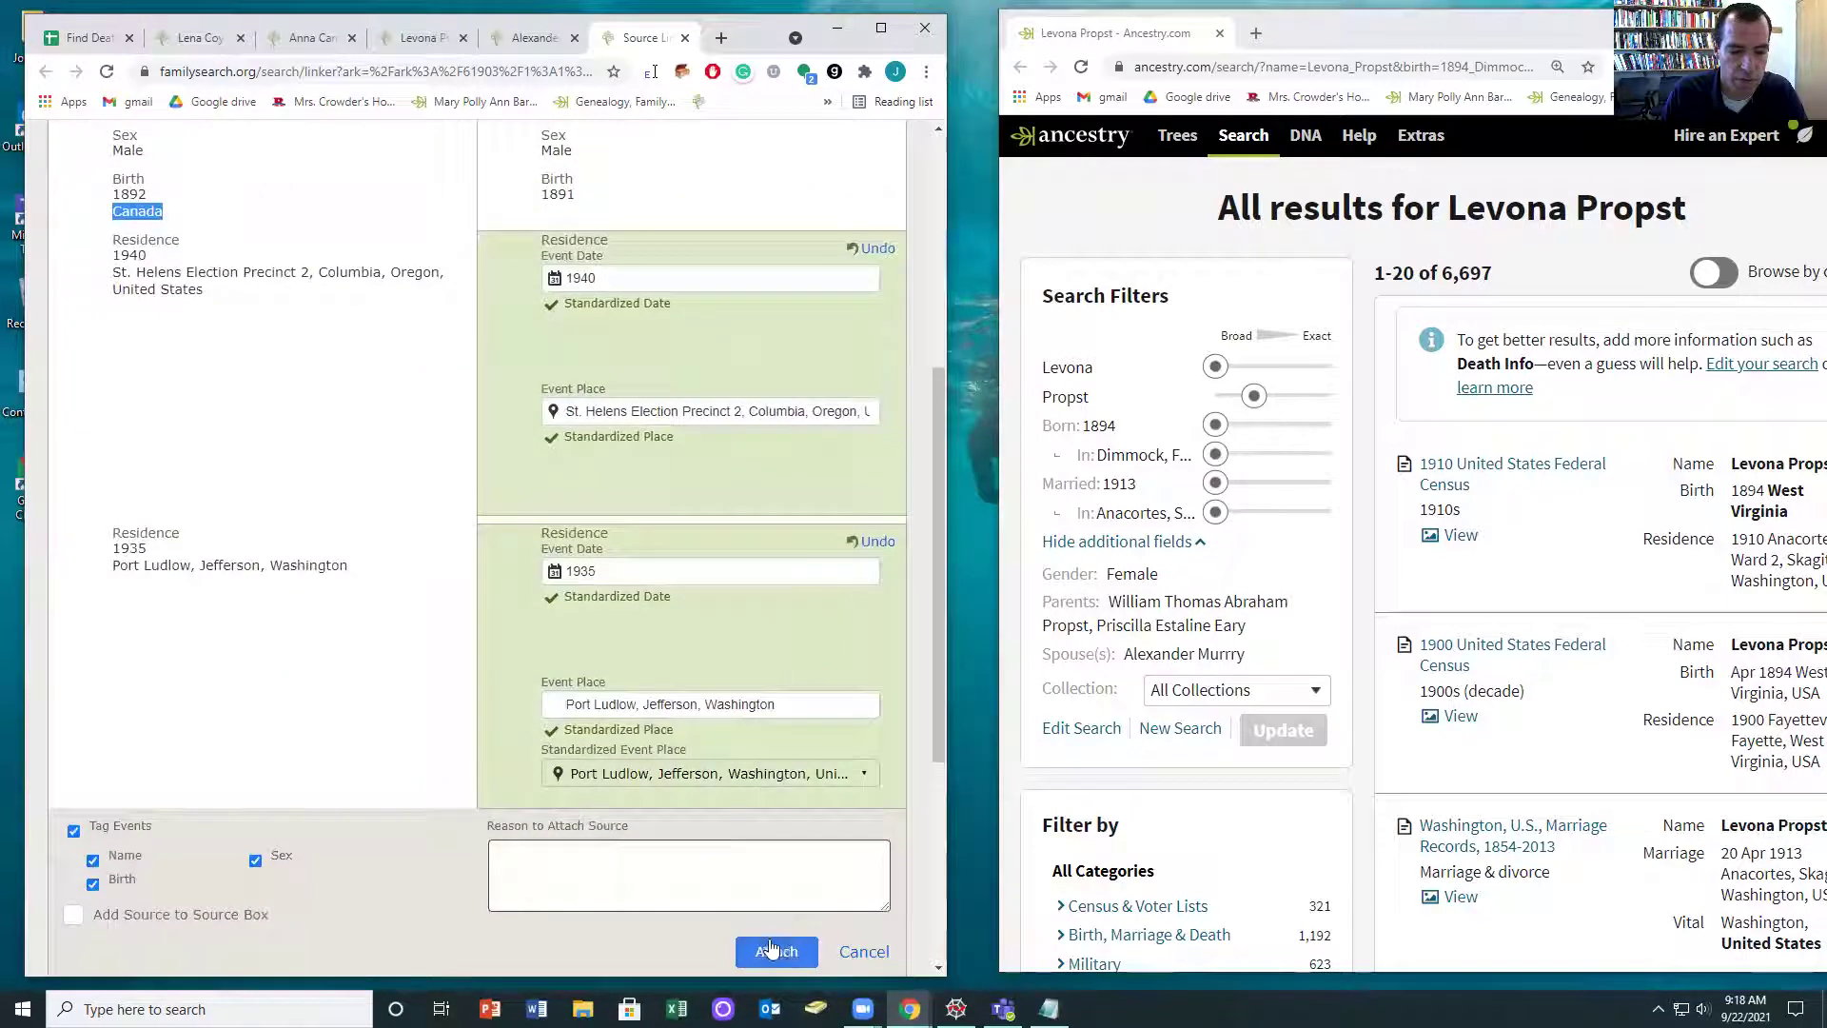
left_click(769, 947)
left_click(597, 448)
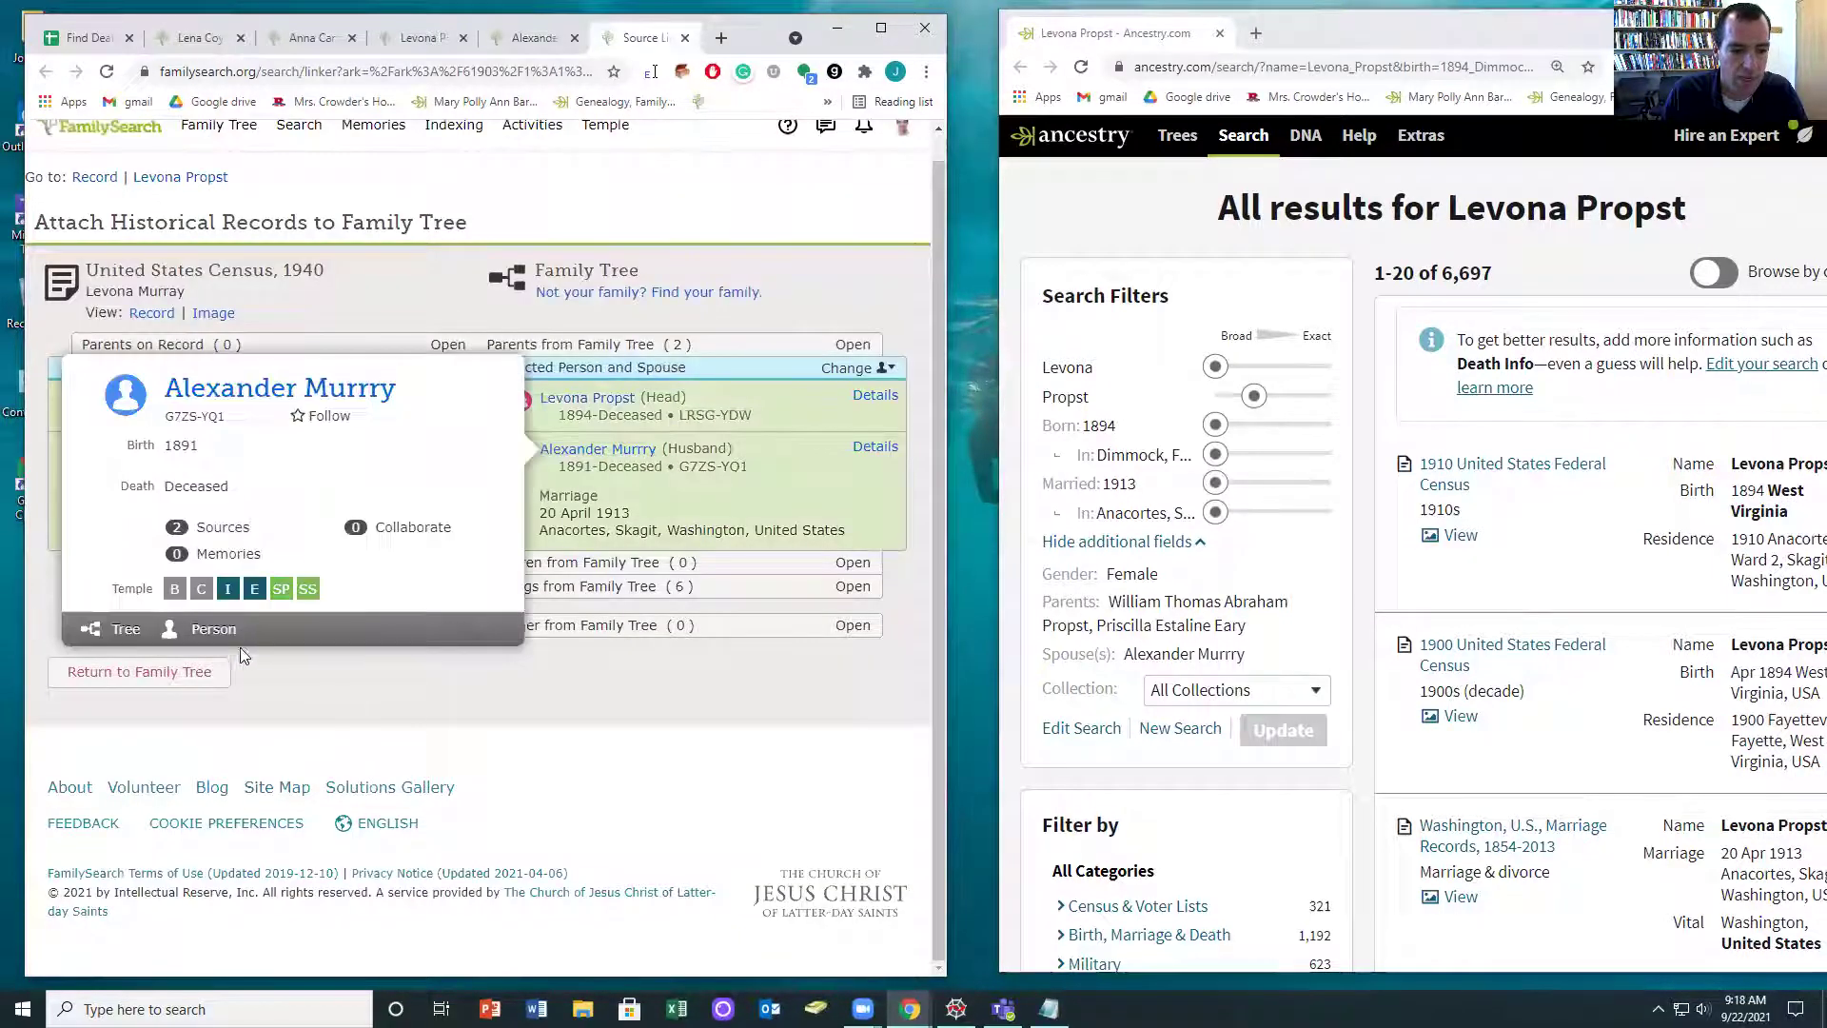
left_click(214, 629)
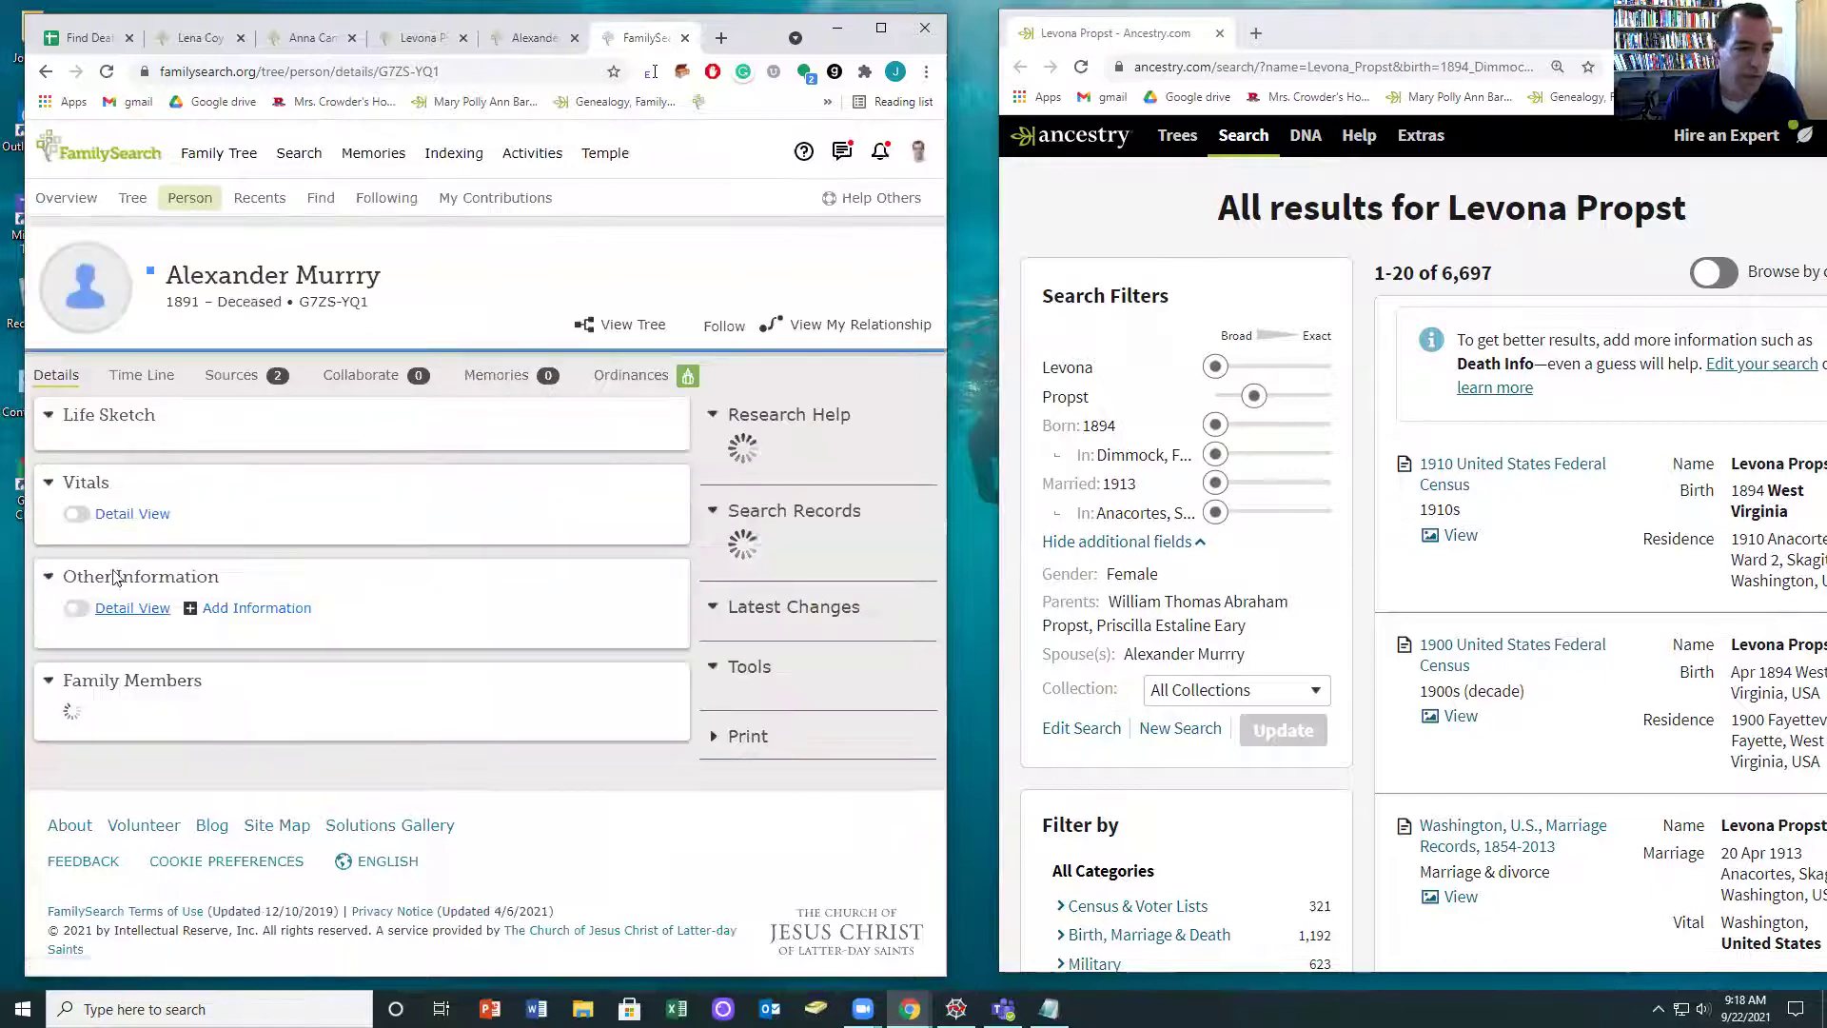
left_click(204, 676)
left_click(152, 533)
type("Canada")
left_click(147, 576)
left_click(121, 800)
left_click_drag(1503, 36, 1351, 27)
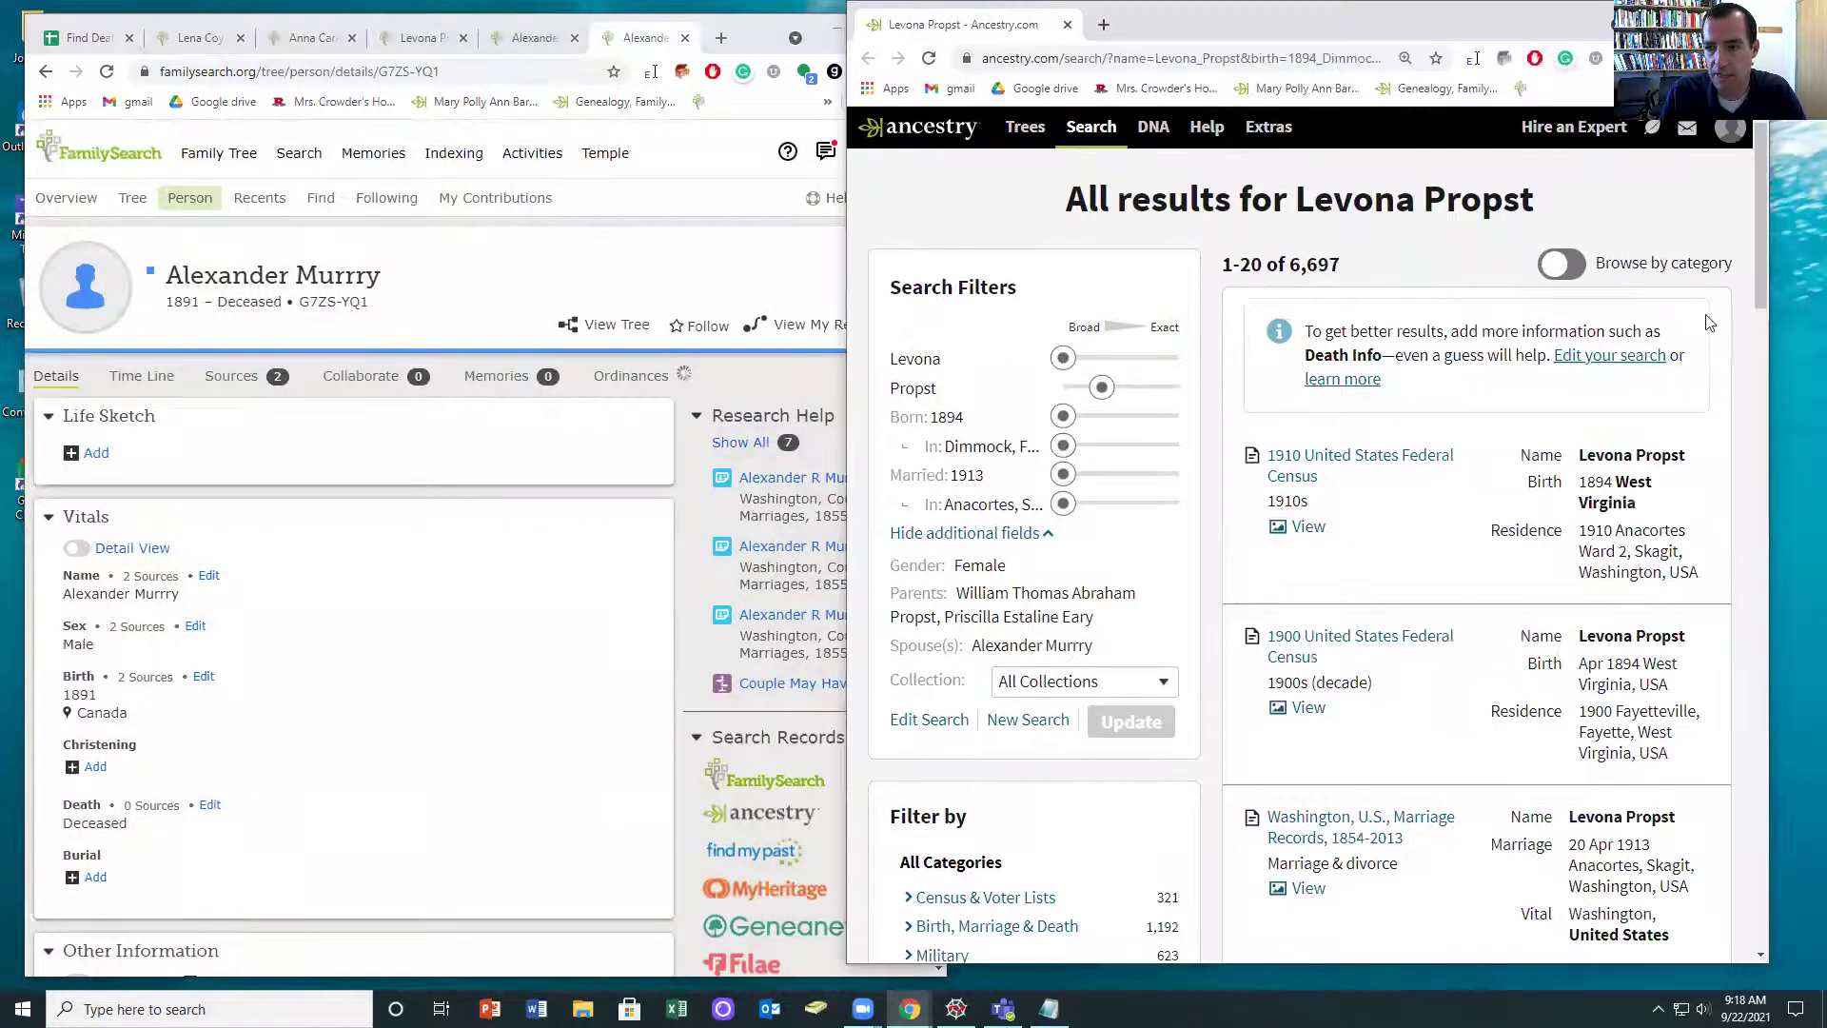
left_click_drag(1806, 337, 1825, 338)
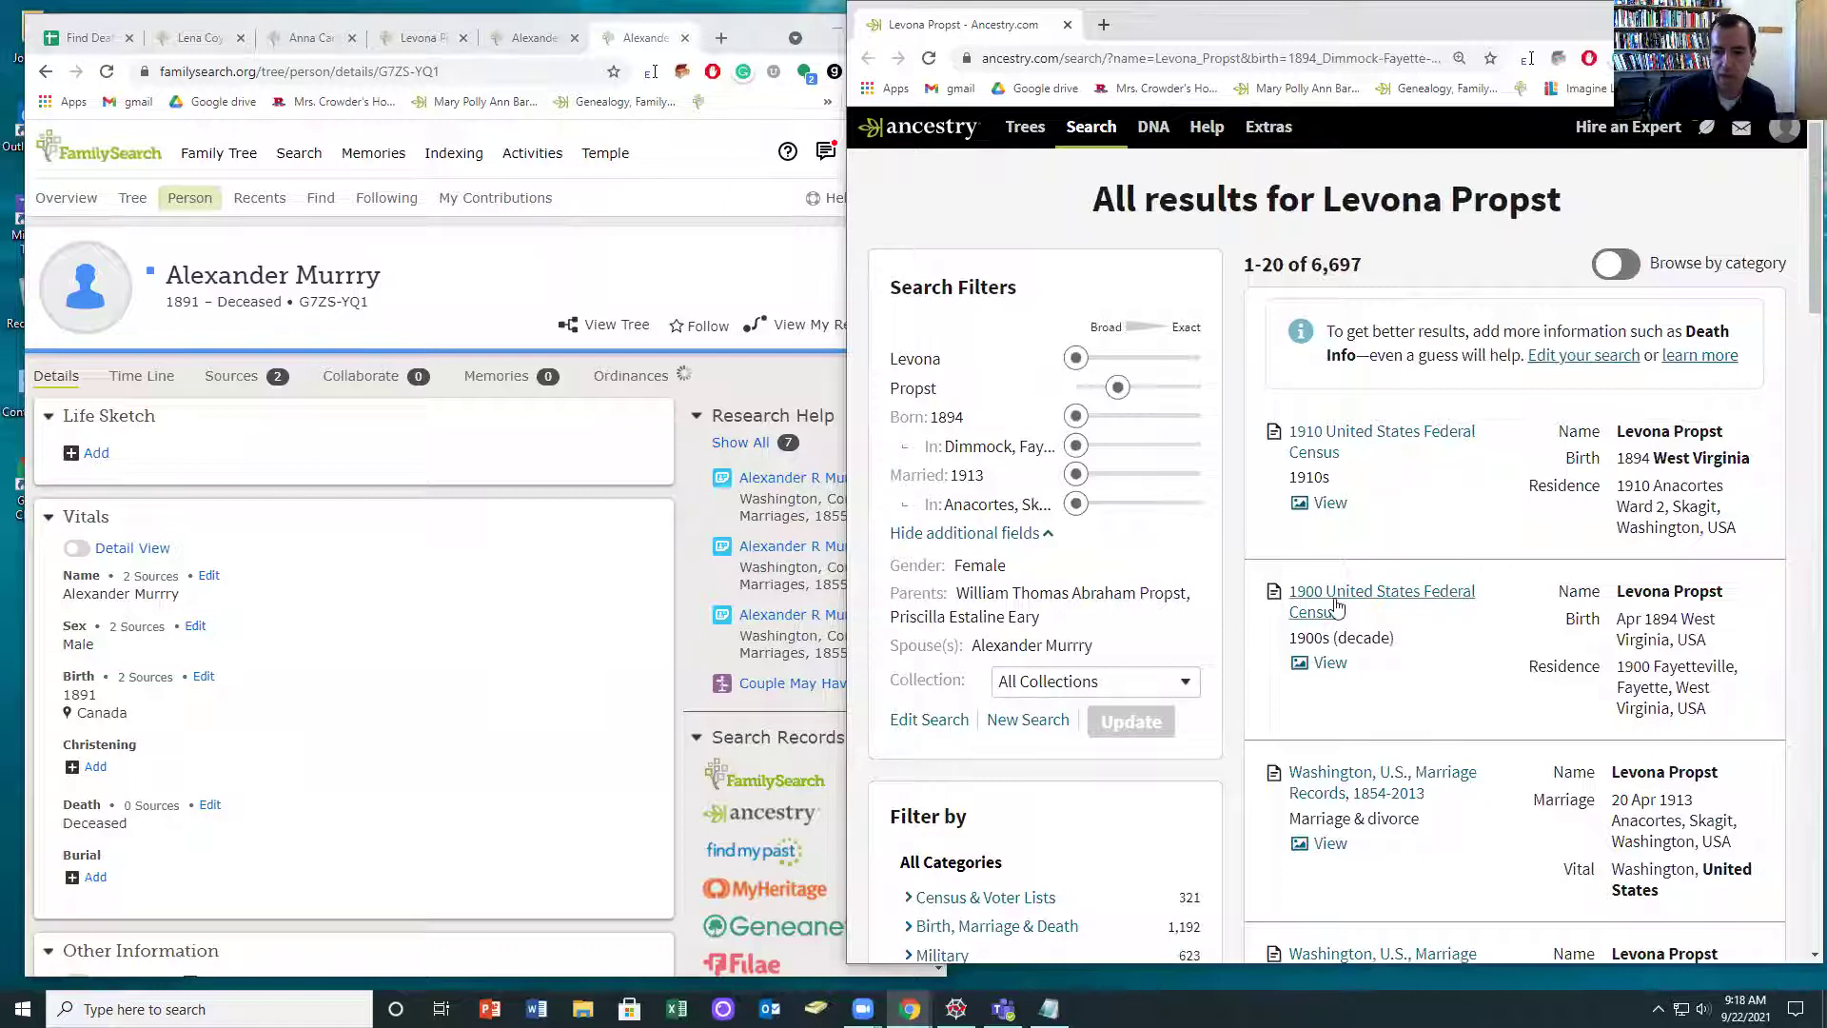
left_click(1337, 450)
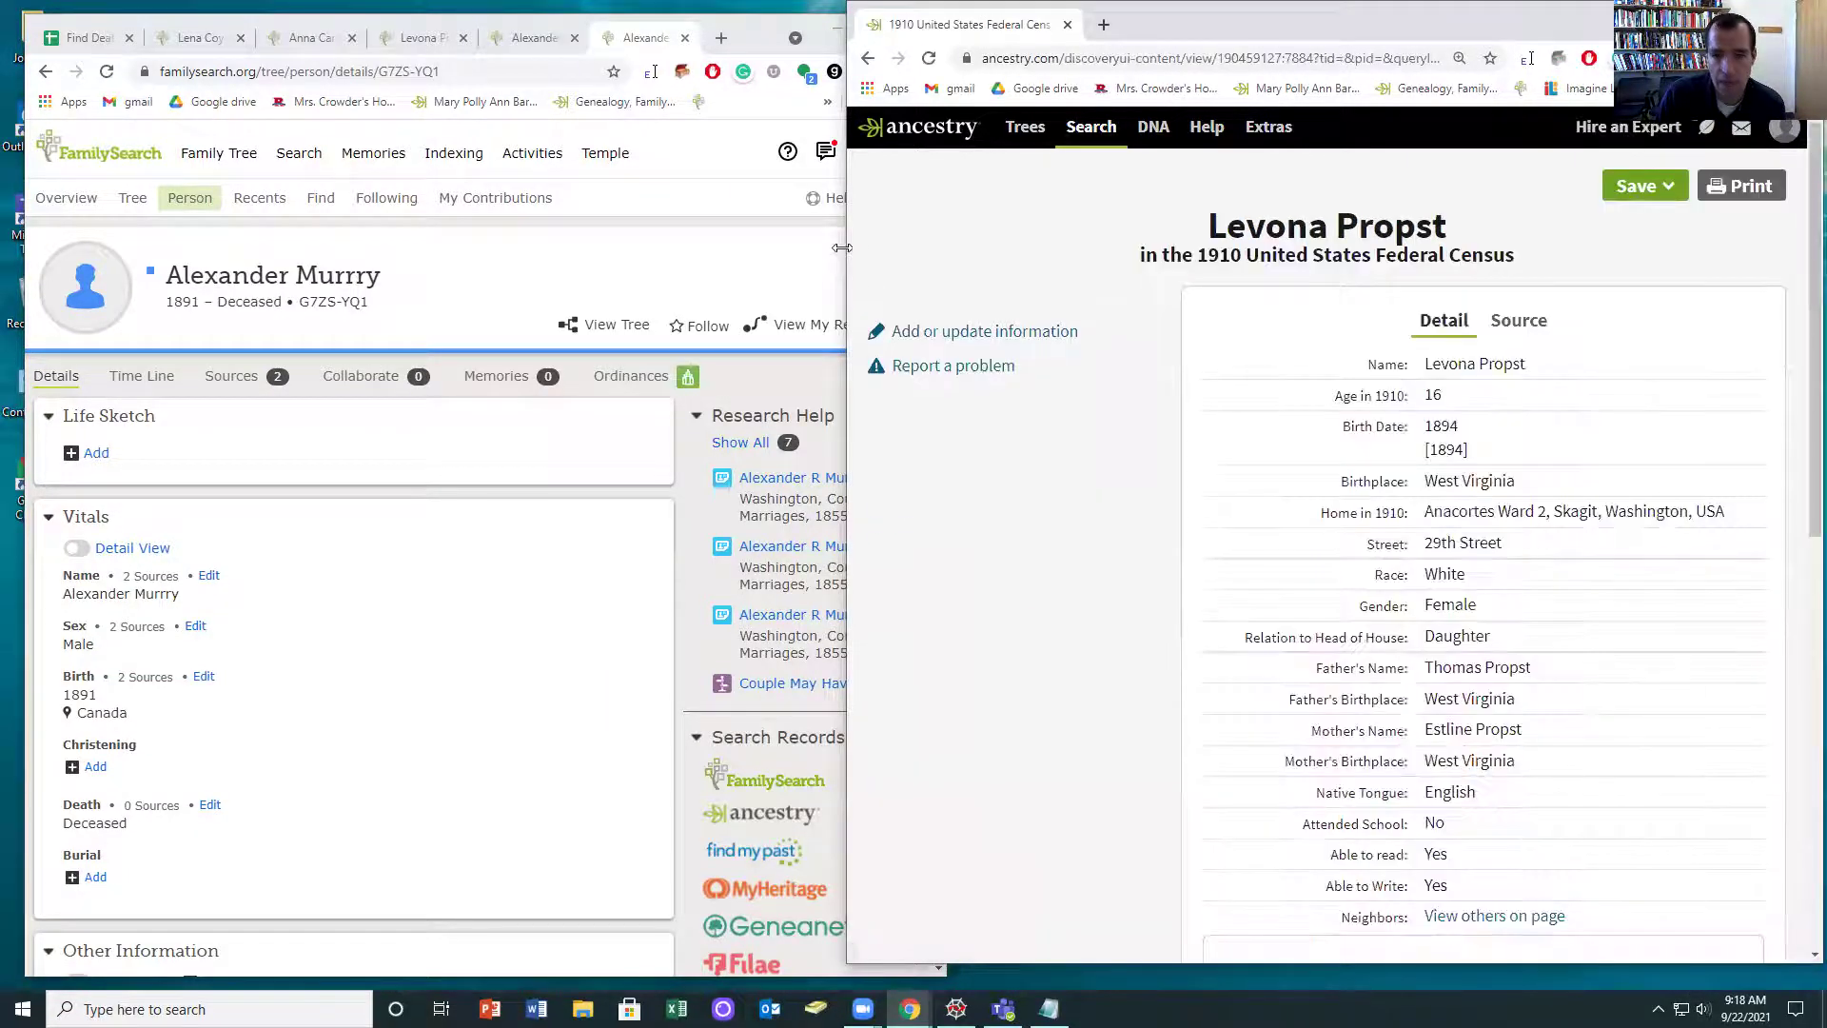
left_click_drag(837, 255, 596, 255)
scroll(1331, 489, "down", 3)
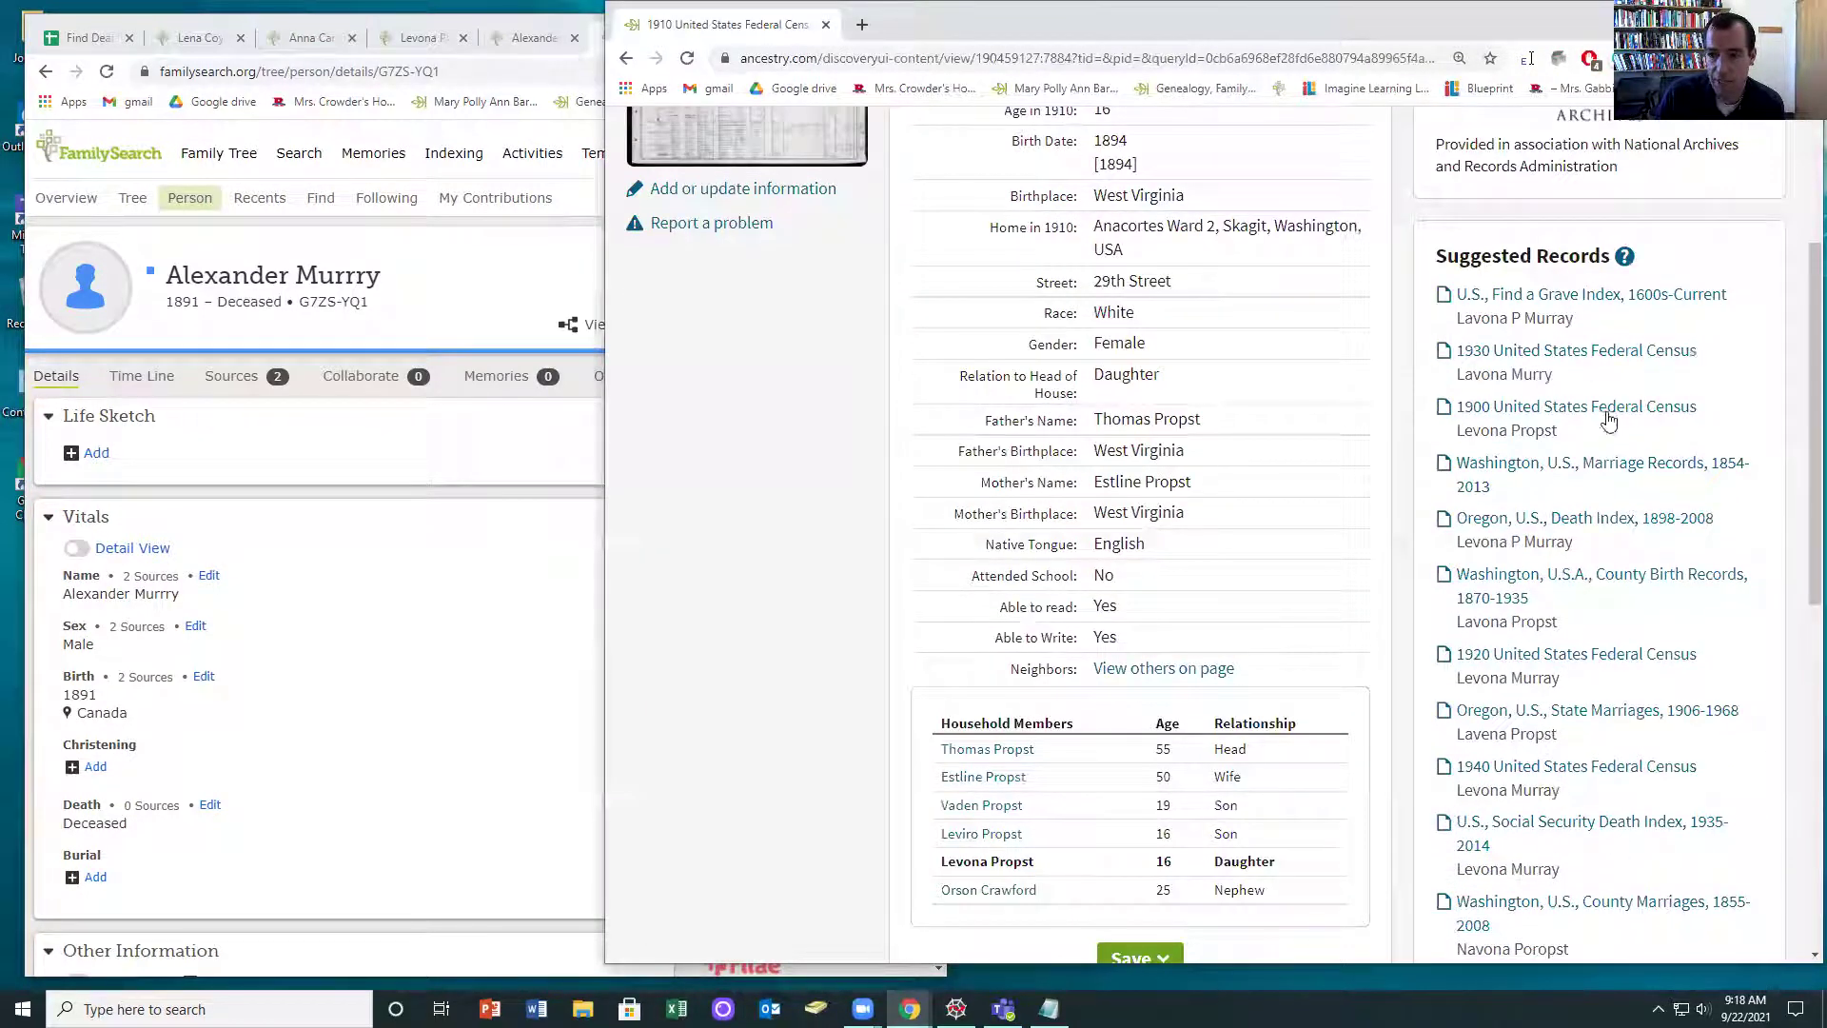
left_click(1516, 320)
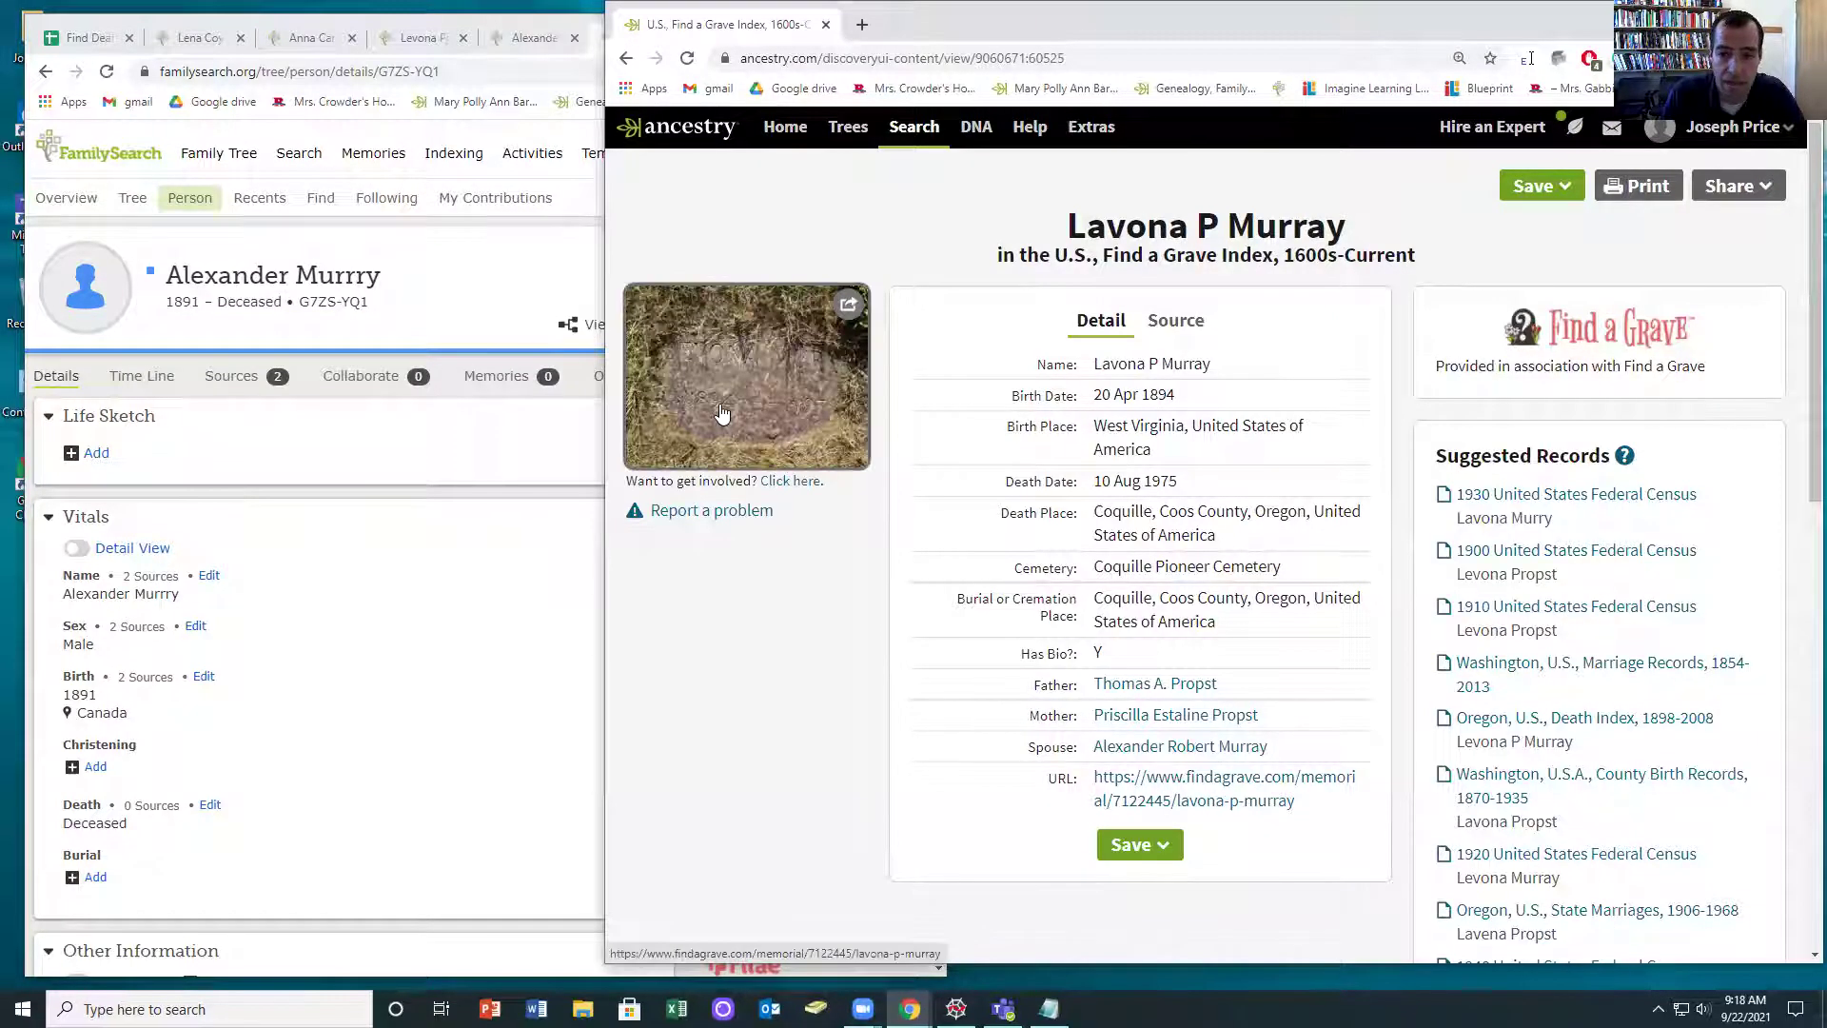
left_click(735, 401)
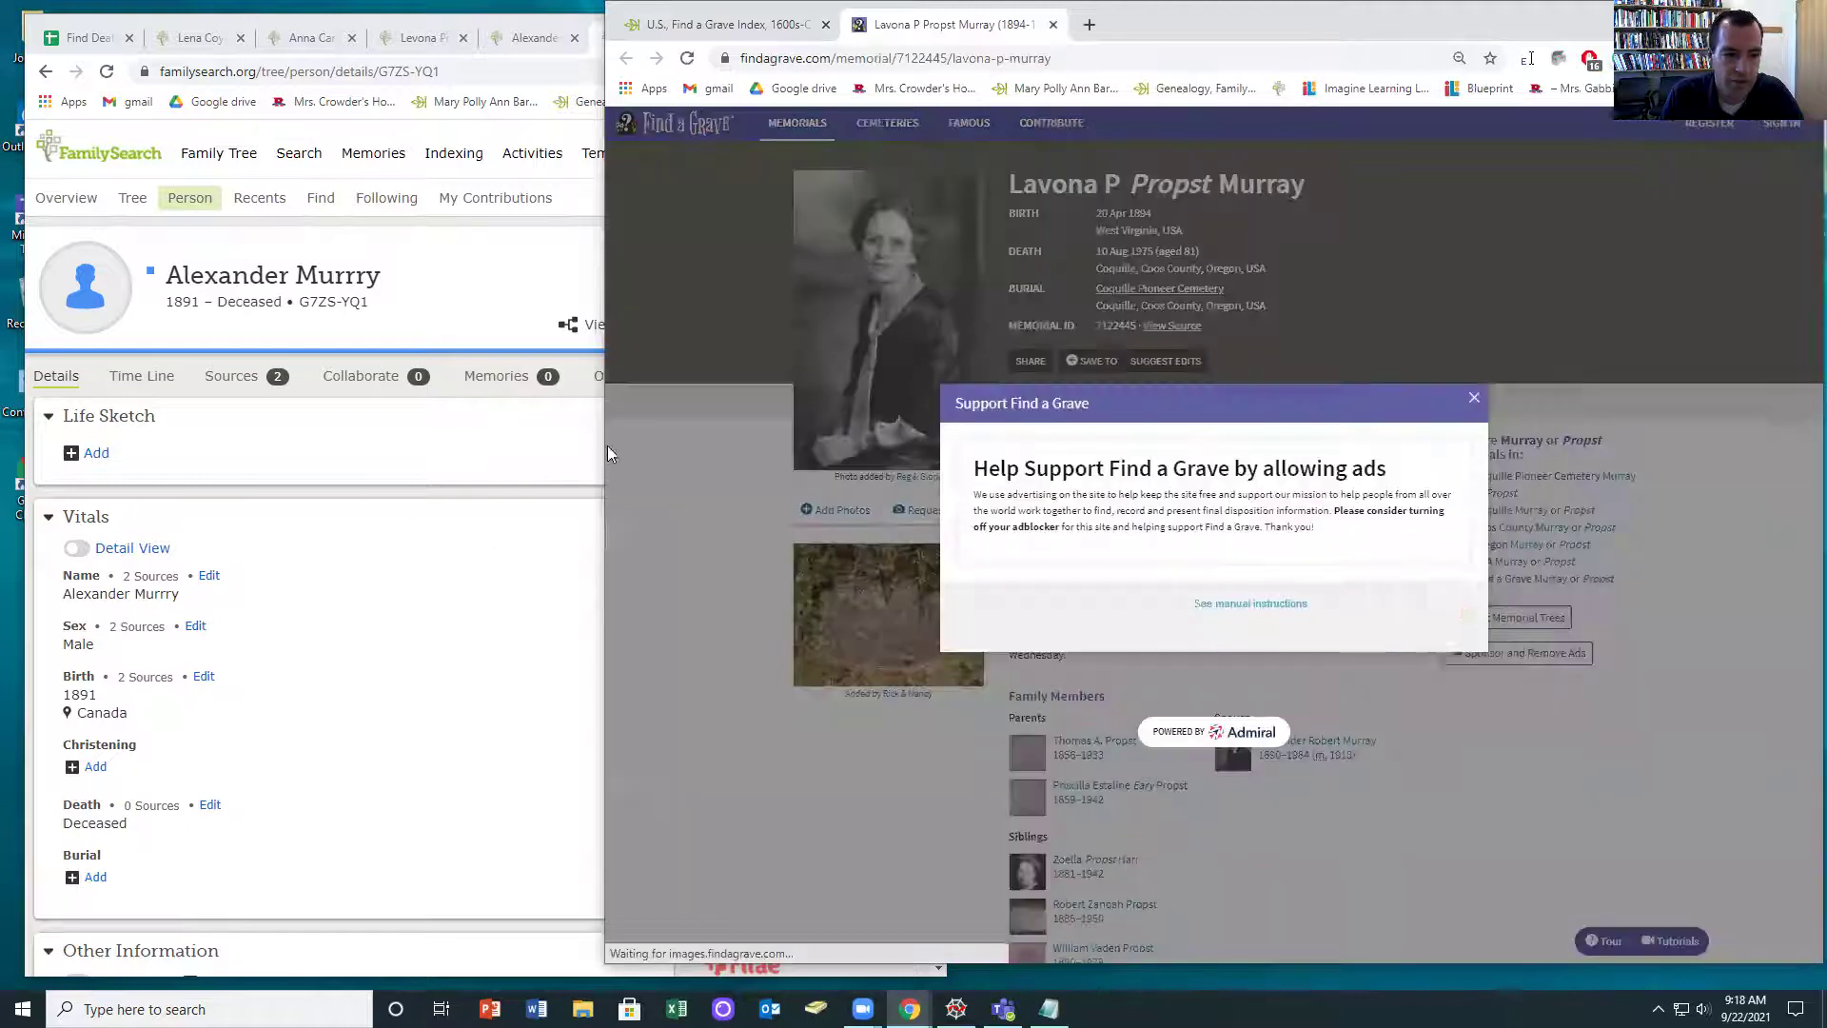
left_click_drag(605, 457, 729, 458)
left_click(1535, 400)
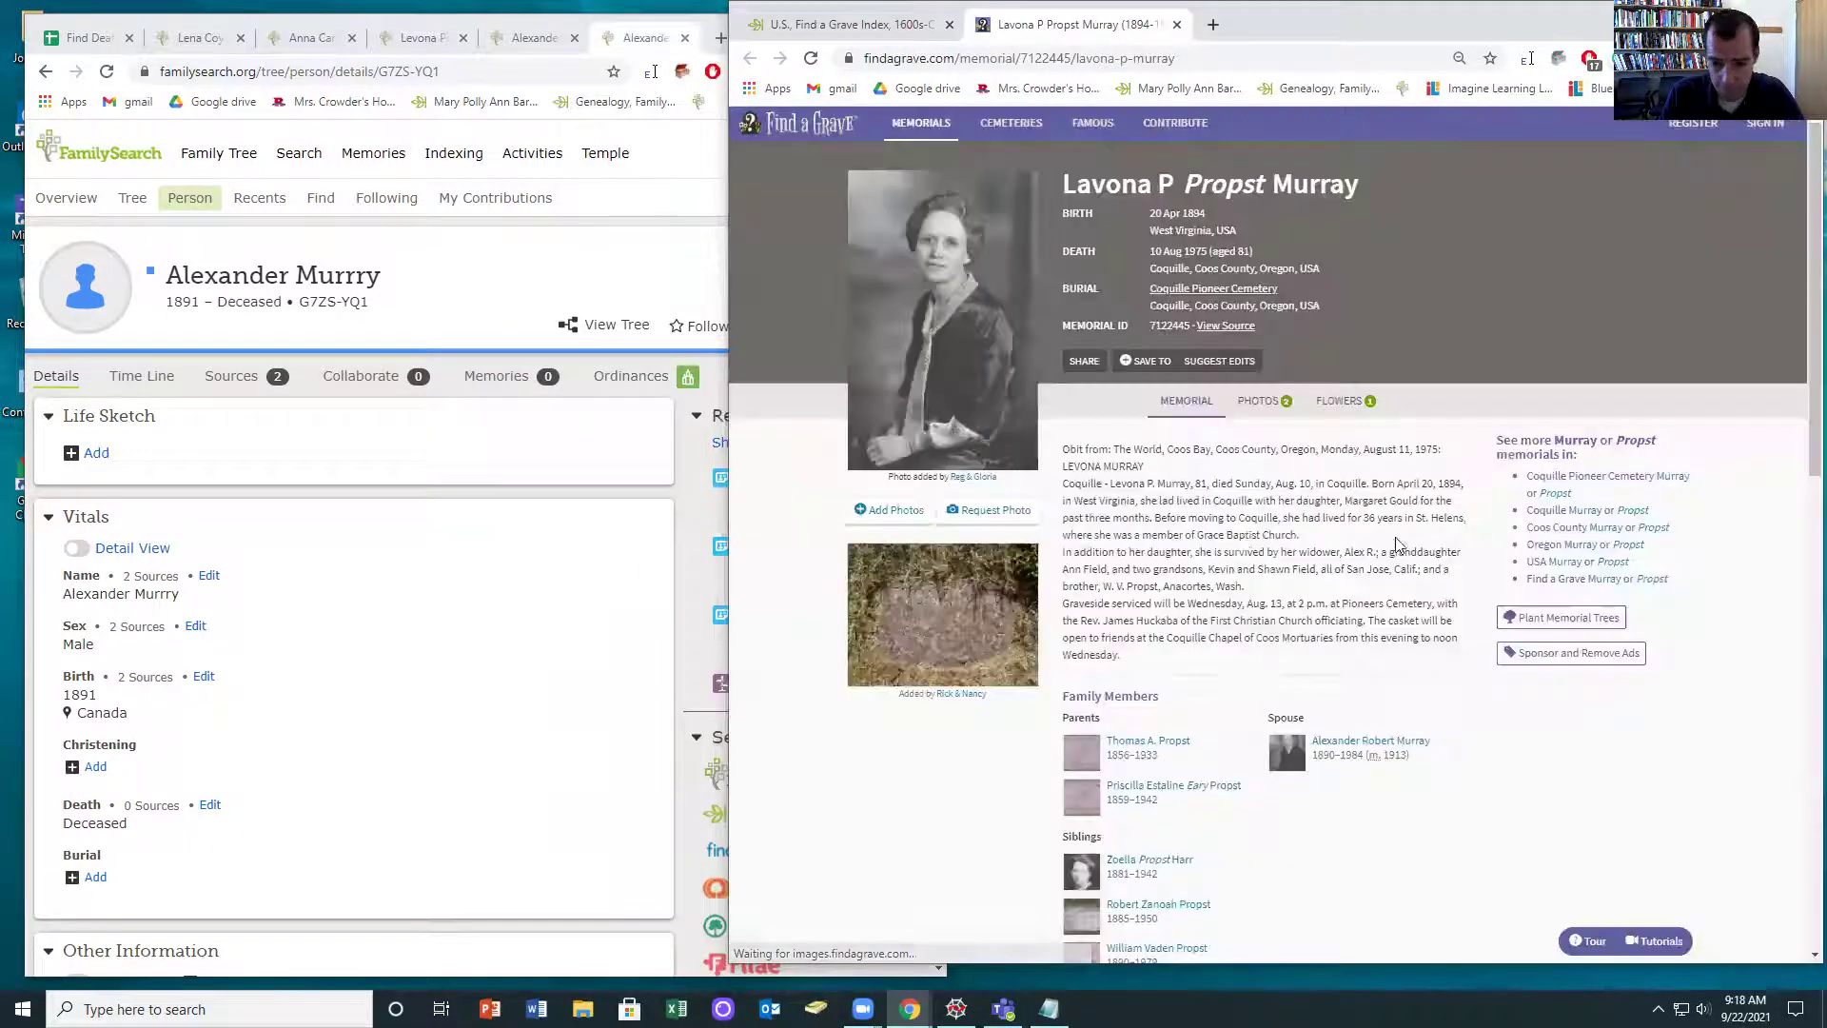
scroll(162, 638, "down", 1)
scroll(246, 625, "down", 5)
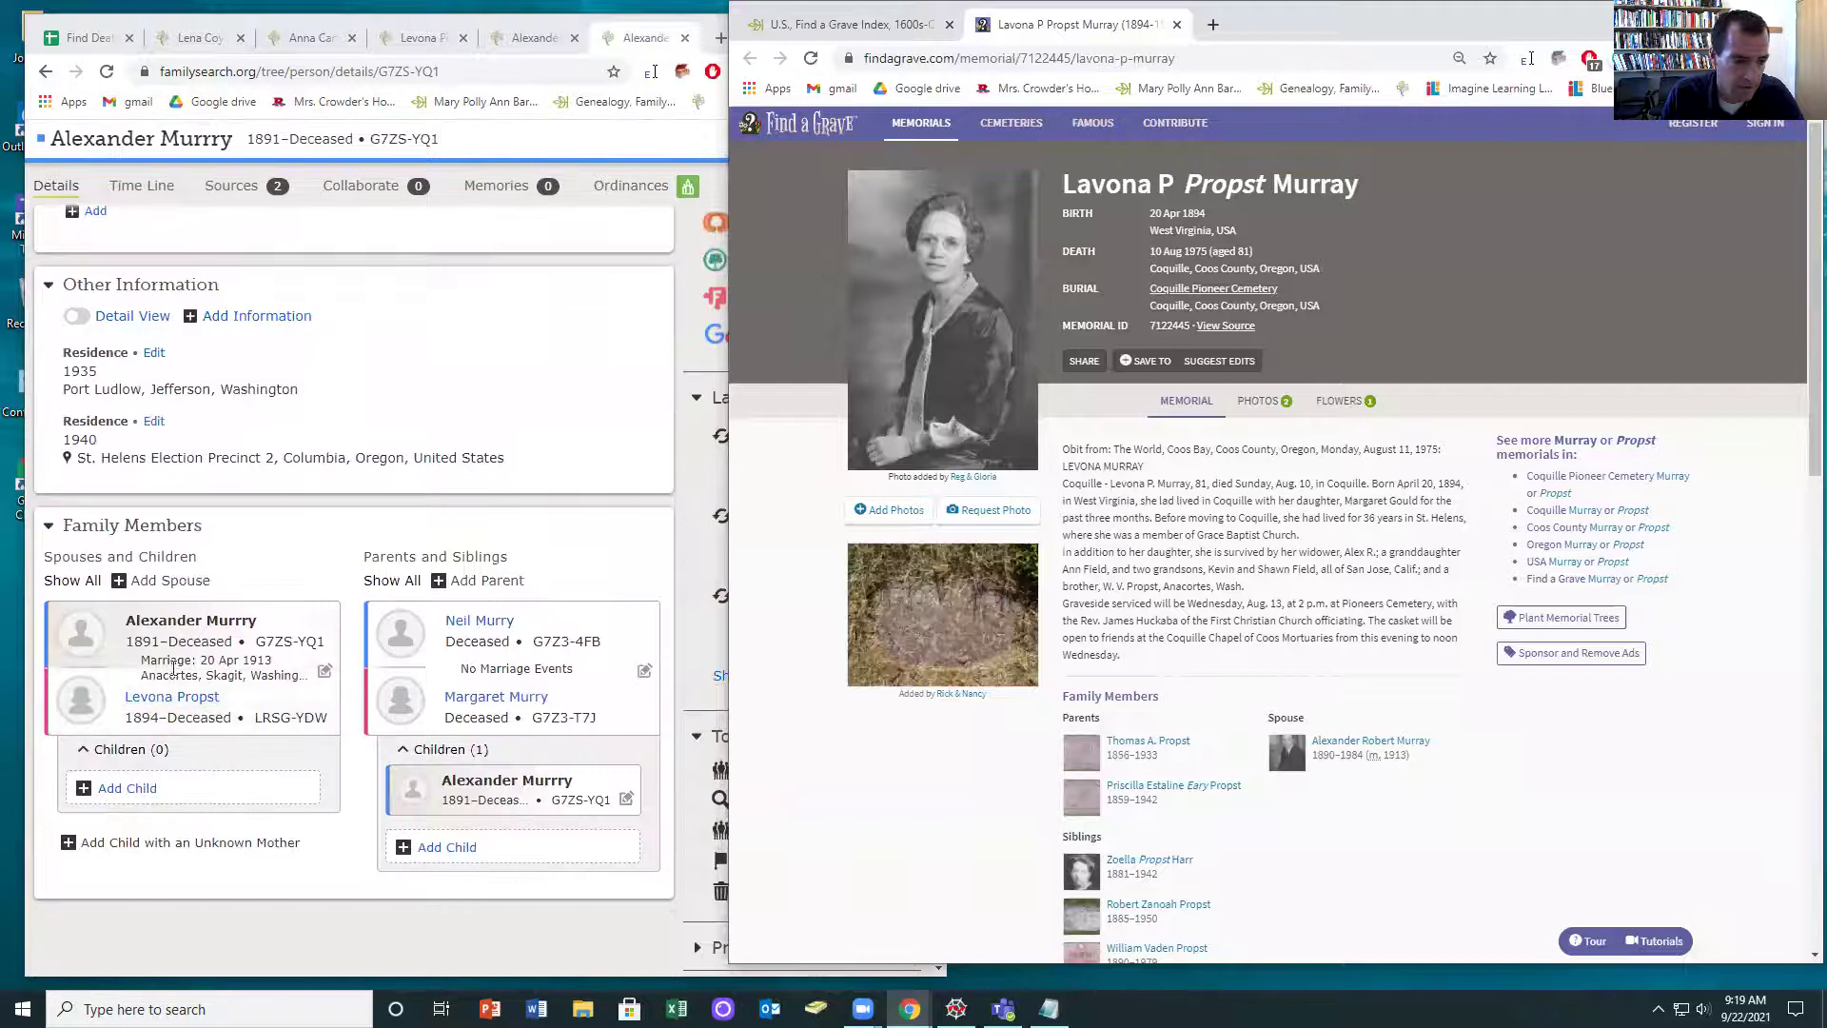
left_click(172, 695)
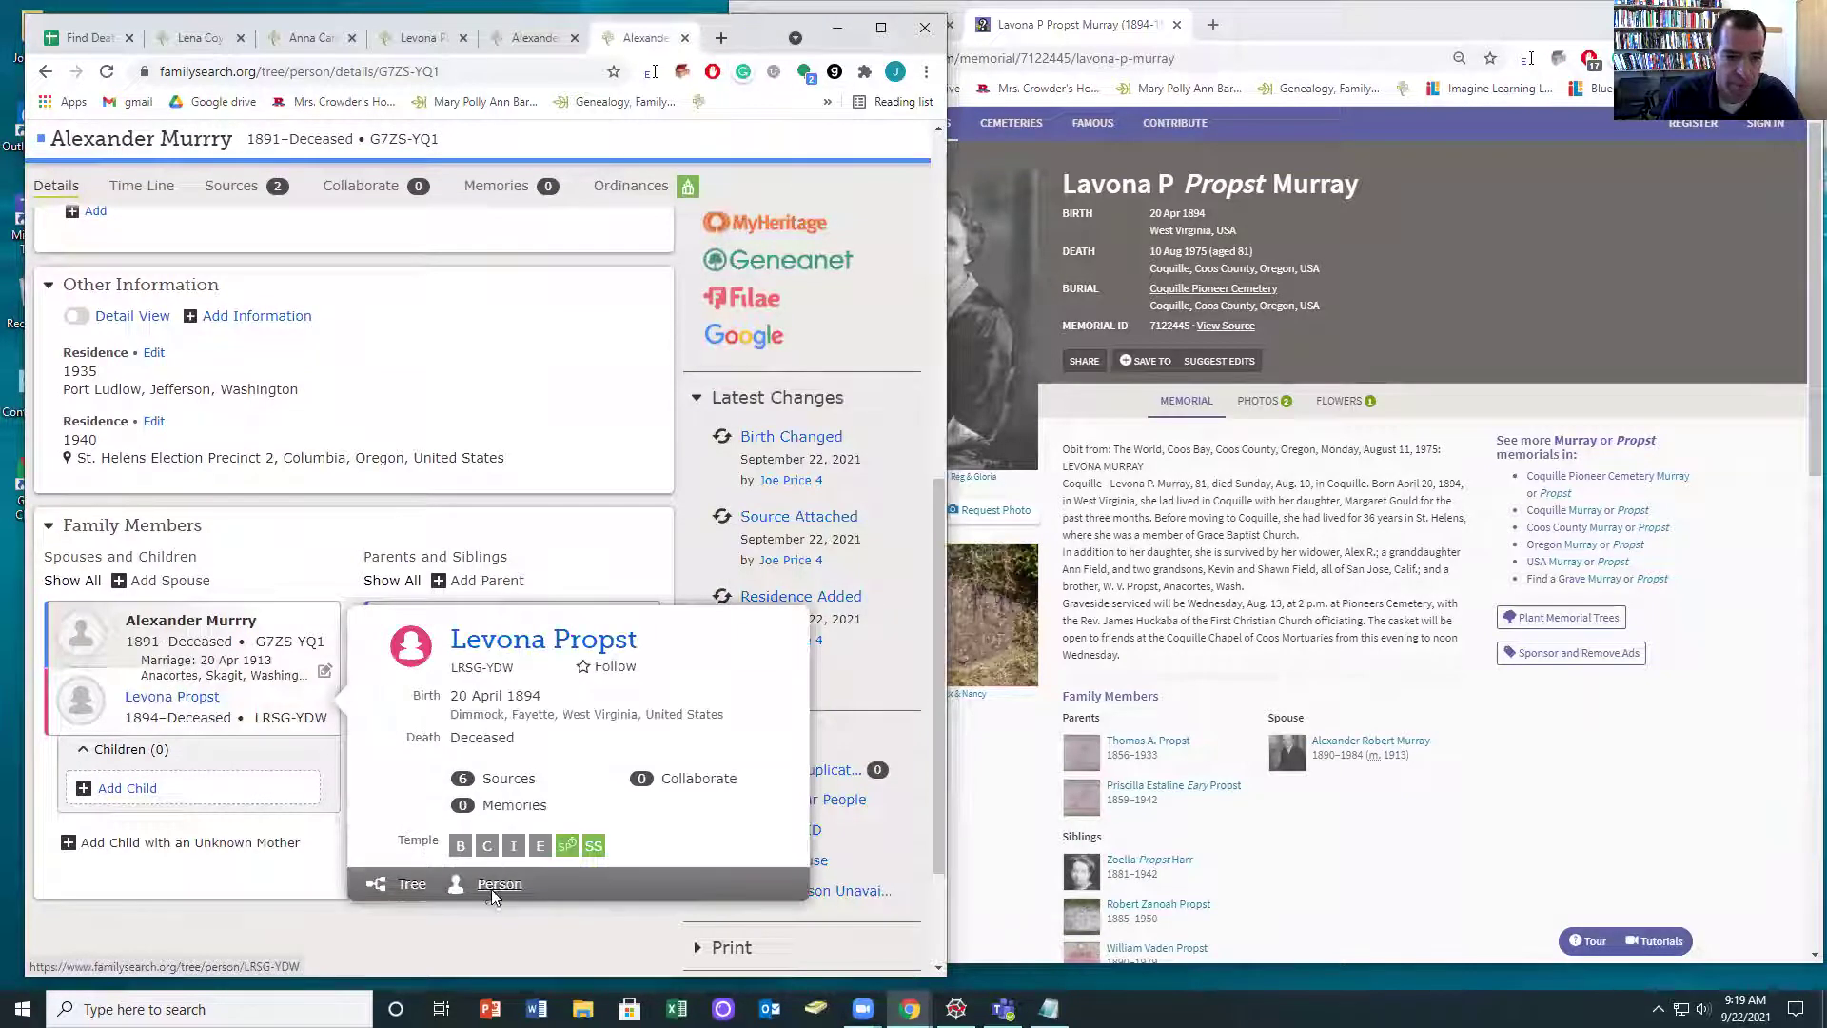
left_click(491, 885)
- Select and copy the 10 Aug 1975 death date on the memorial
scroll(360, 646, "down", 1)
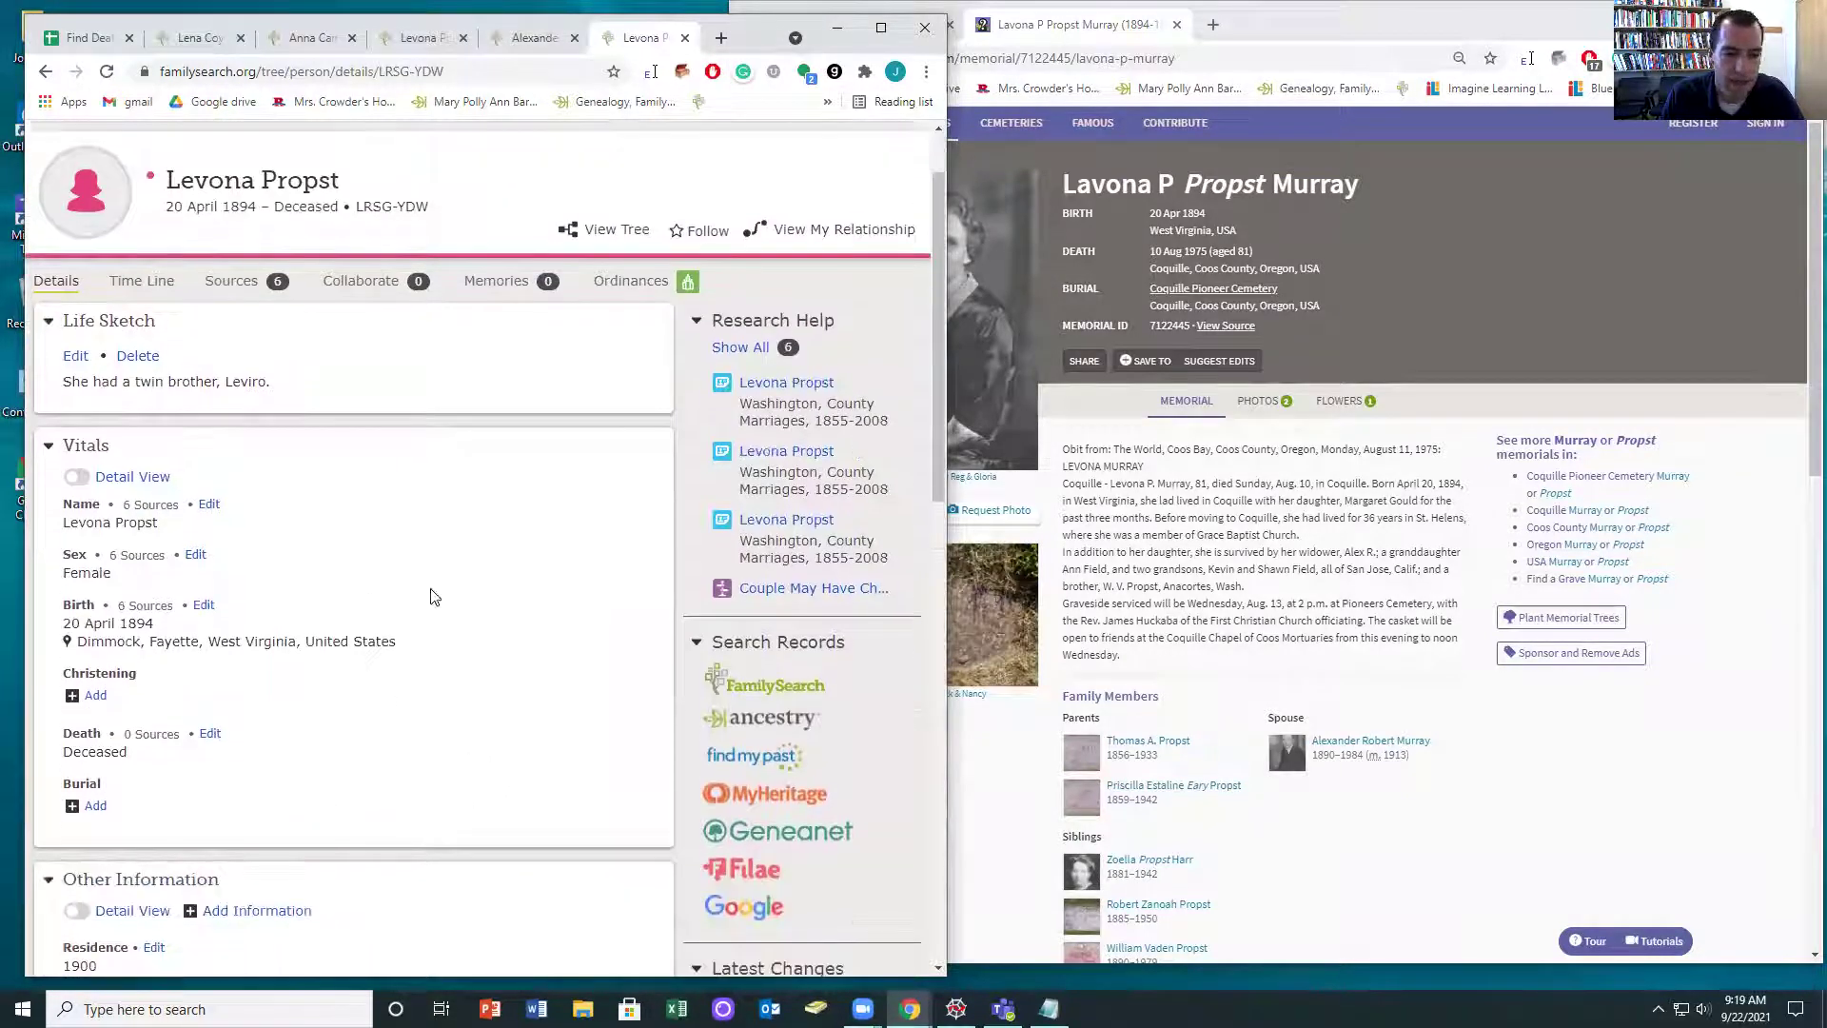
left_click_drag(1211, 250, 1149, 252)
key("ctrl+c")
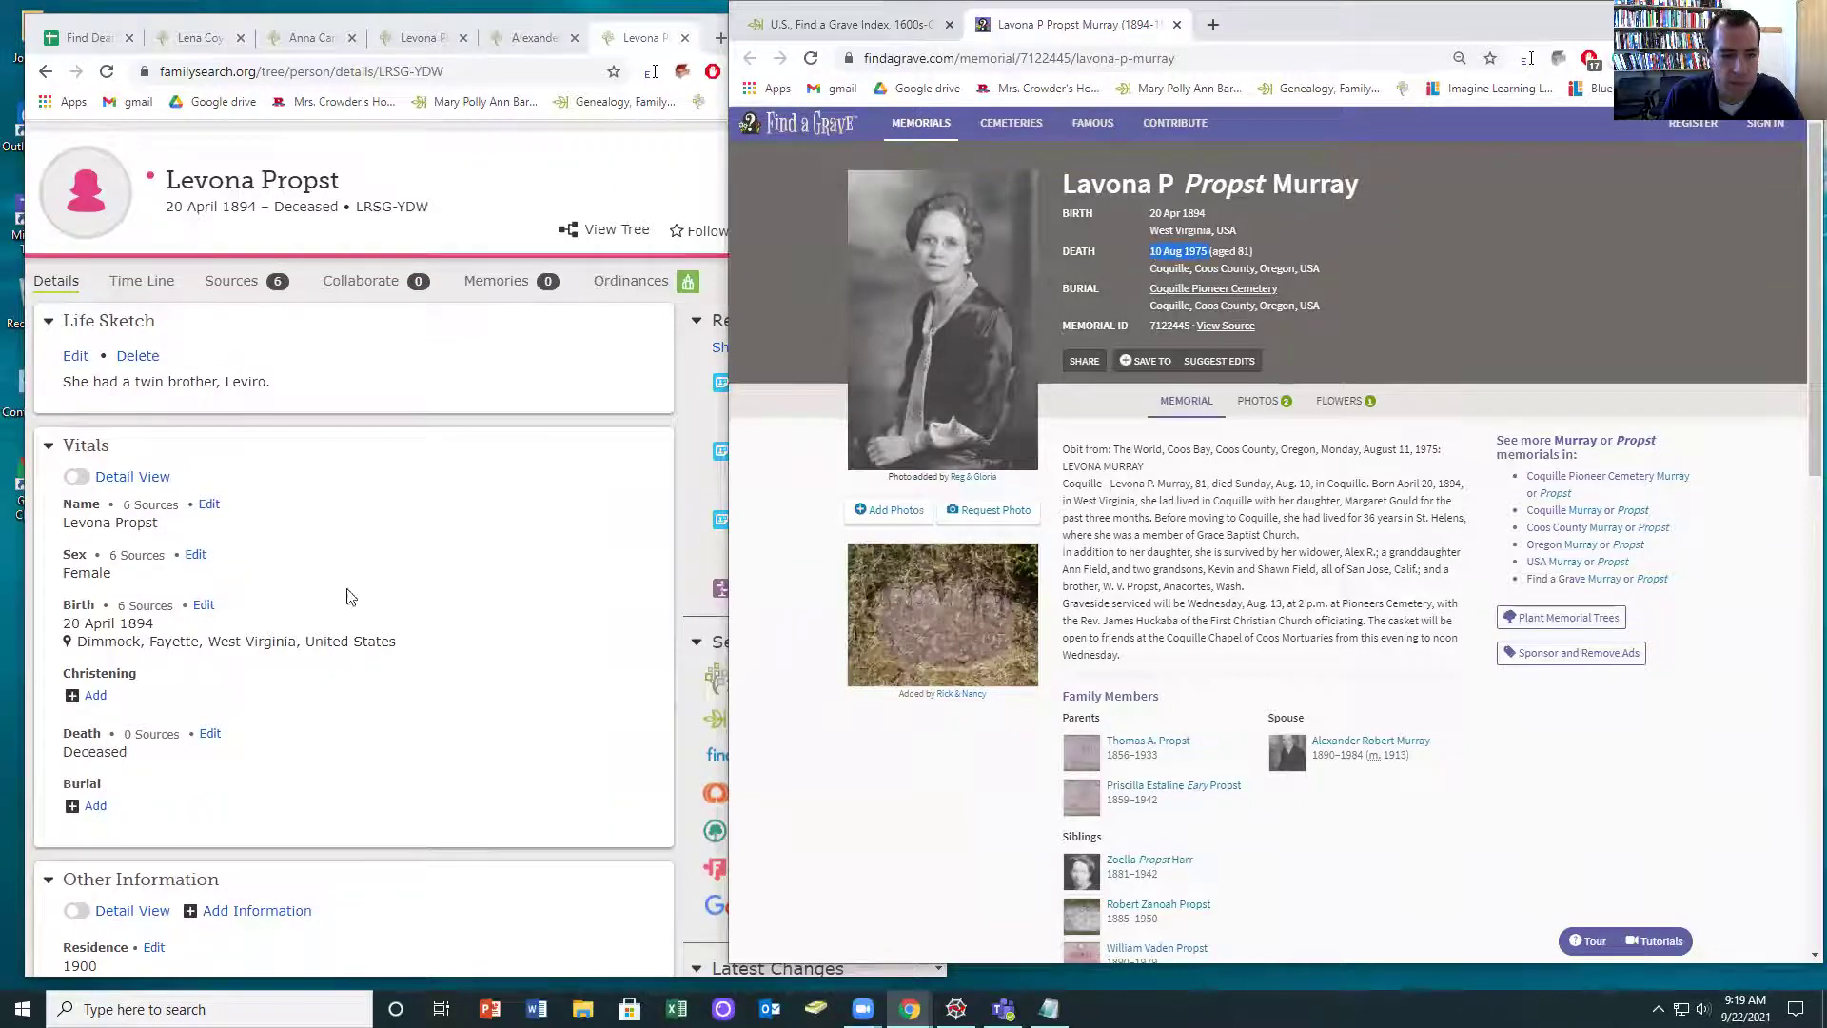
scroll(350, 609, "down", 3)
scroll(360, 709, "down", 4)
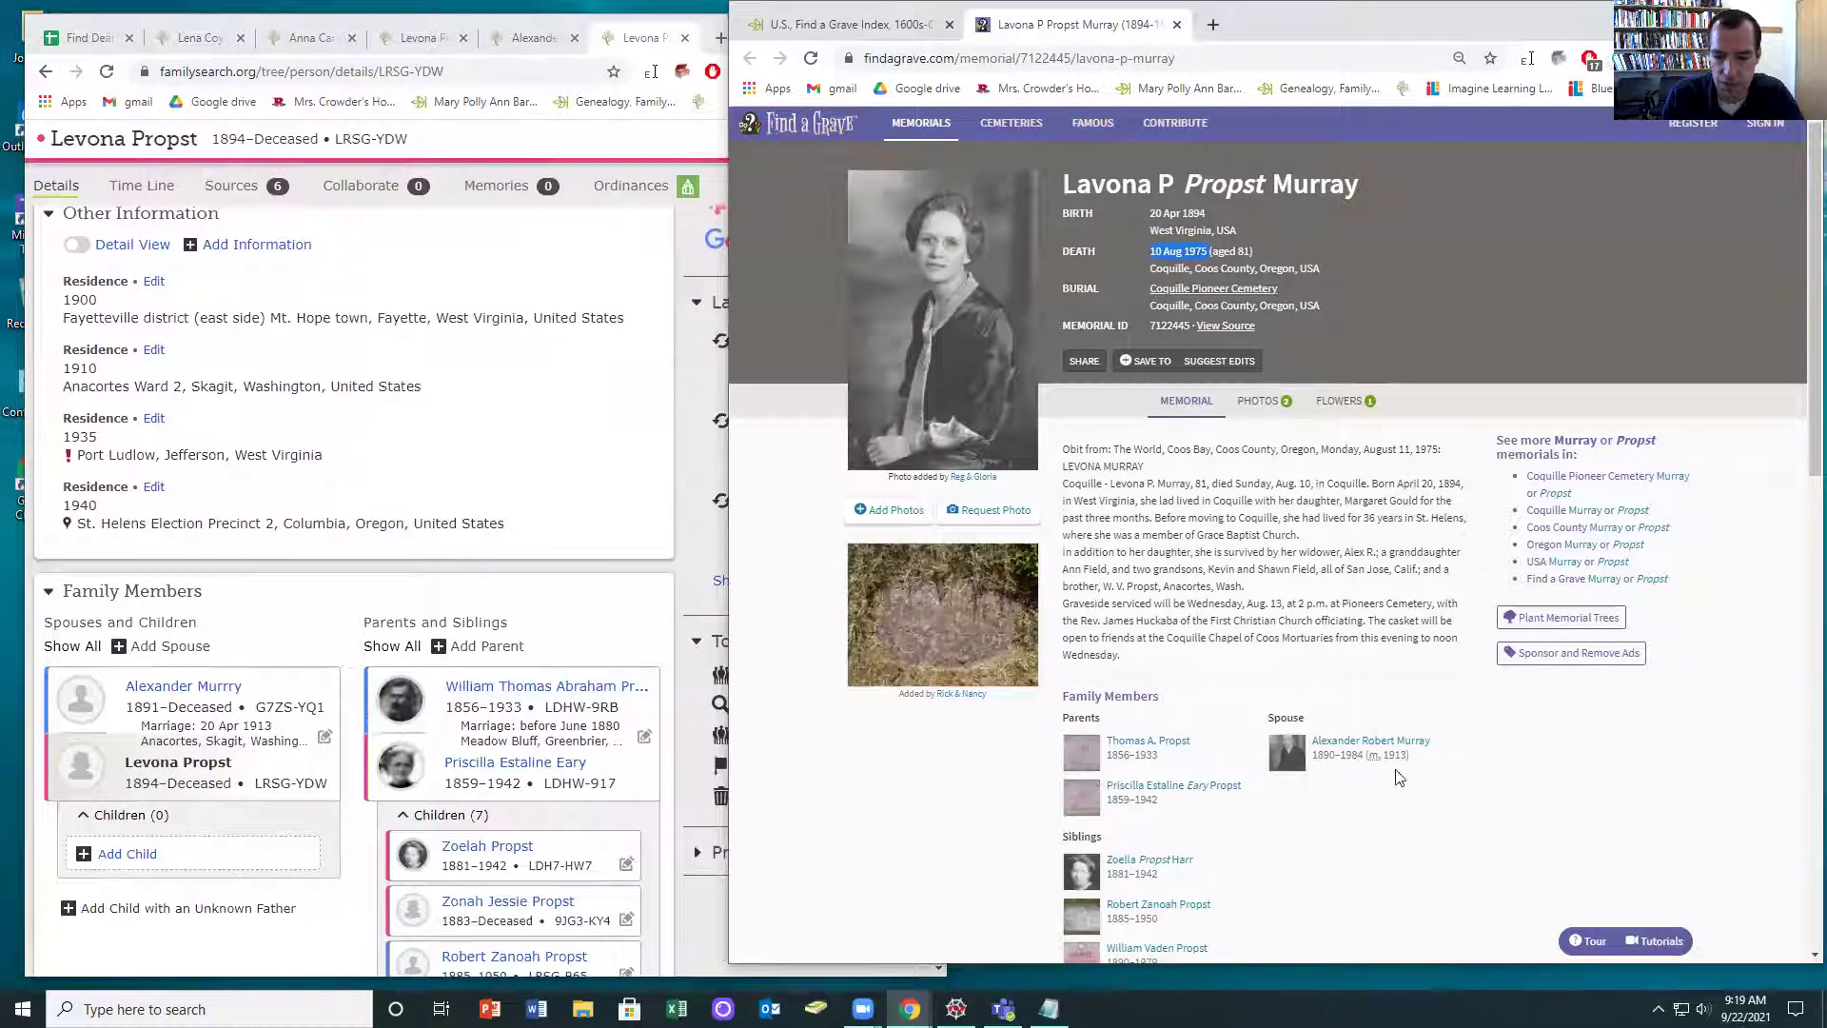
scroll(1250, 804, "down", 1)
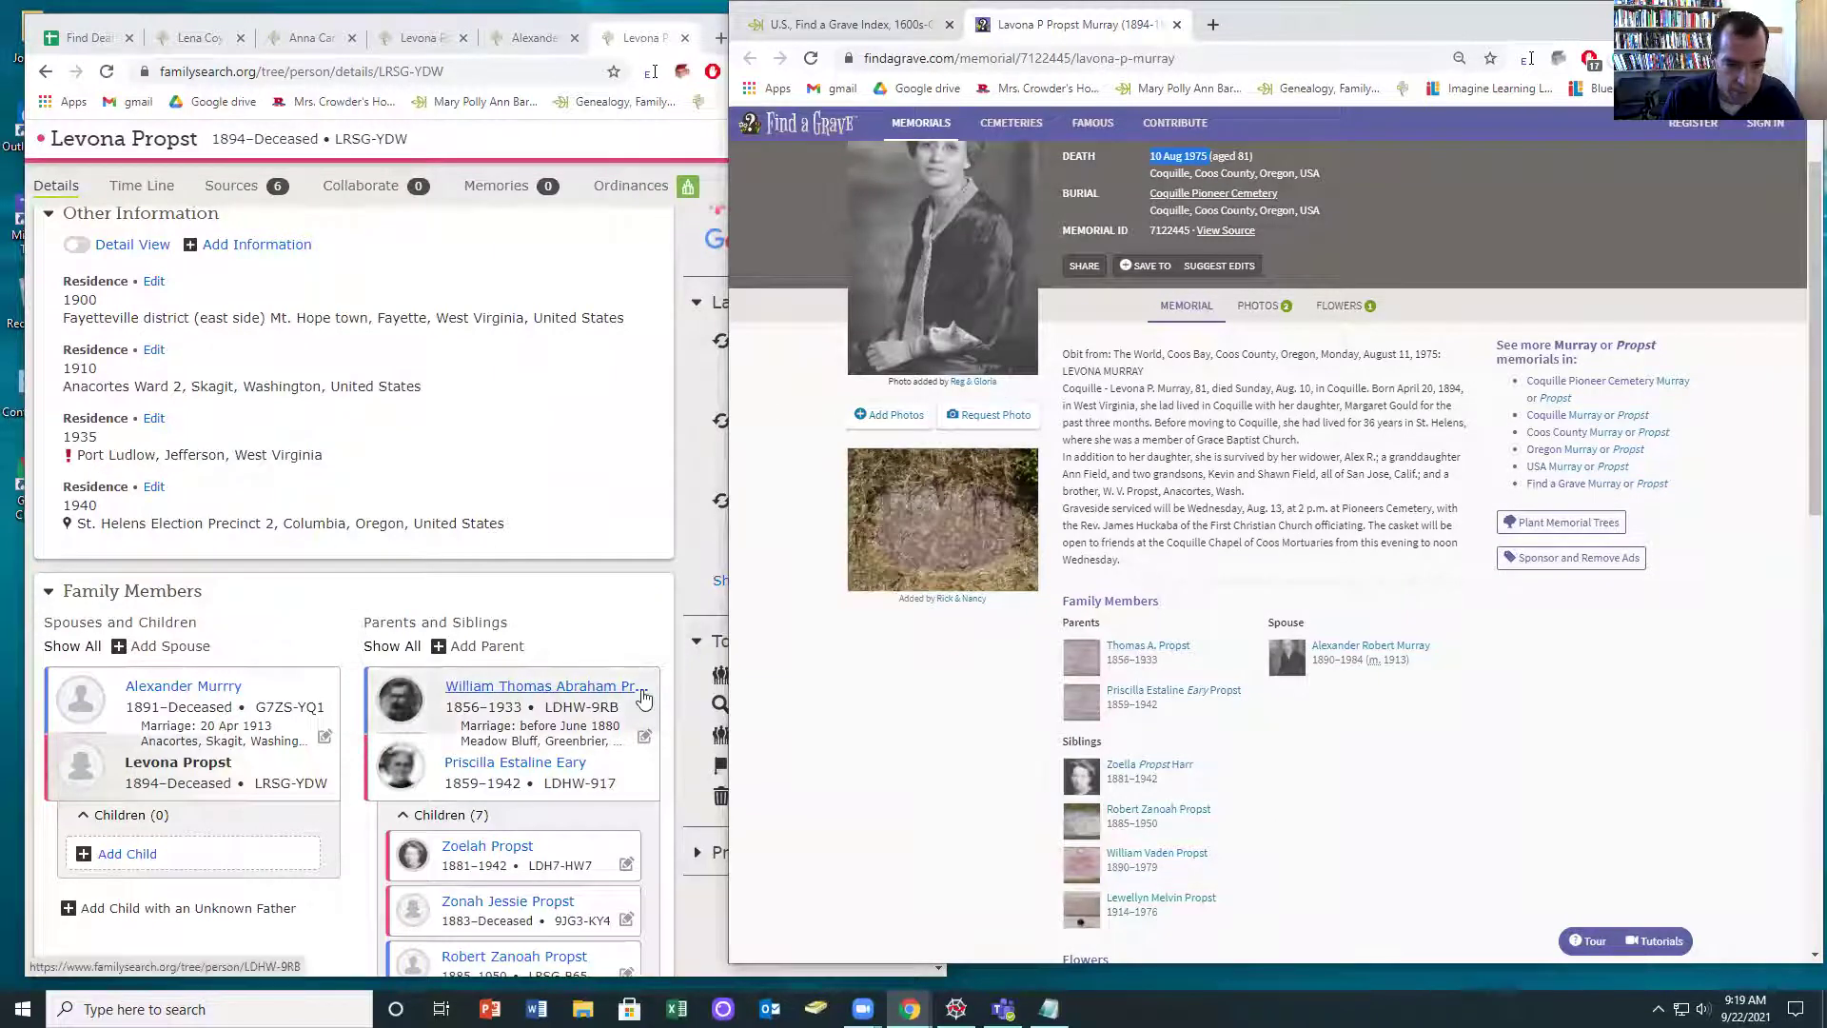
- Record Levona's death as 10 August 1975 in Coquille, Coos, Oregon, United States
scroll(560, 649, "up", 2)
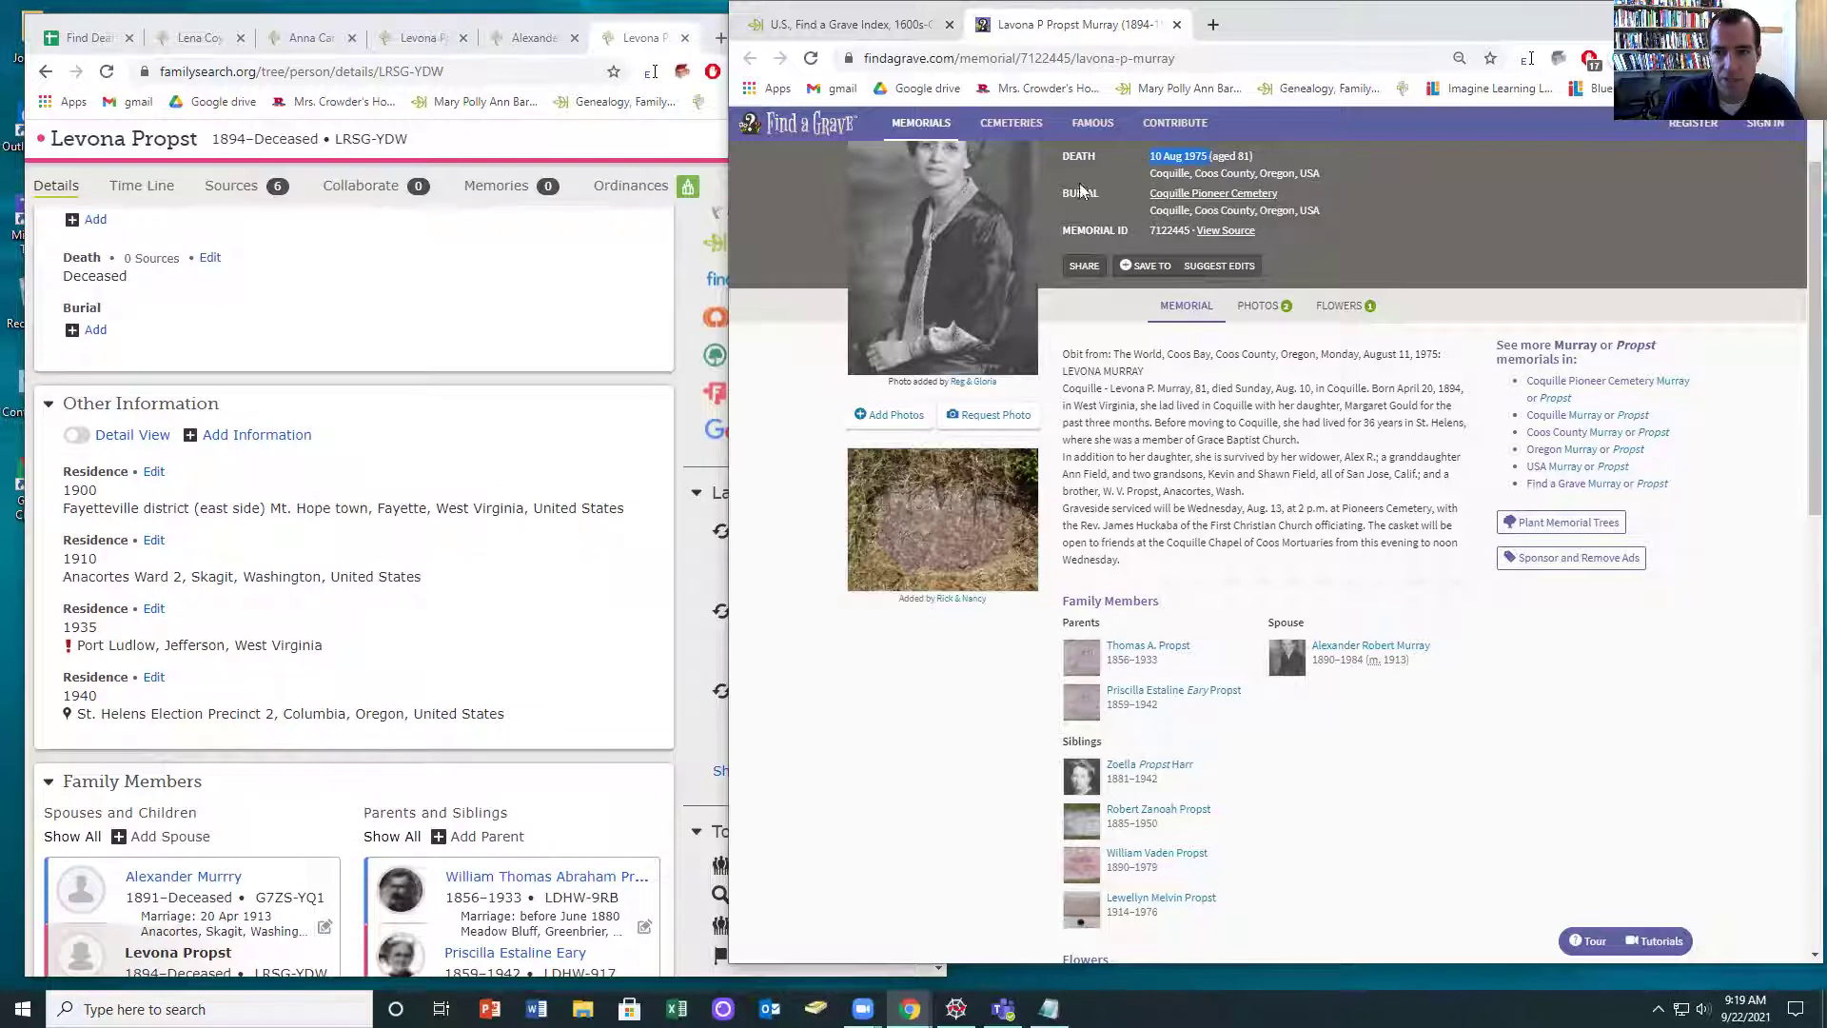
scroll(254, 461, "up", 3)
left_click(211, 534)
left_click(166, 462)
key("ctrl+v")
left_click(142, 550)
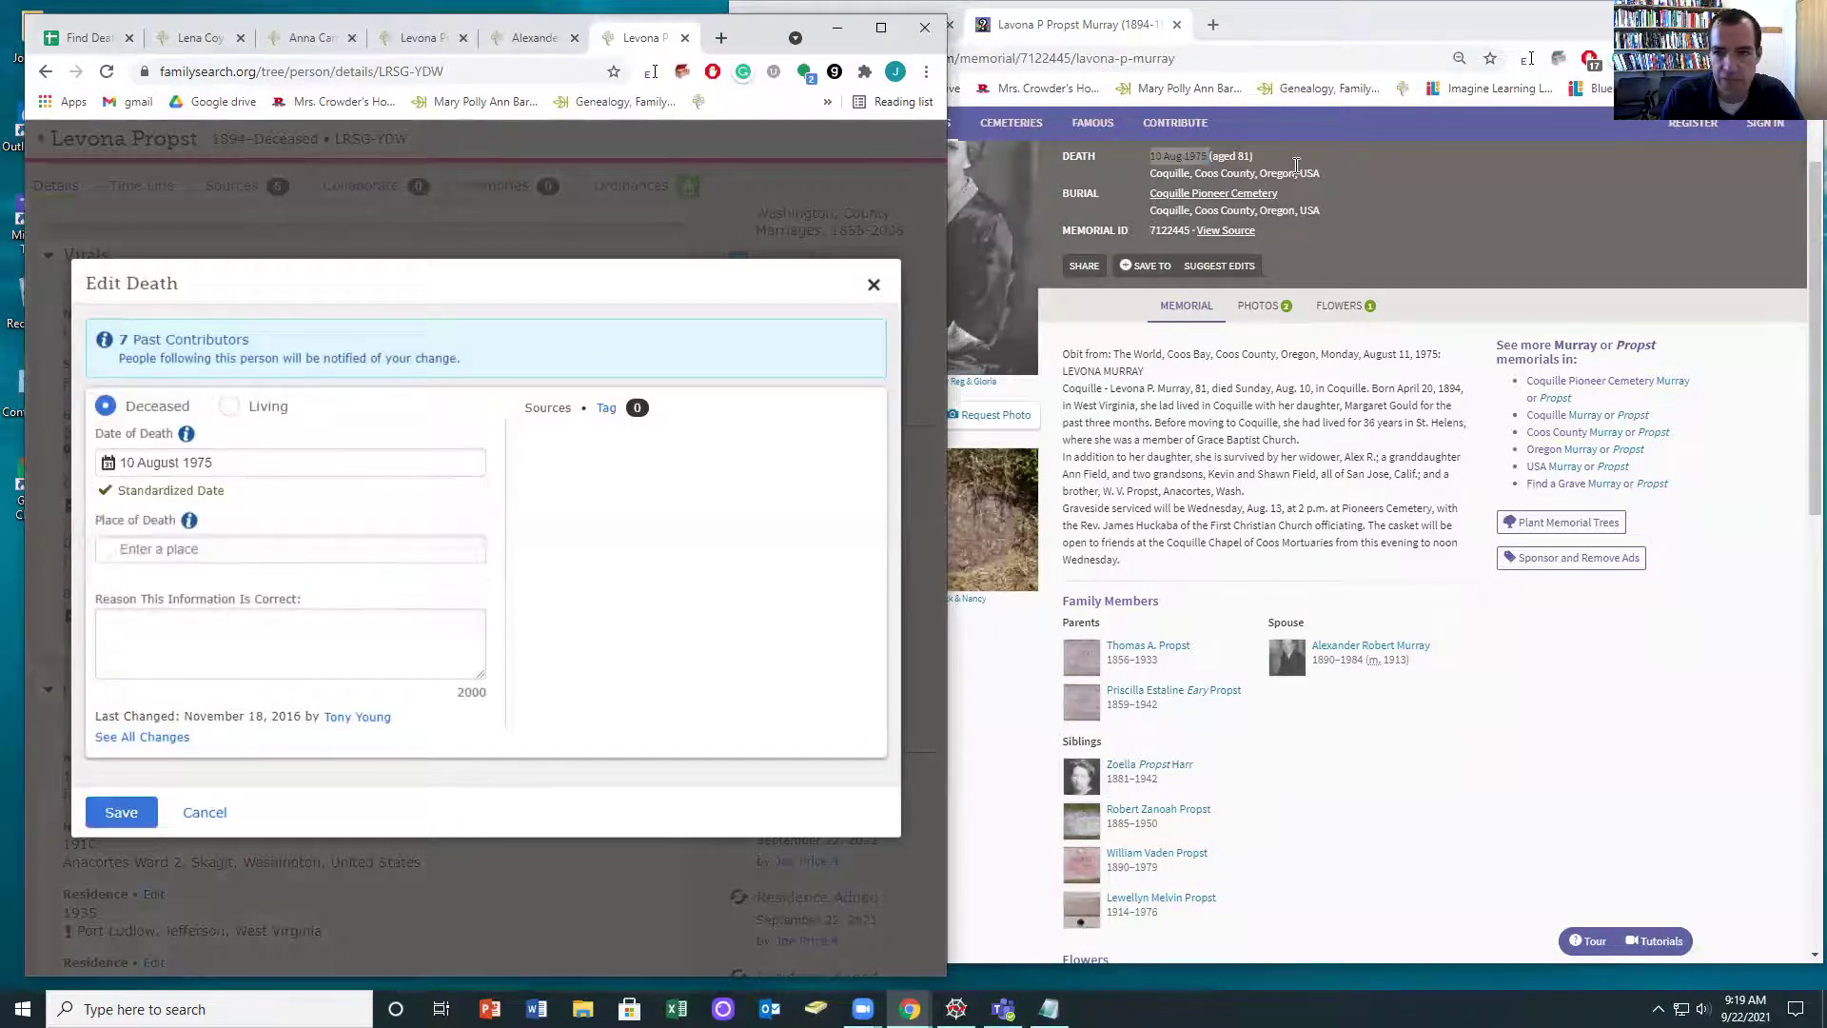
double_click(1285, 172)
left_click(176, 554)
type("Coquille, Coos County, Oregon, USA")
left_click(164, 630)
left_click(111, 813)
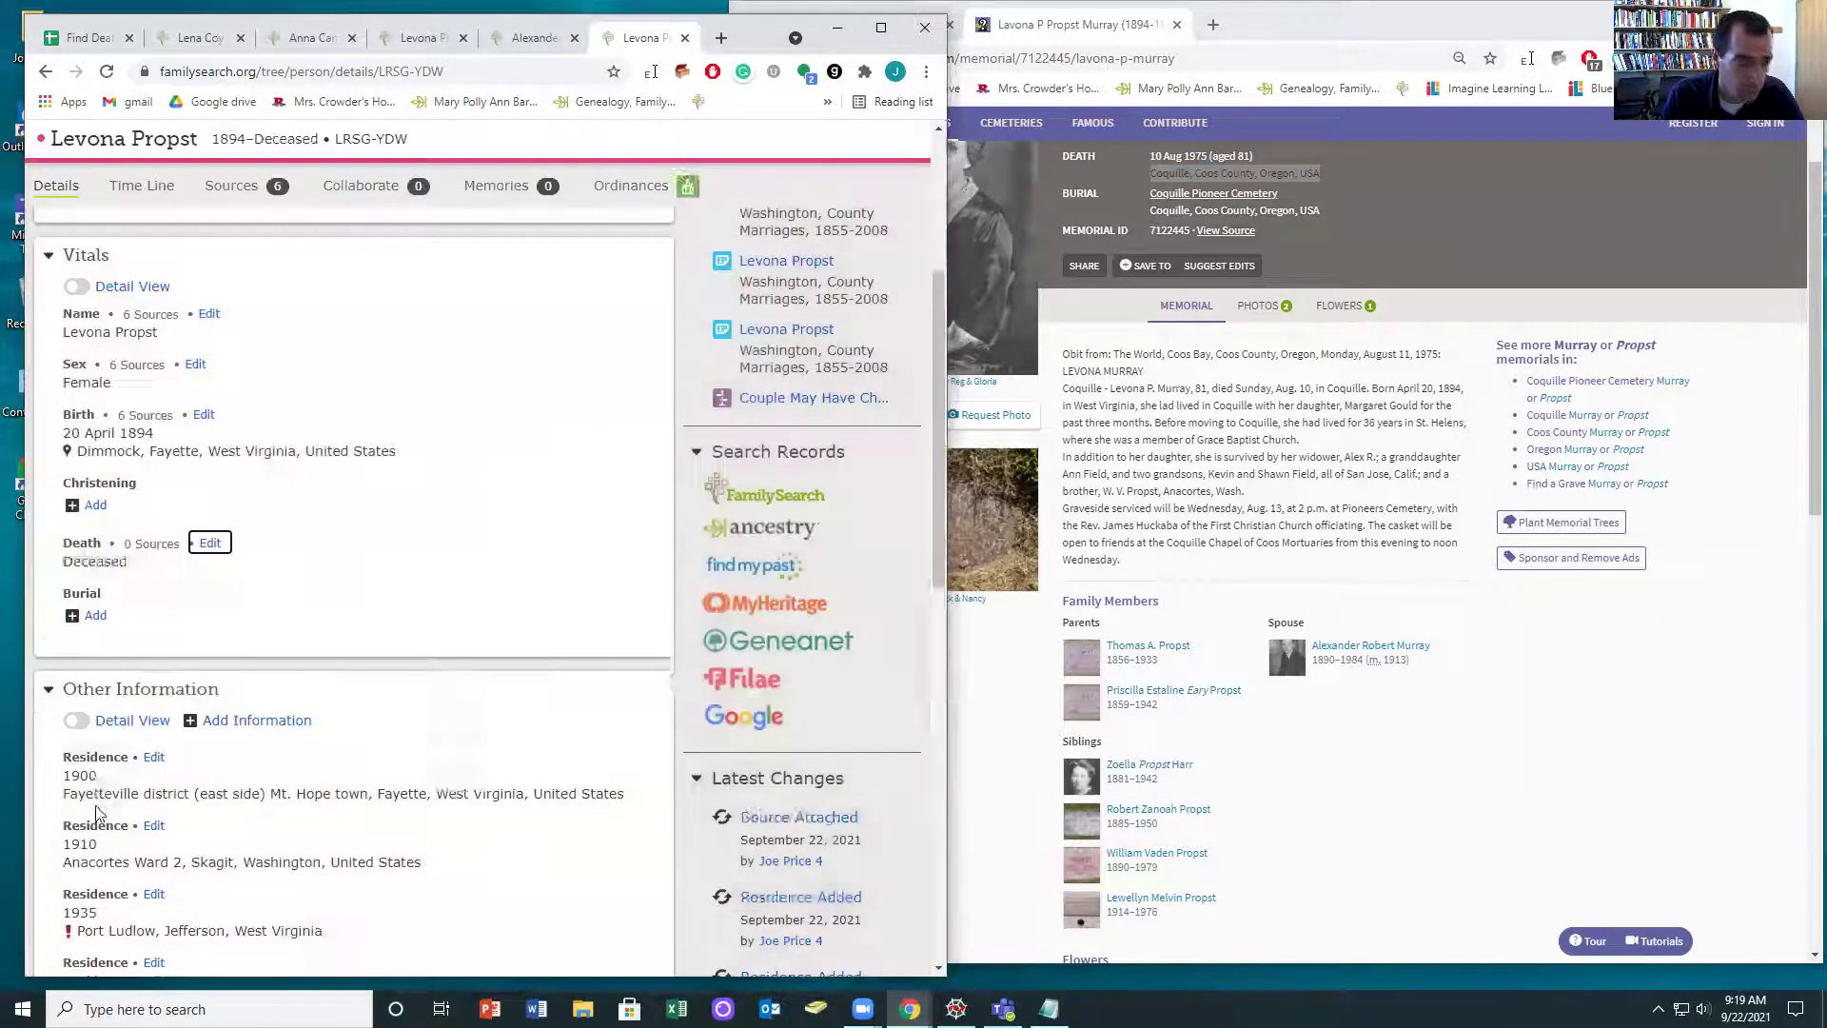
scroll(324, 694, "up", 3)
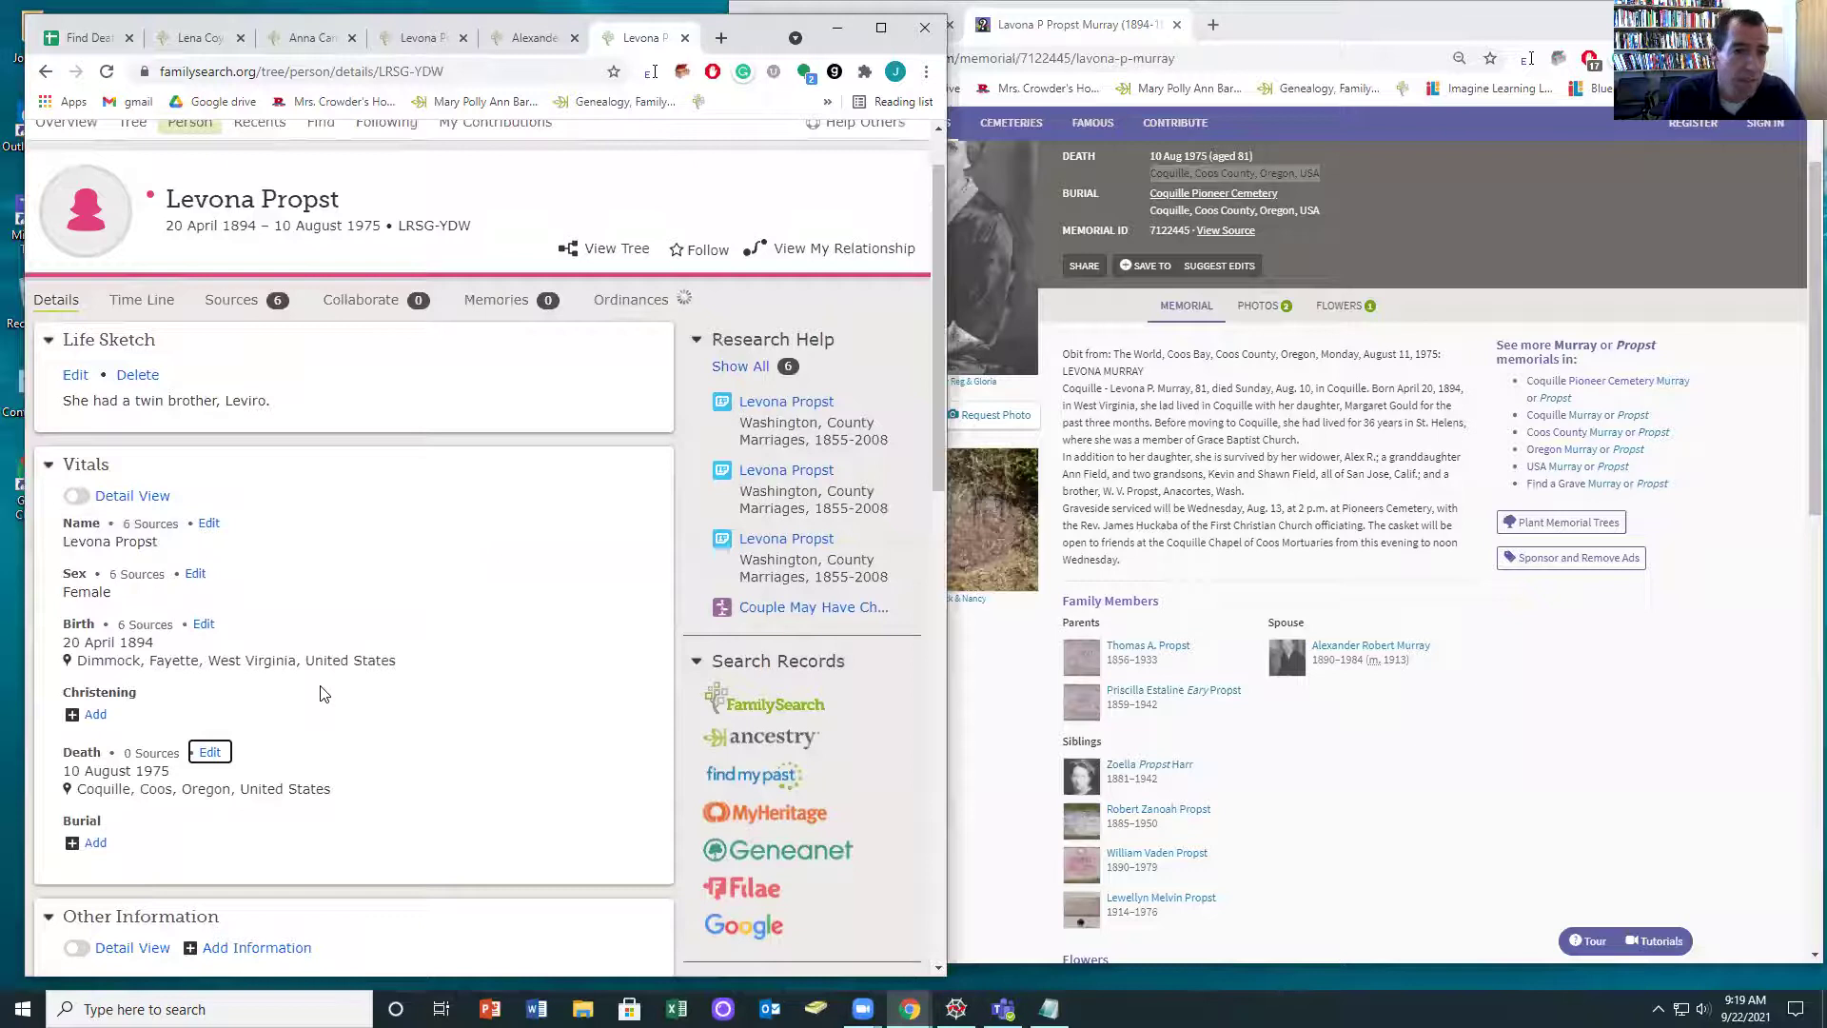
scroll(918, 583, "up", 2)
scroll(1274, 412, "up", 2)
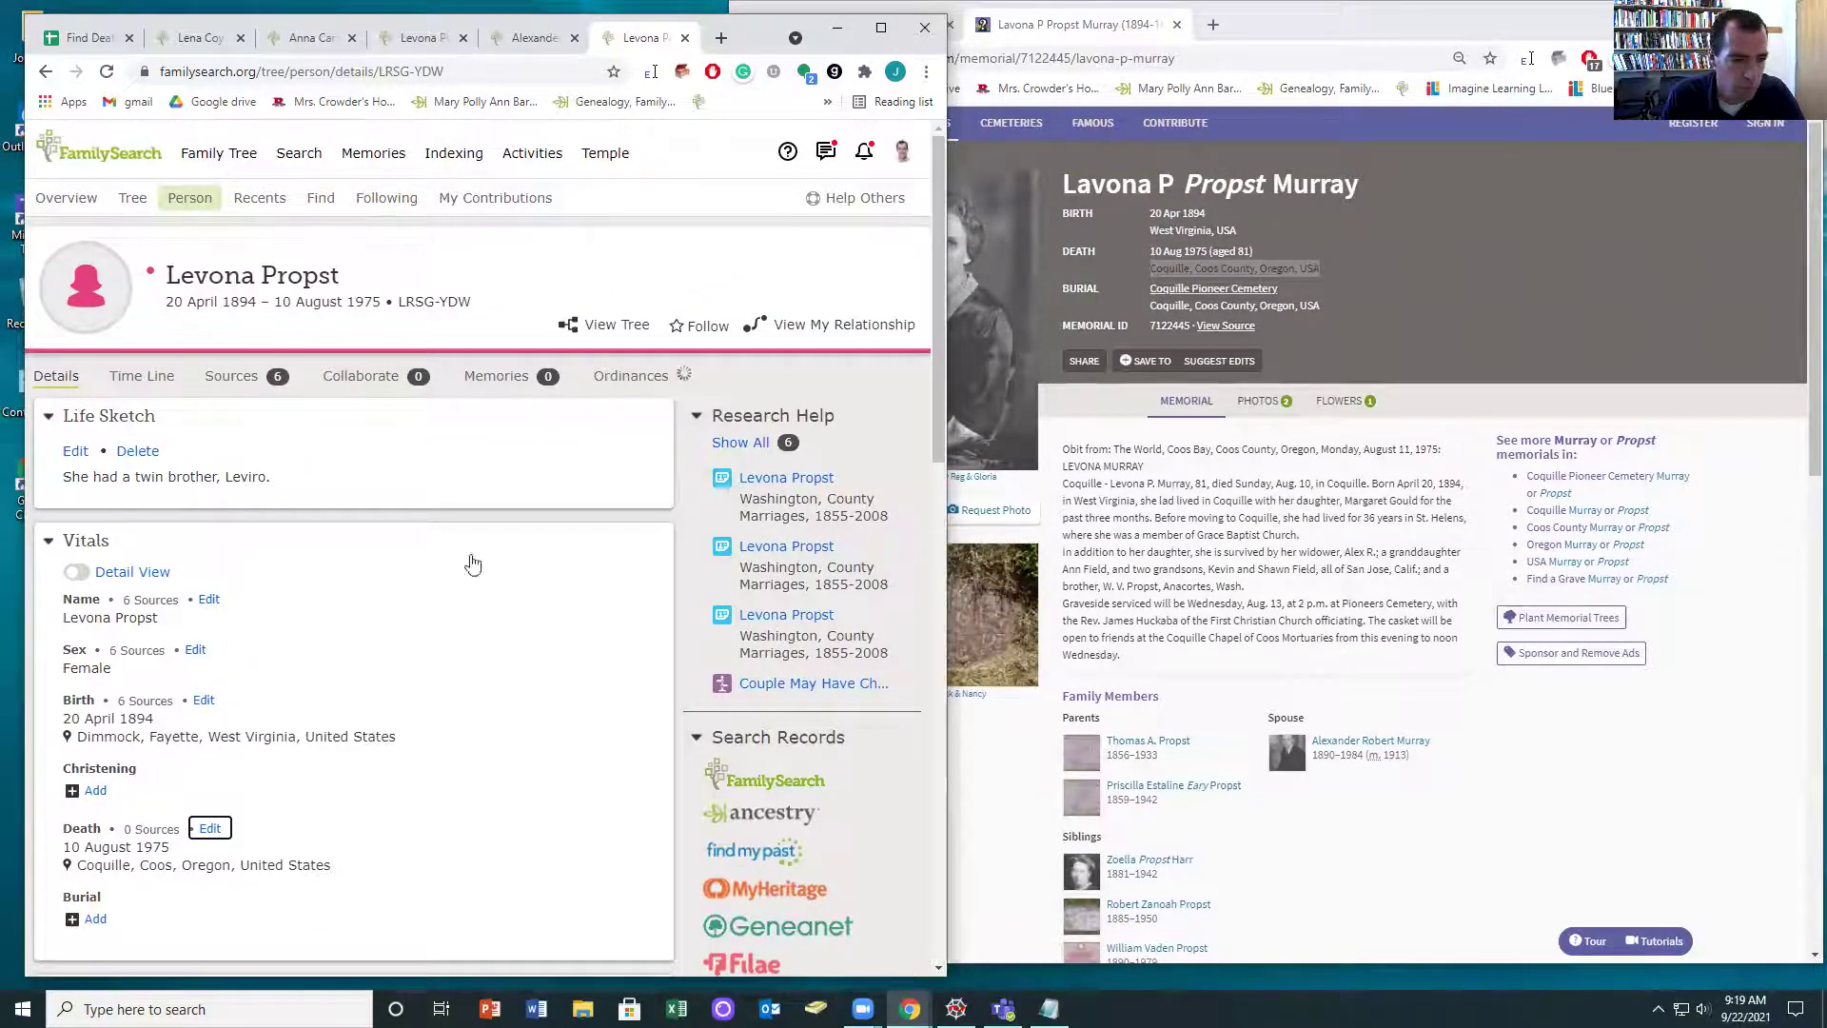
left_click(207, 601)
left_click(228, 457)
type("P")
left_click(121, 833)
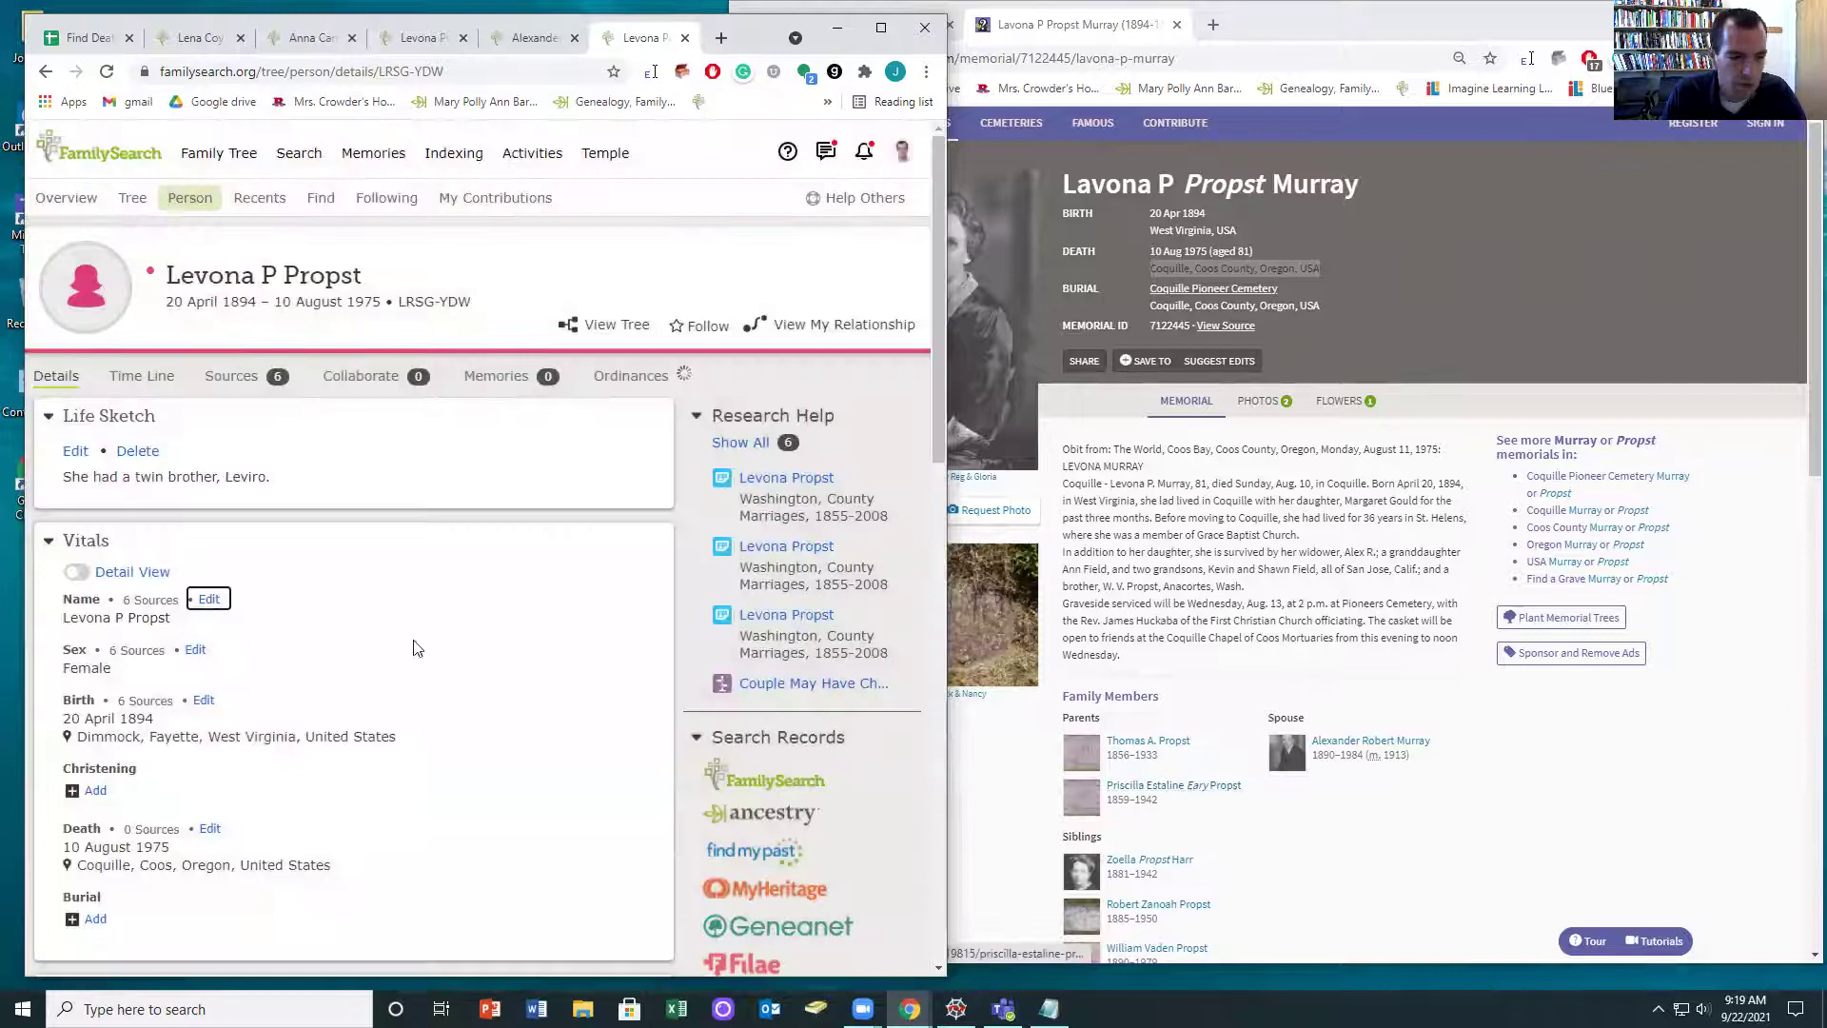
left_click(208, 598)
left_click(228, 455)
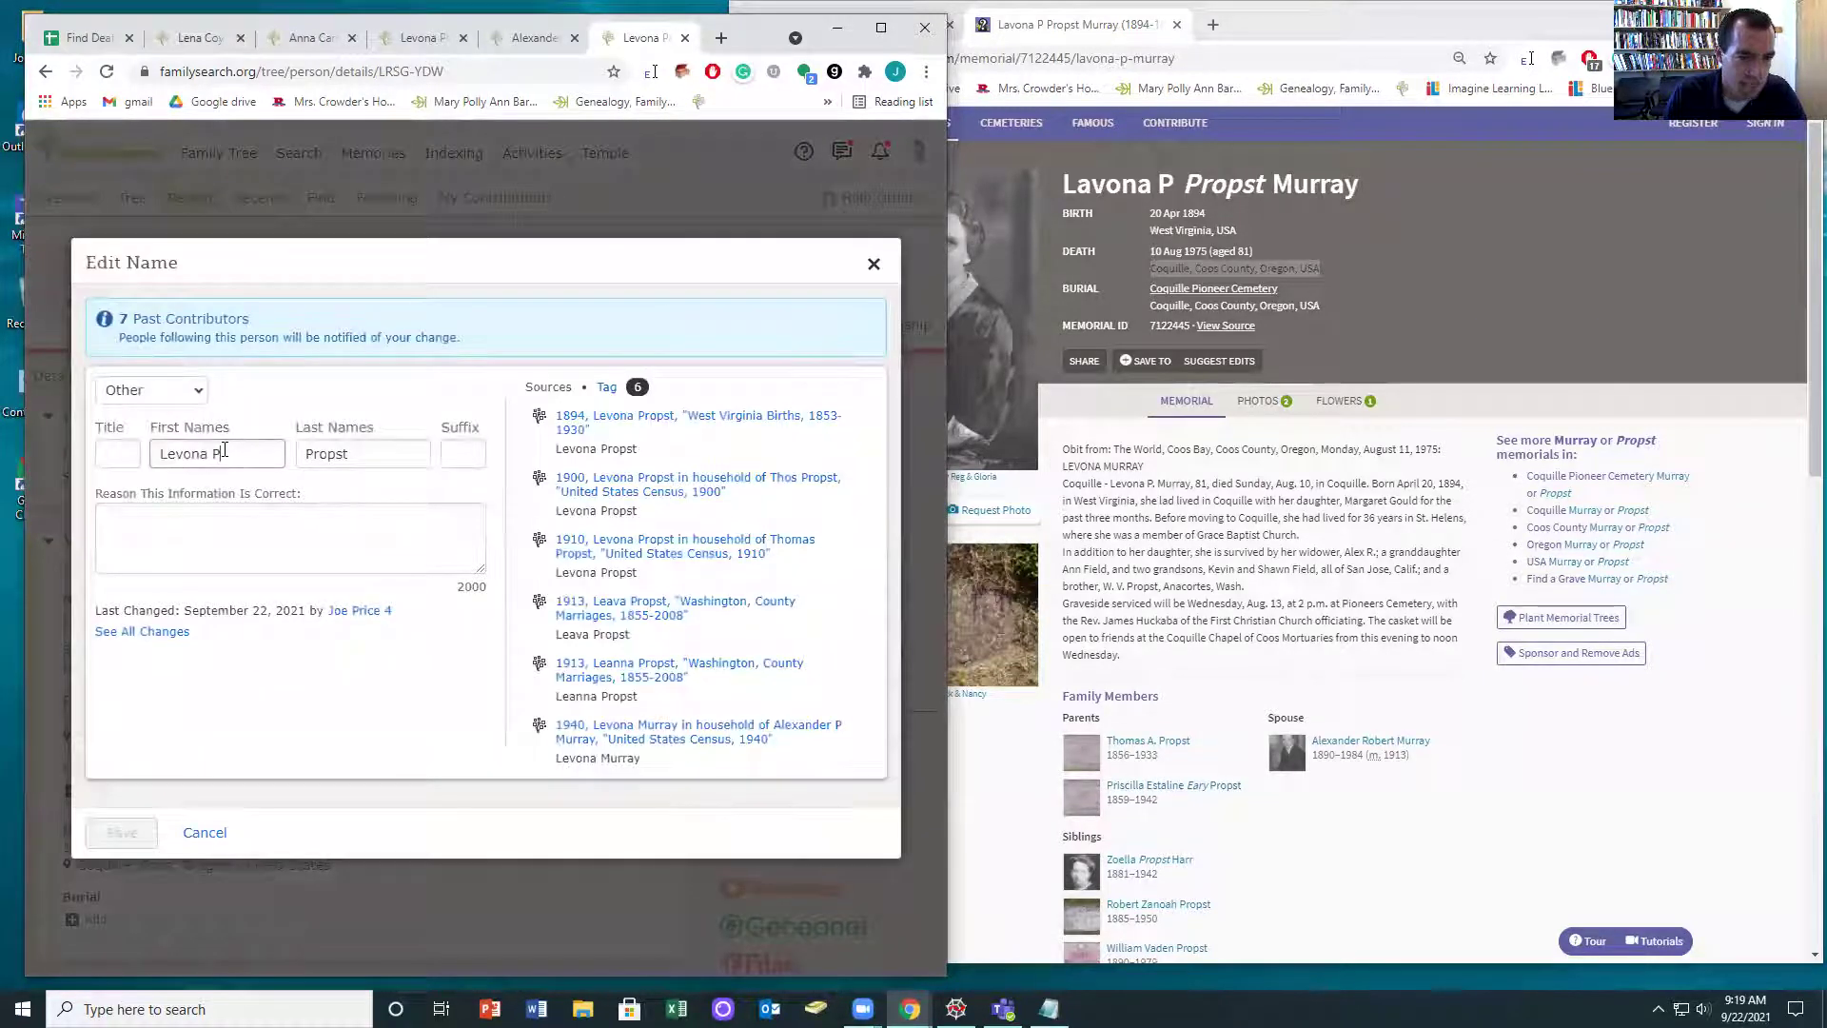
key("BackSpace")
key("BackSpace")
left_click(121, 833)
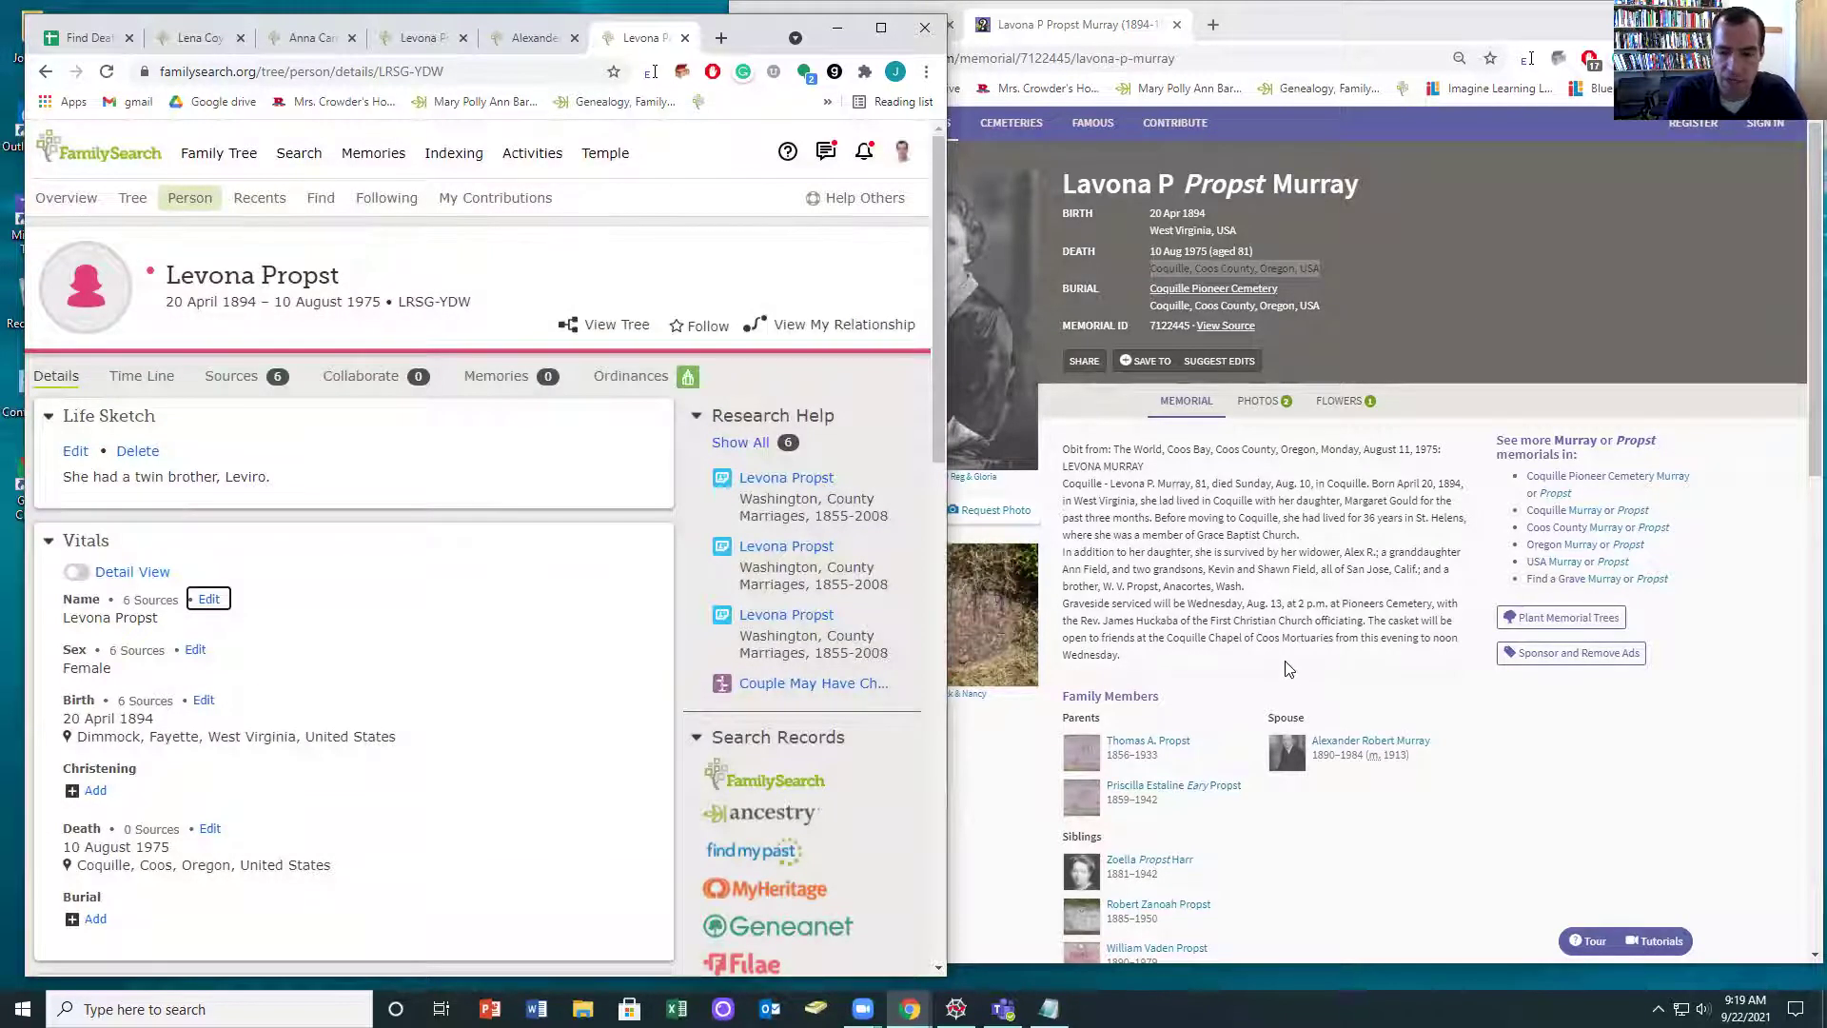
- Review Levona's updated profile, lifespan 1894–1975, and close her tab
scroll(1338, 635, "down", 1)
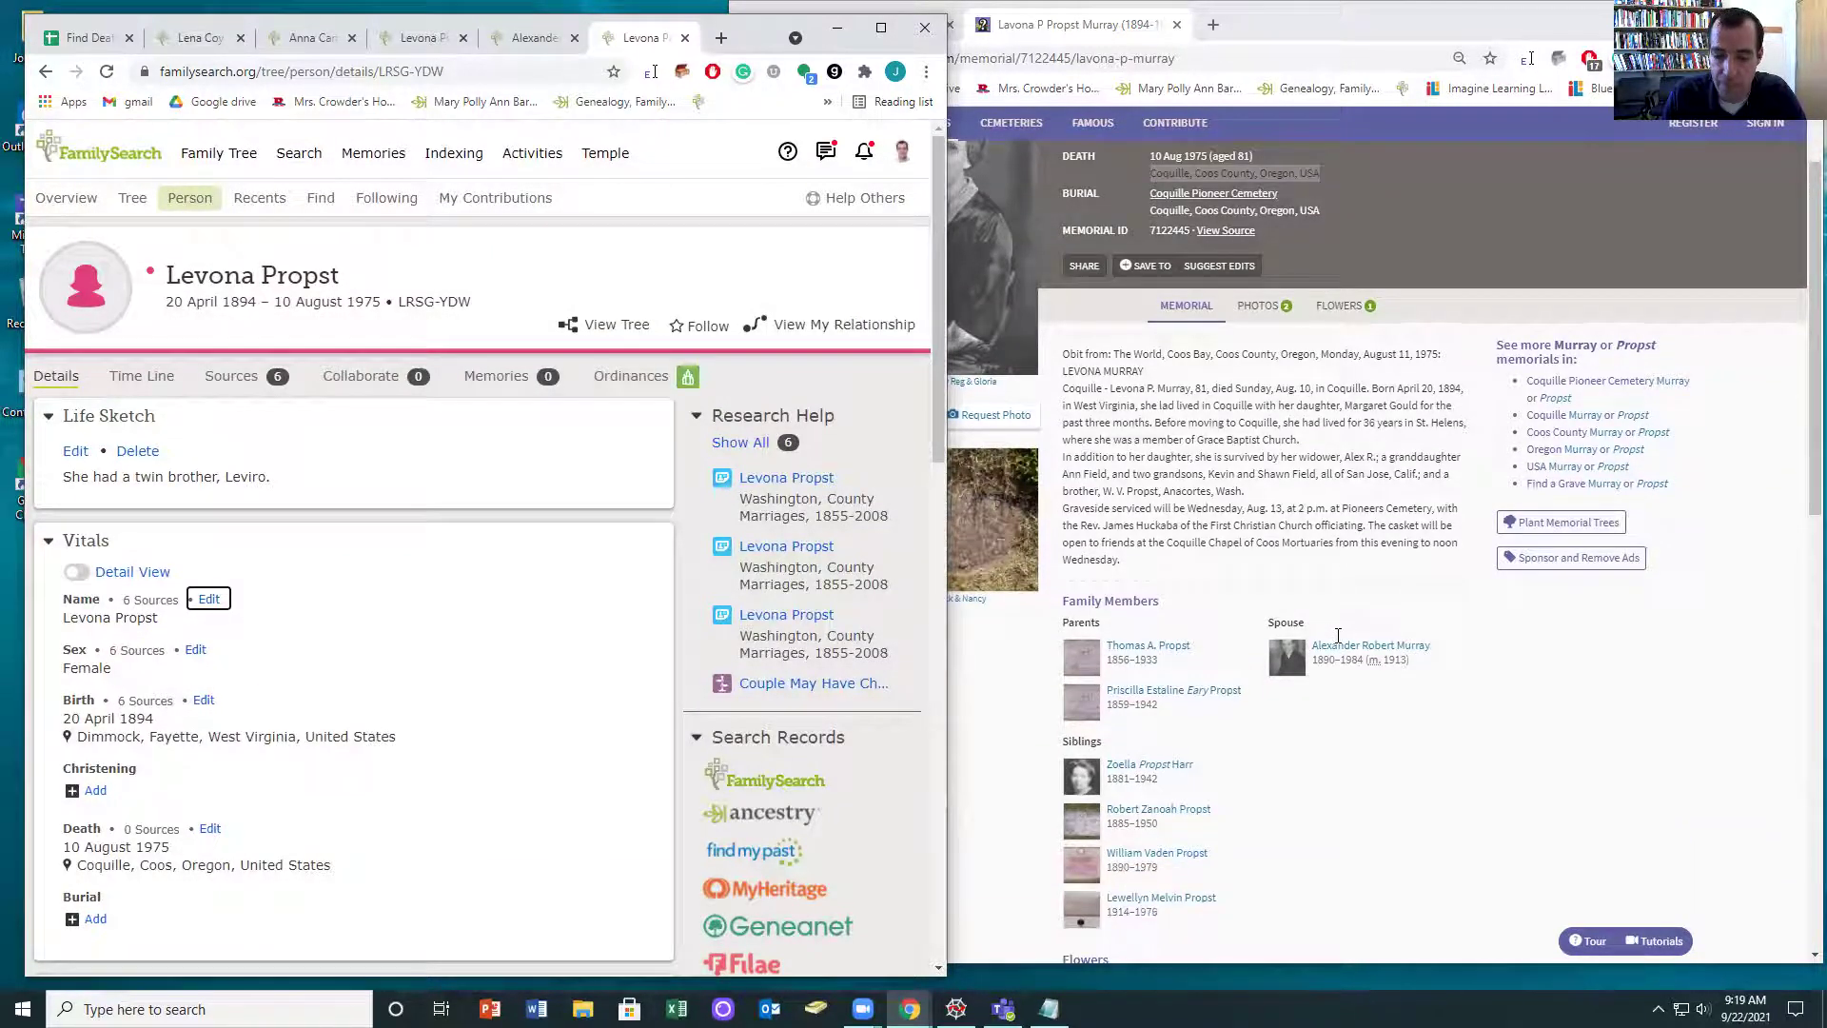
scroll(1338, 635, "down", 2)
scroll(409, 694, "down", 10)
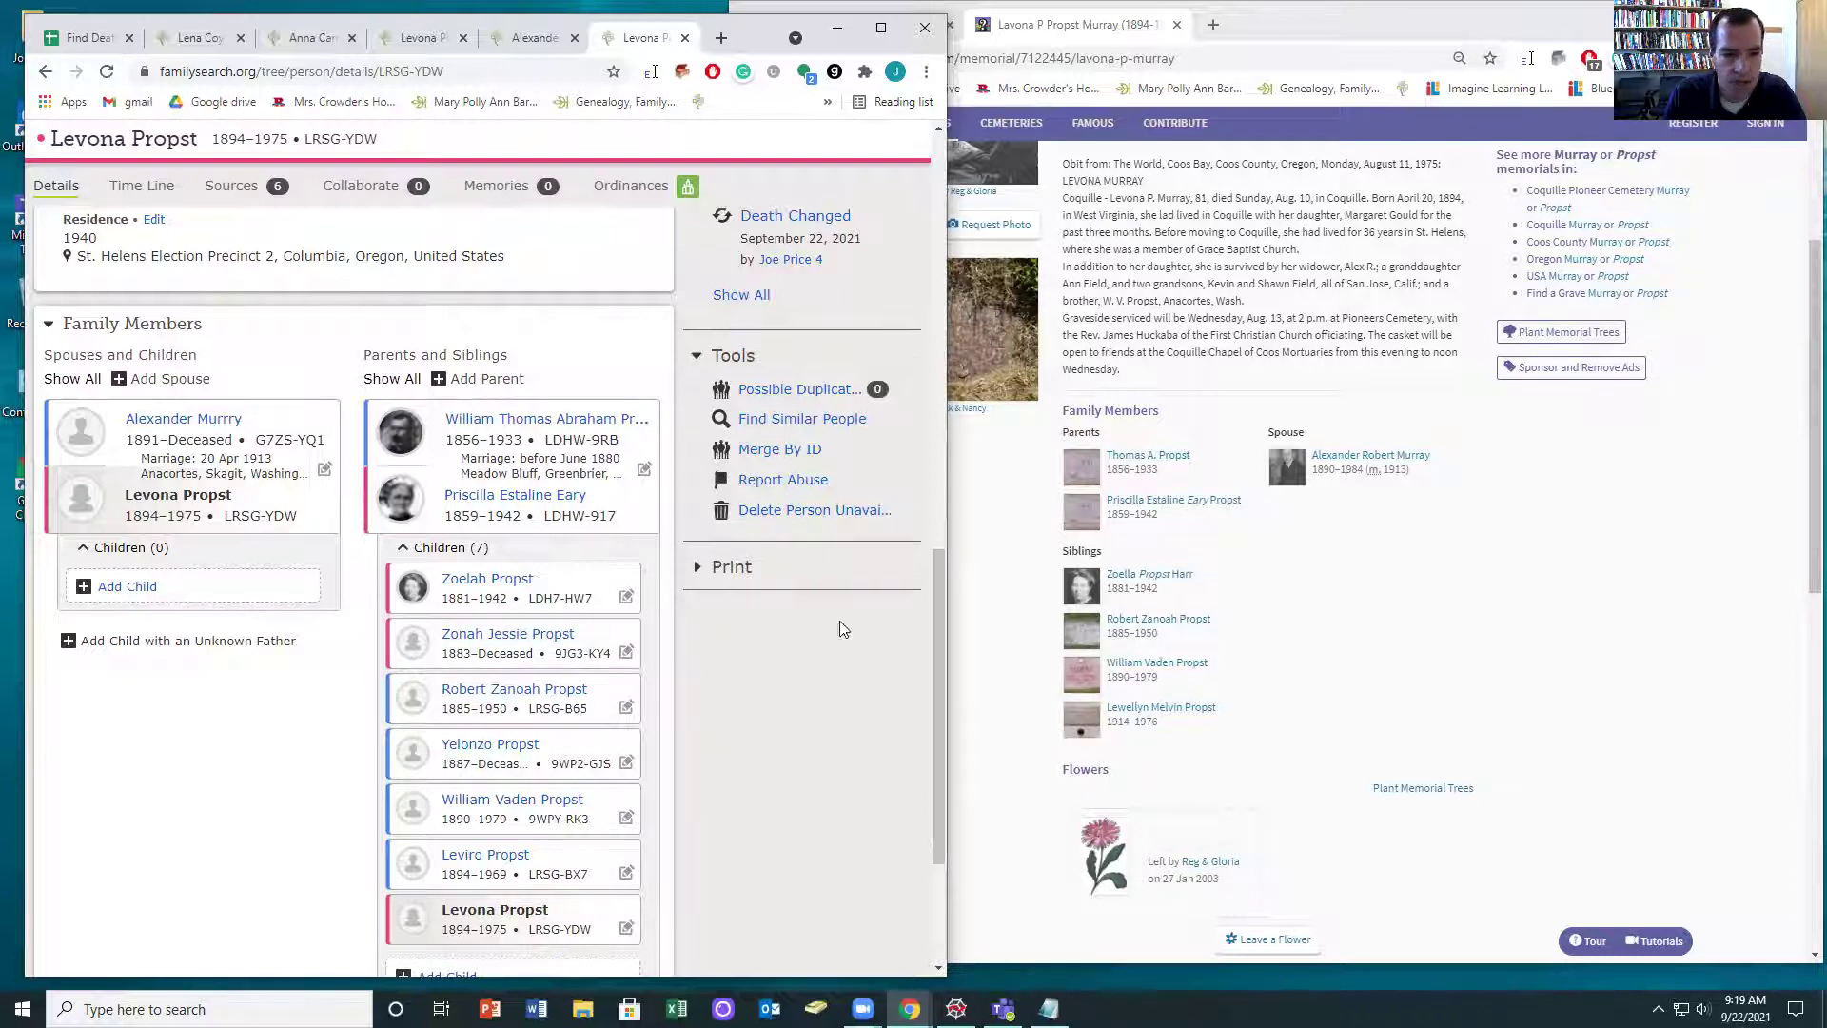
scroll(841, 629, "up", 5)
left_click(685, 38)
left_click(574, 37)
left_click(464, 38)
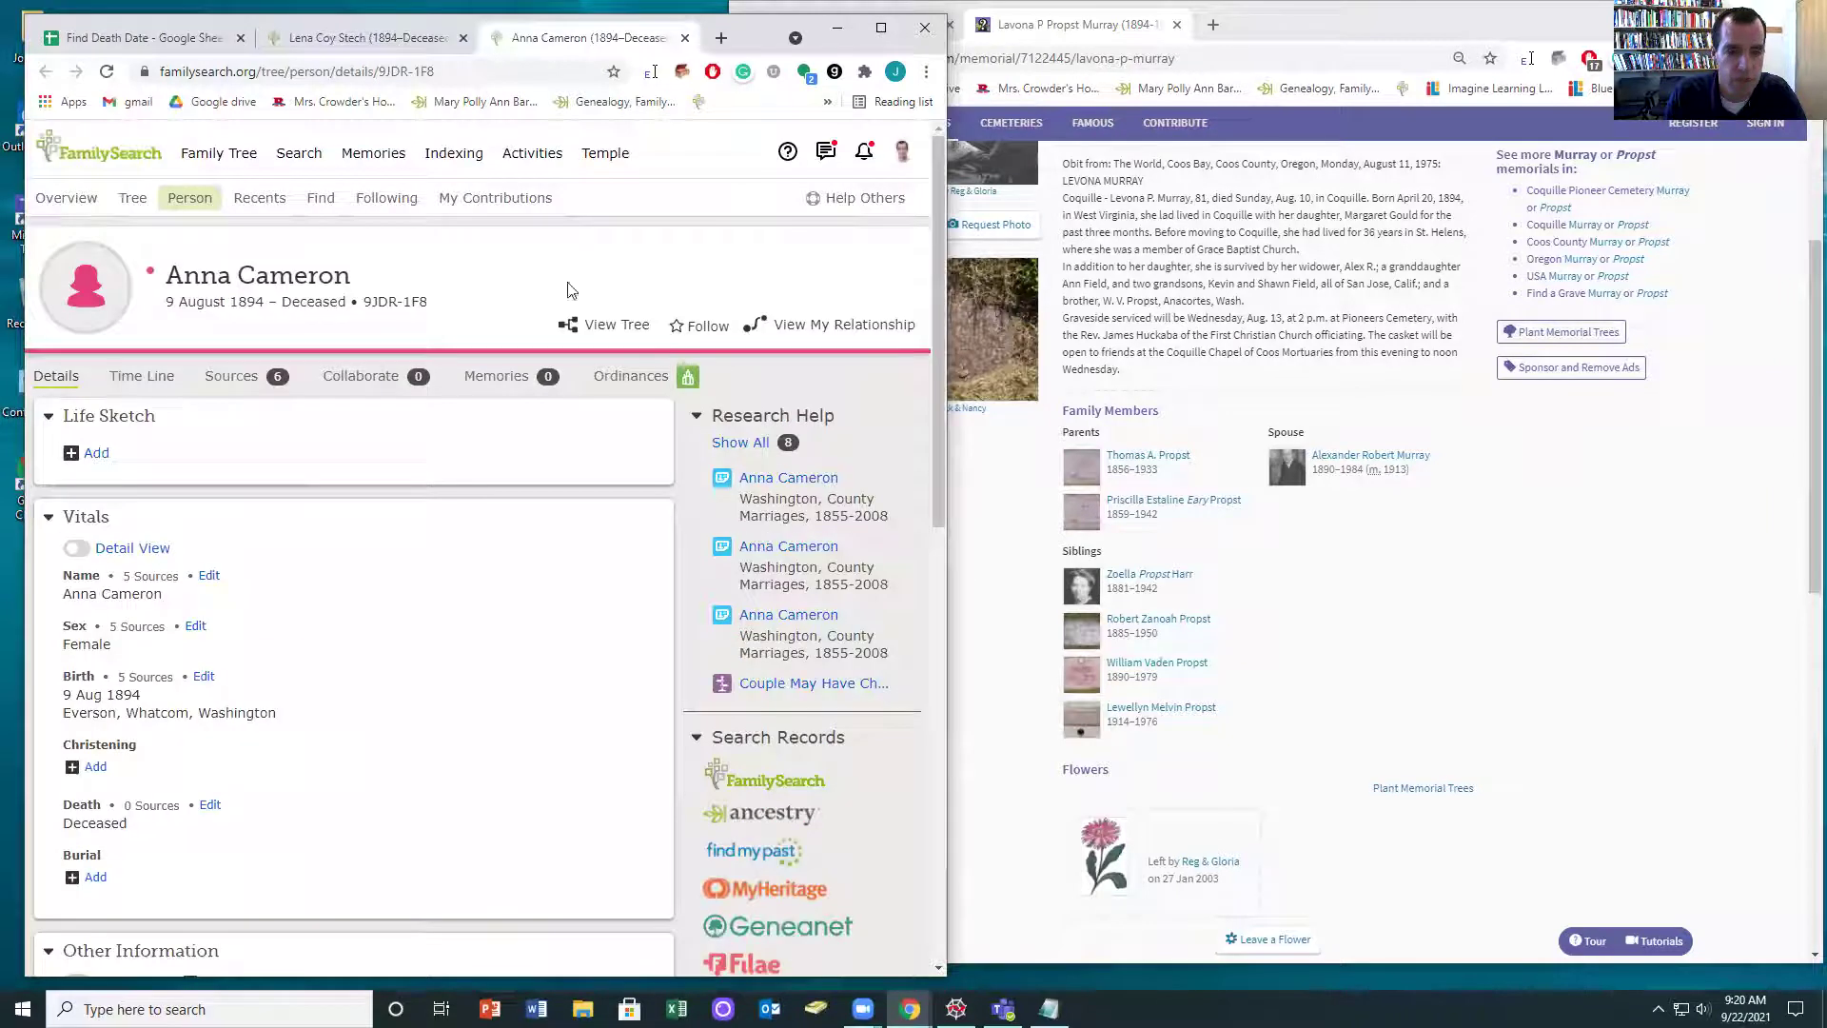
scroll(454, 685, "down", 2)
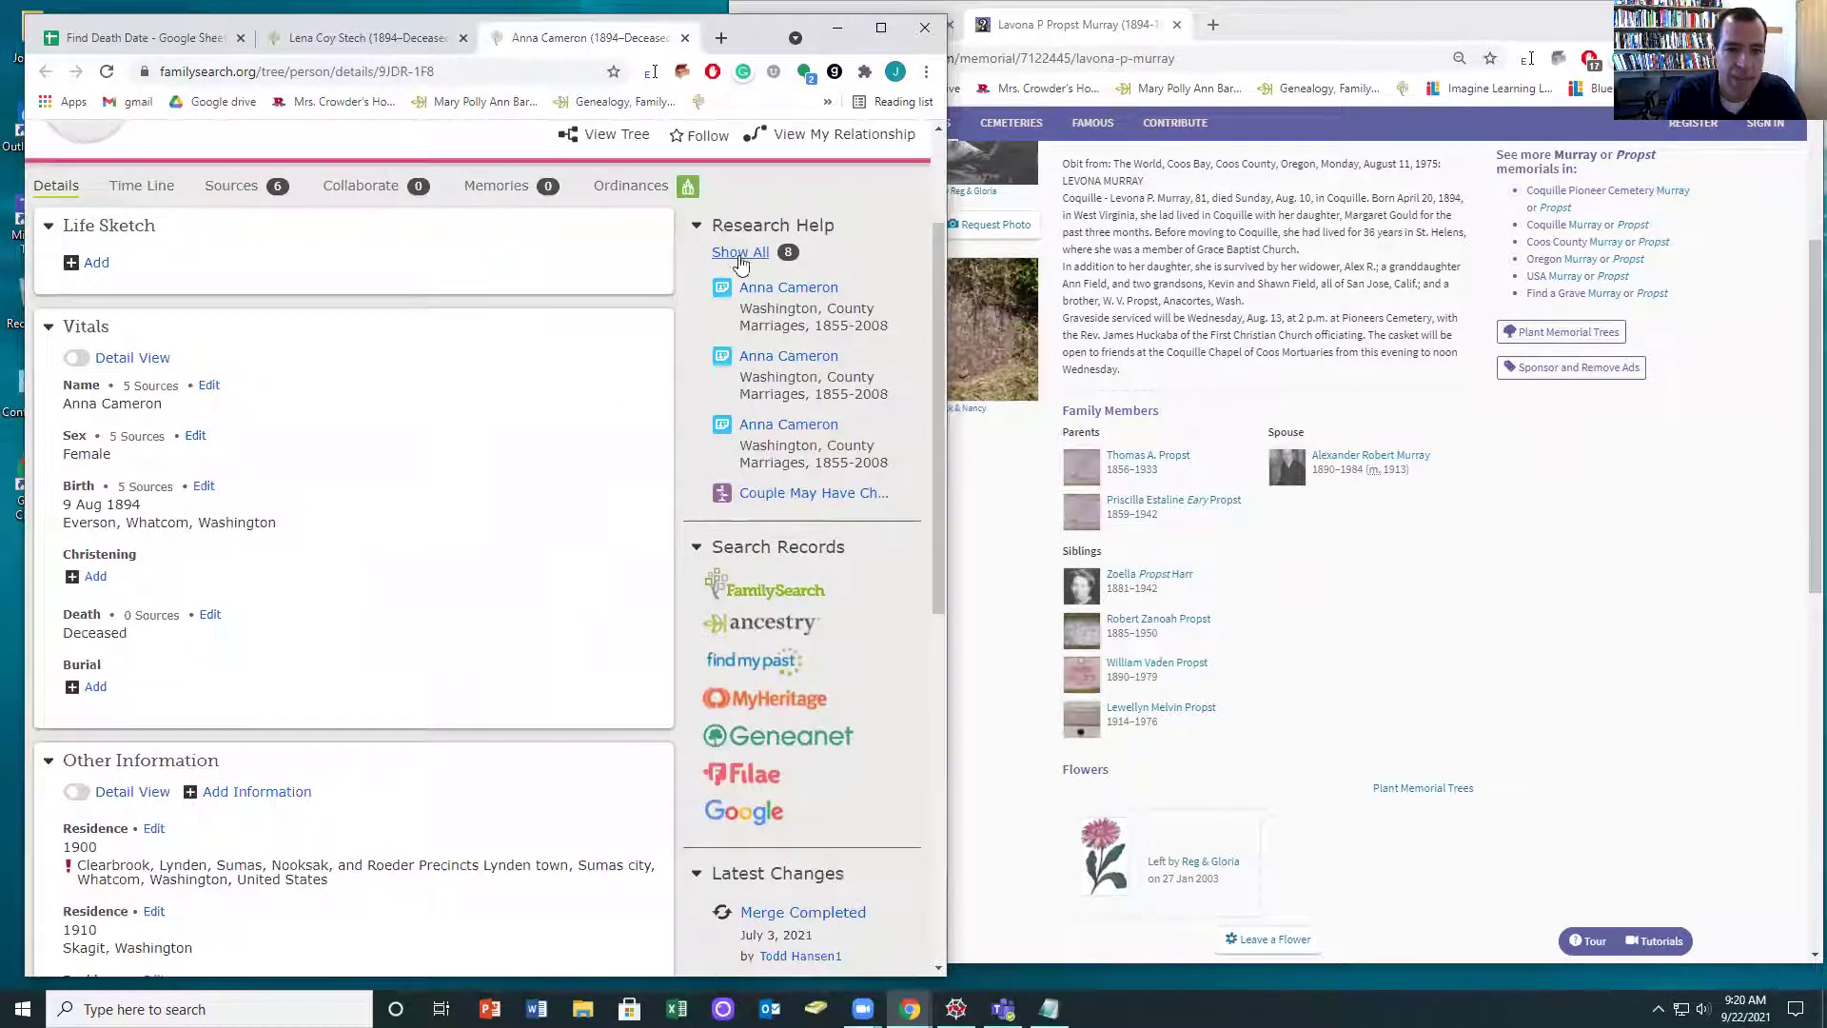
left_click(741, 254)
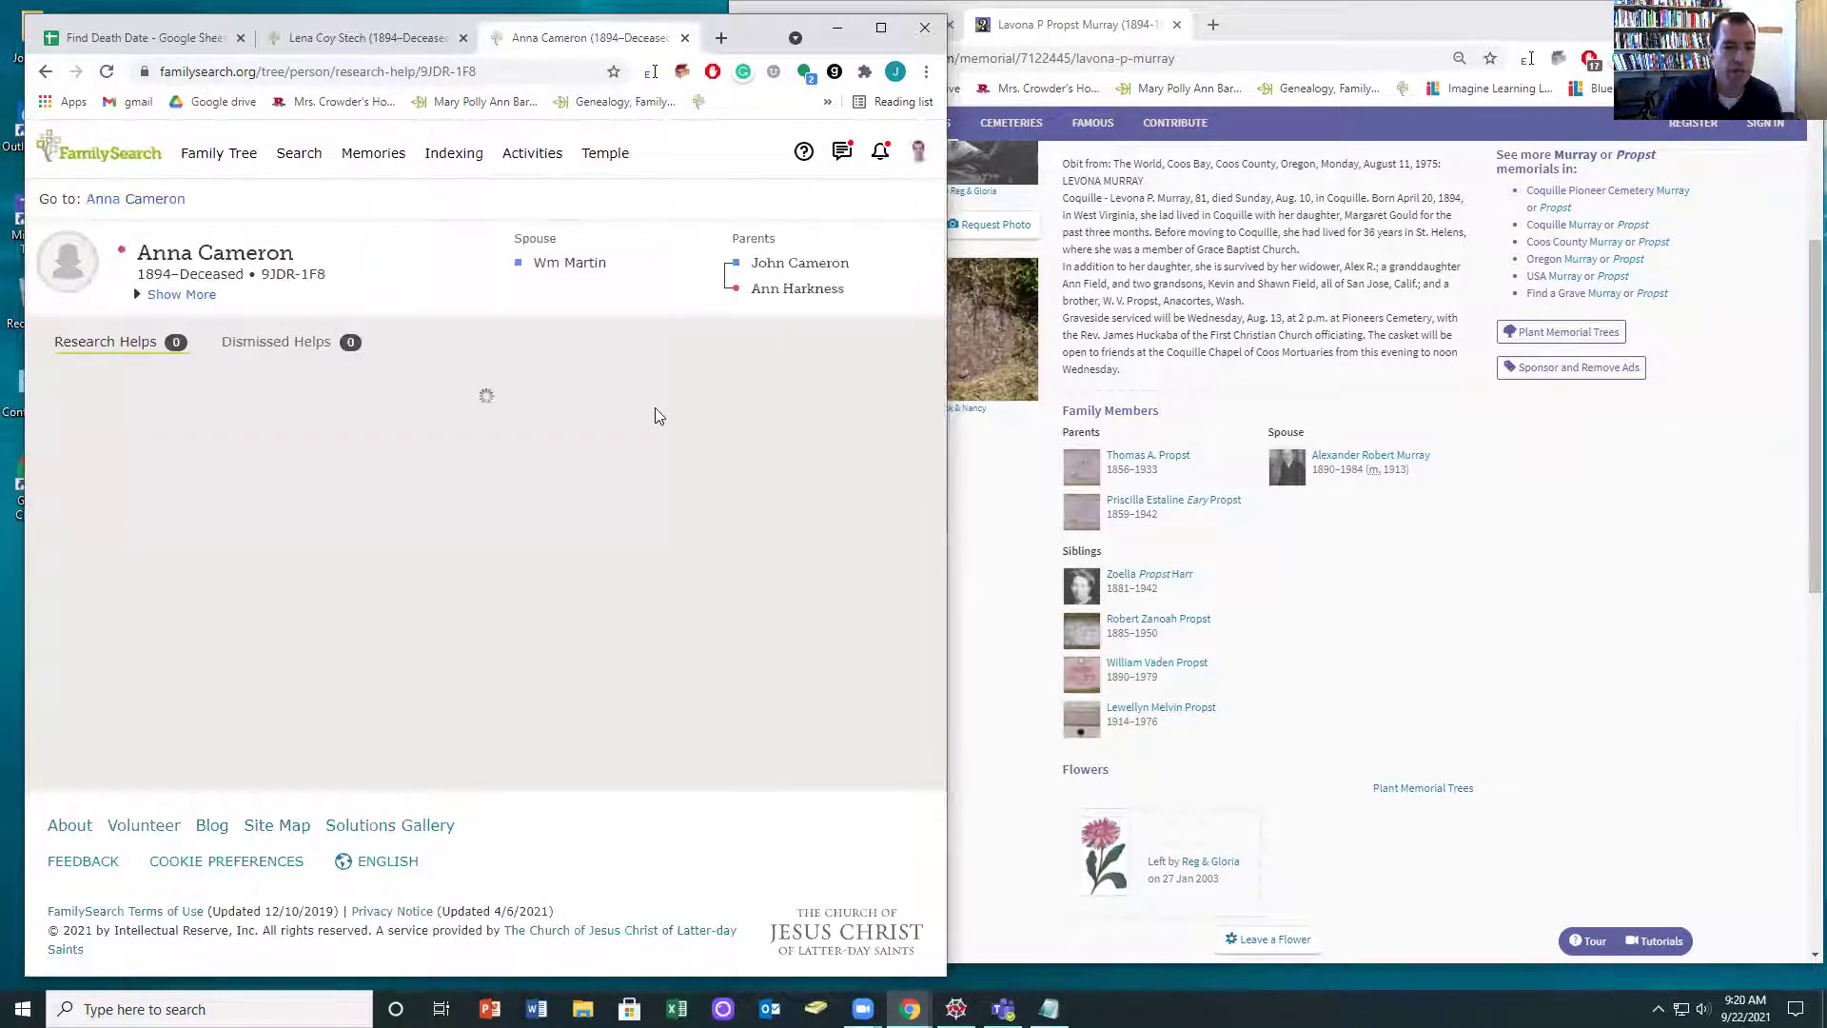
scroll(521, 636, "down", 5)
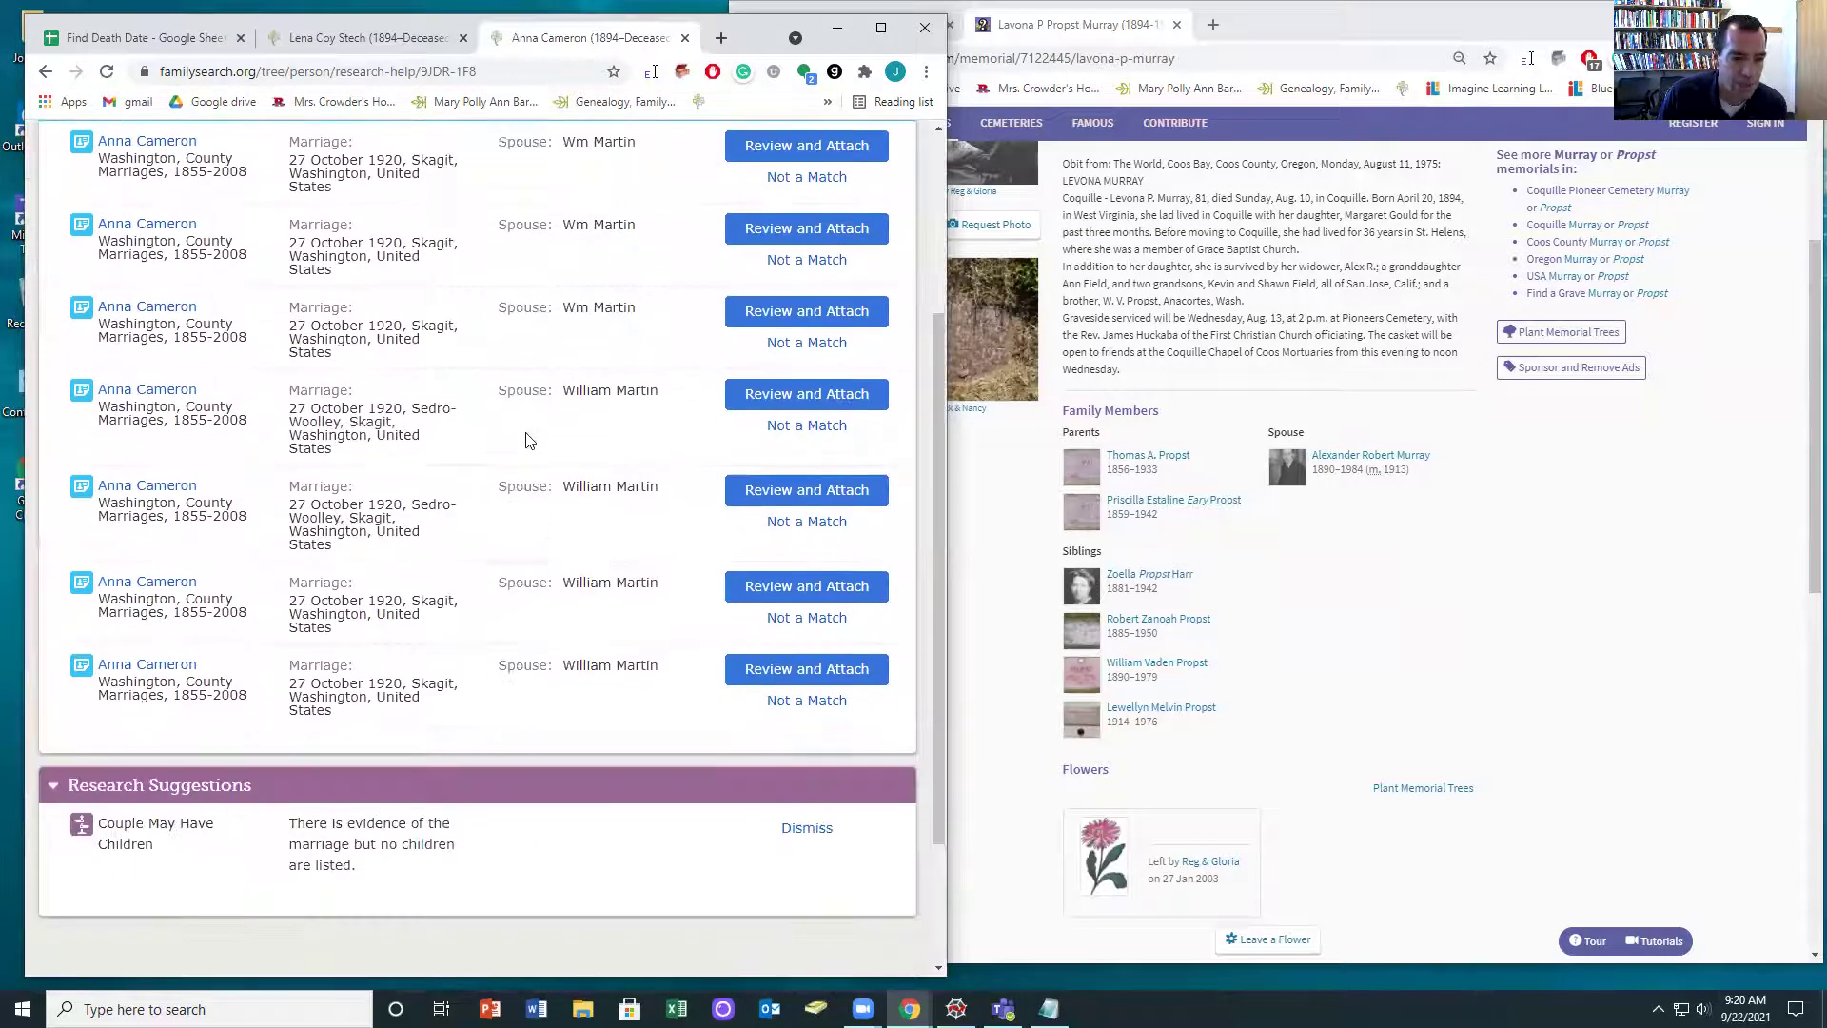
scroll(529, 440, "up", 4)
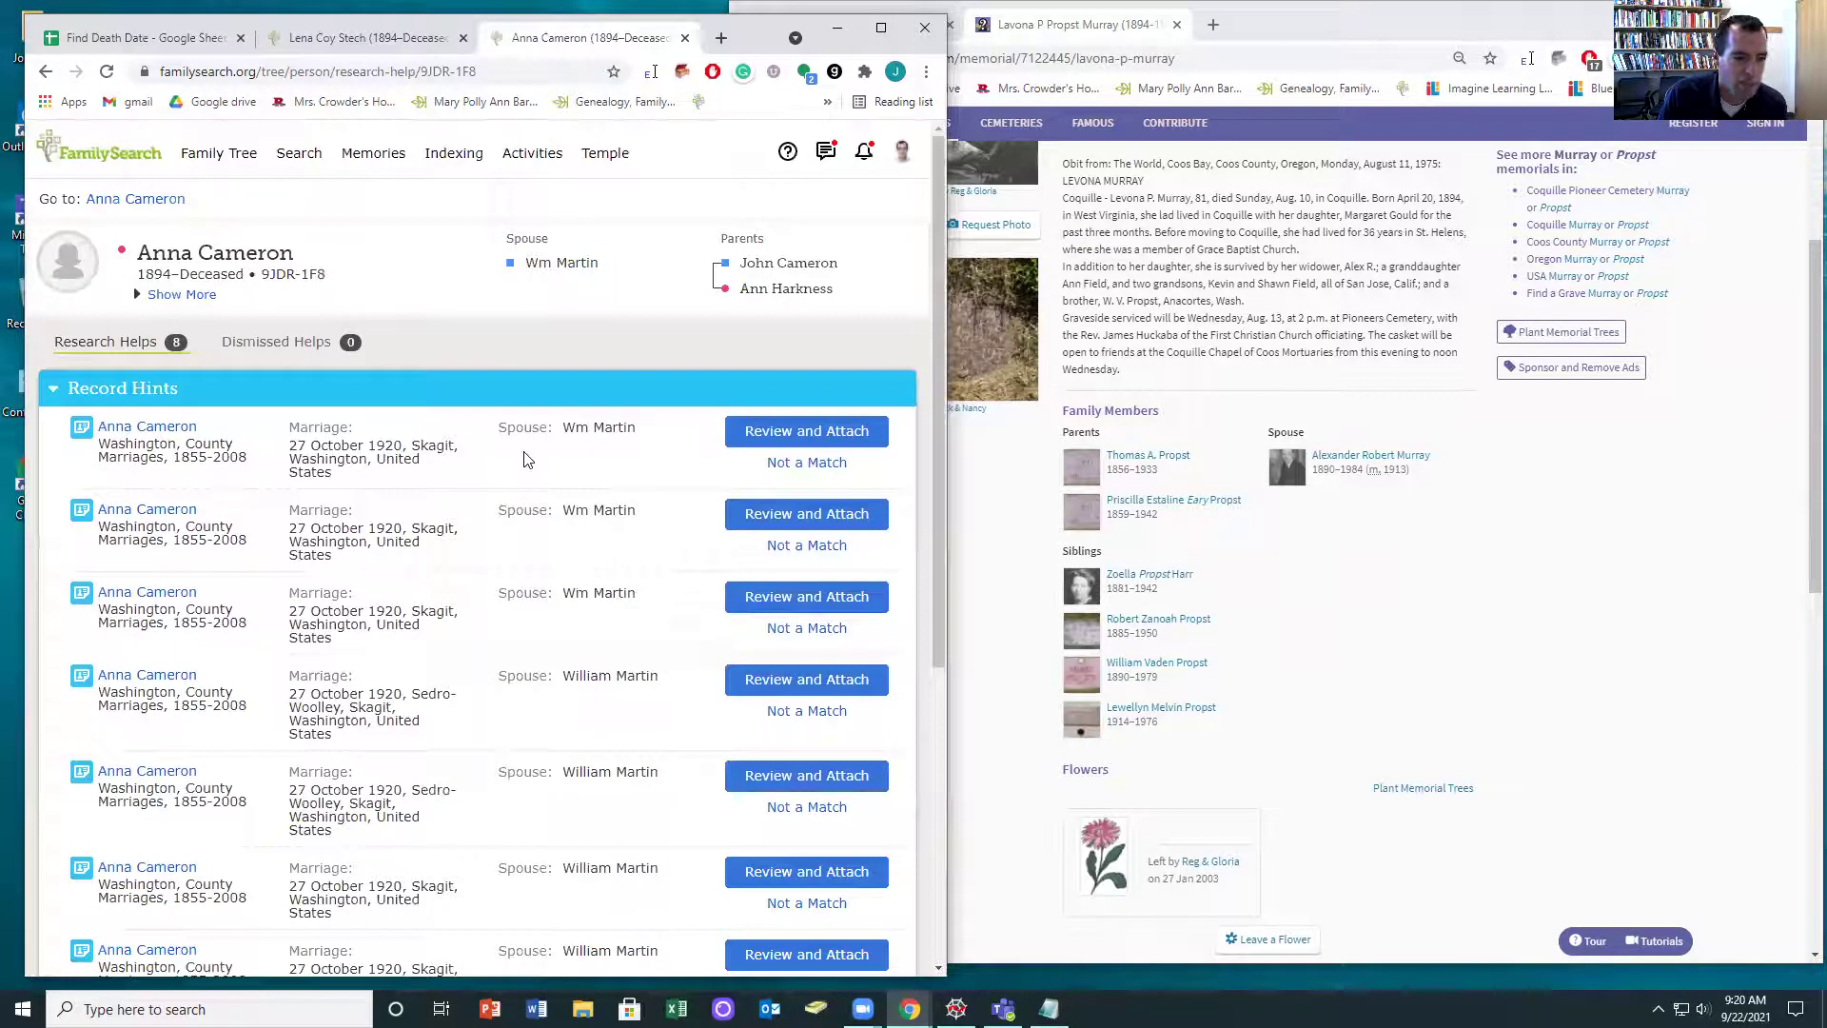
left_click(141, 199)
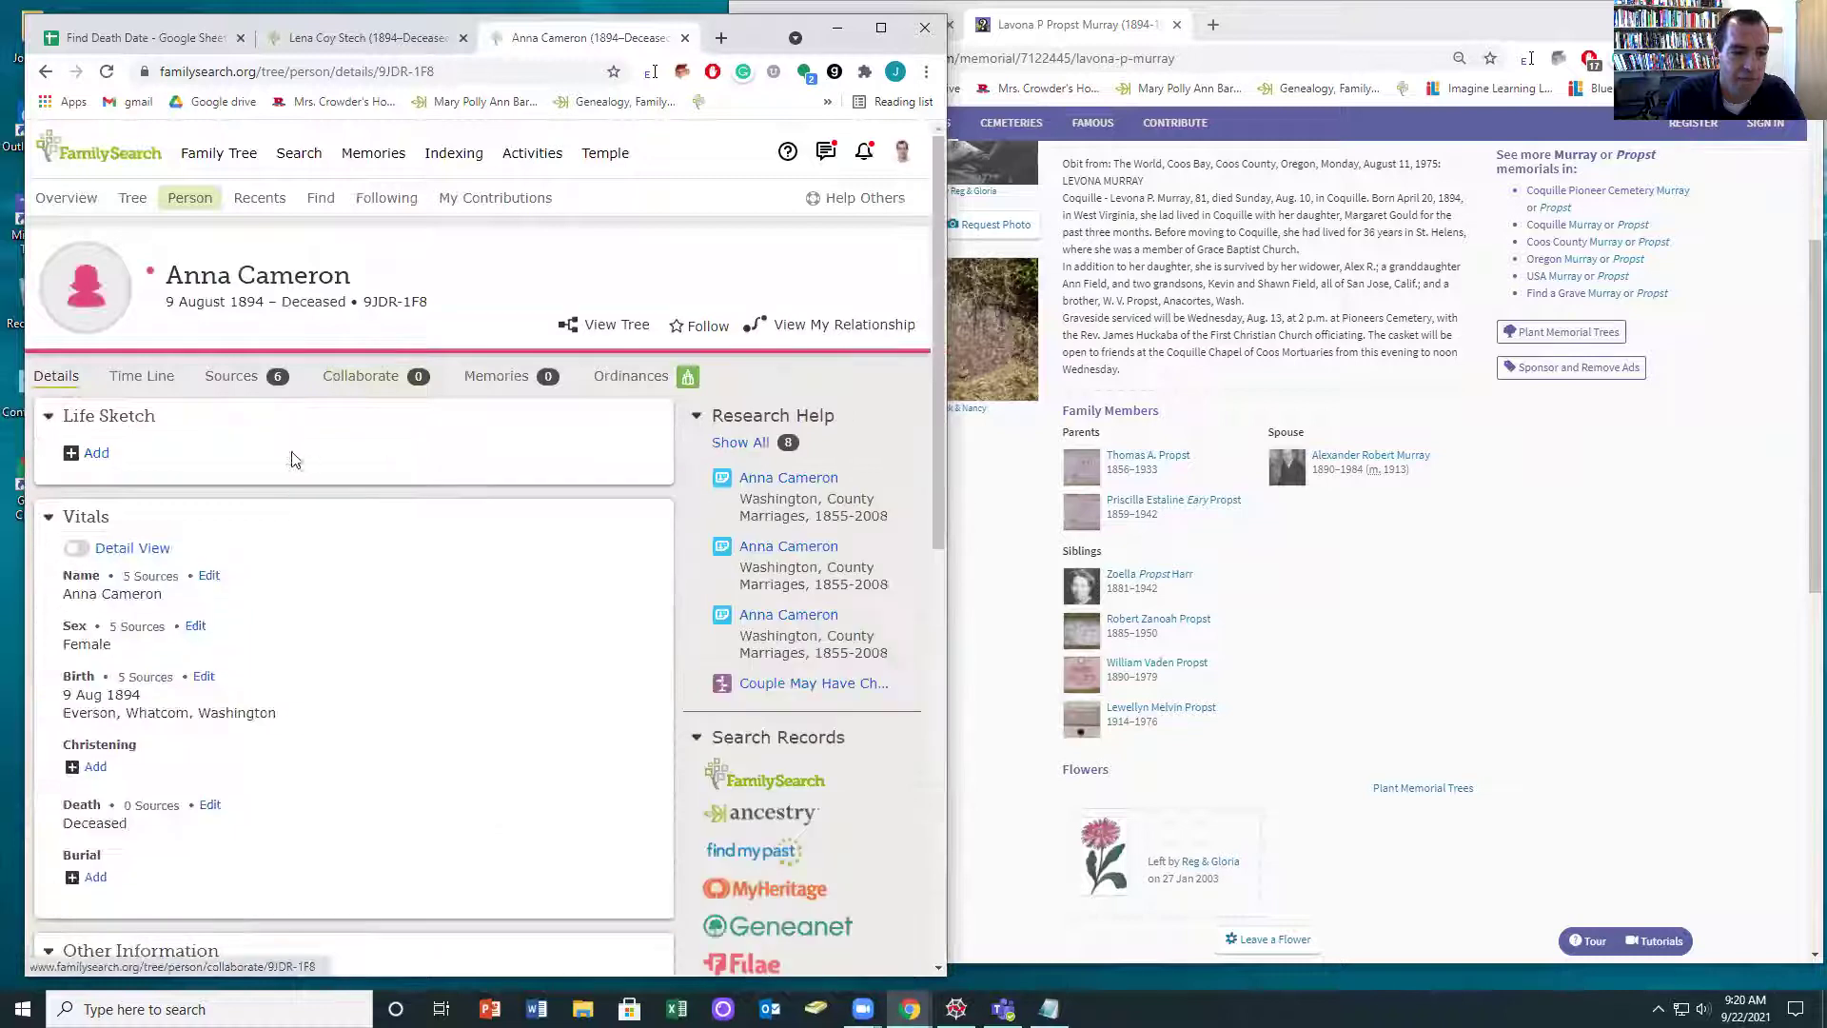
scroll(798, 623, "down", 2)
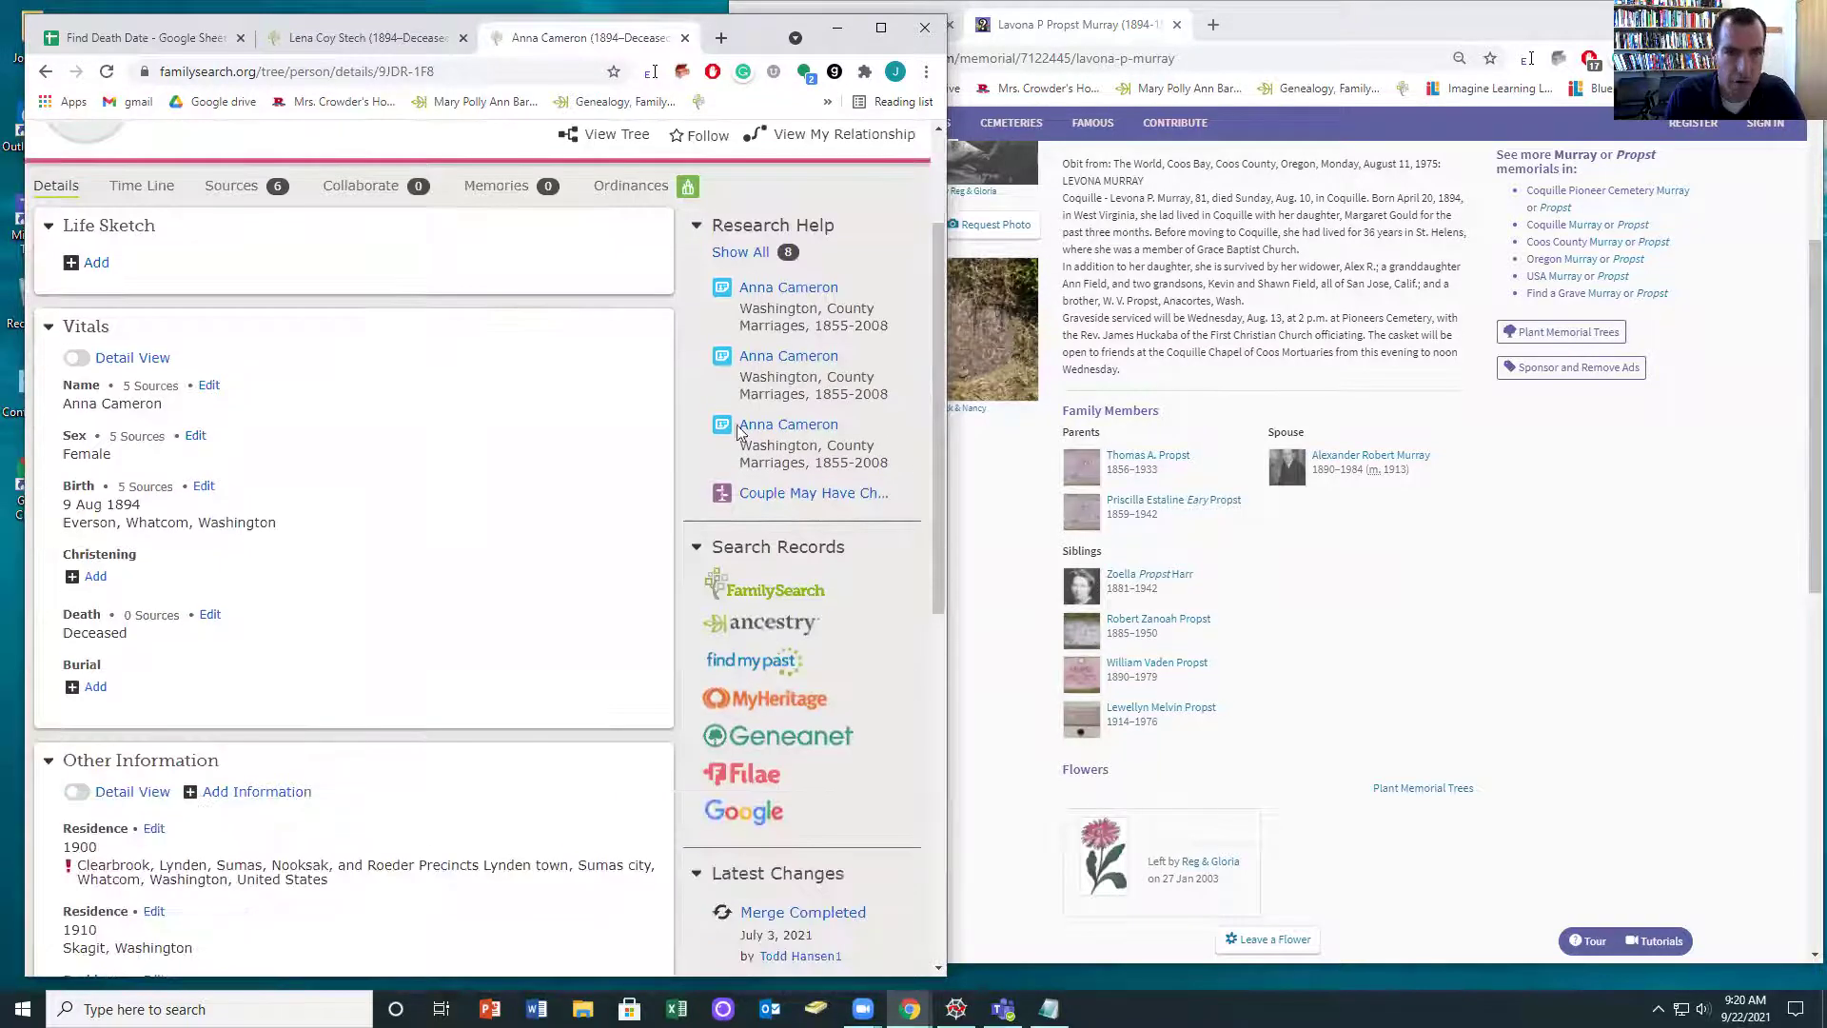
left_click(761, 621)
left_click_drag(601, 39, 1305, 38)
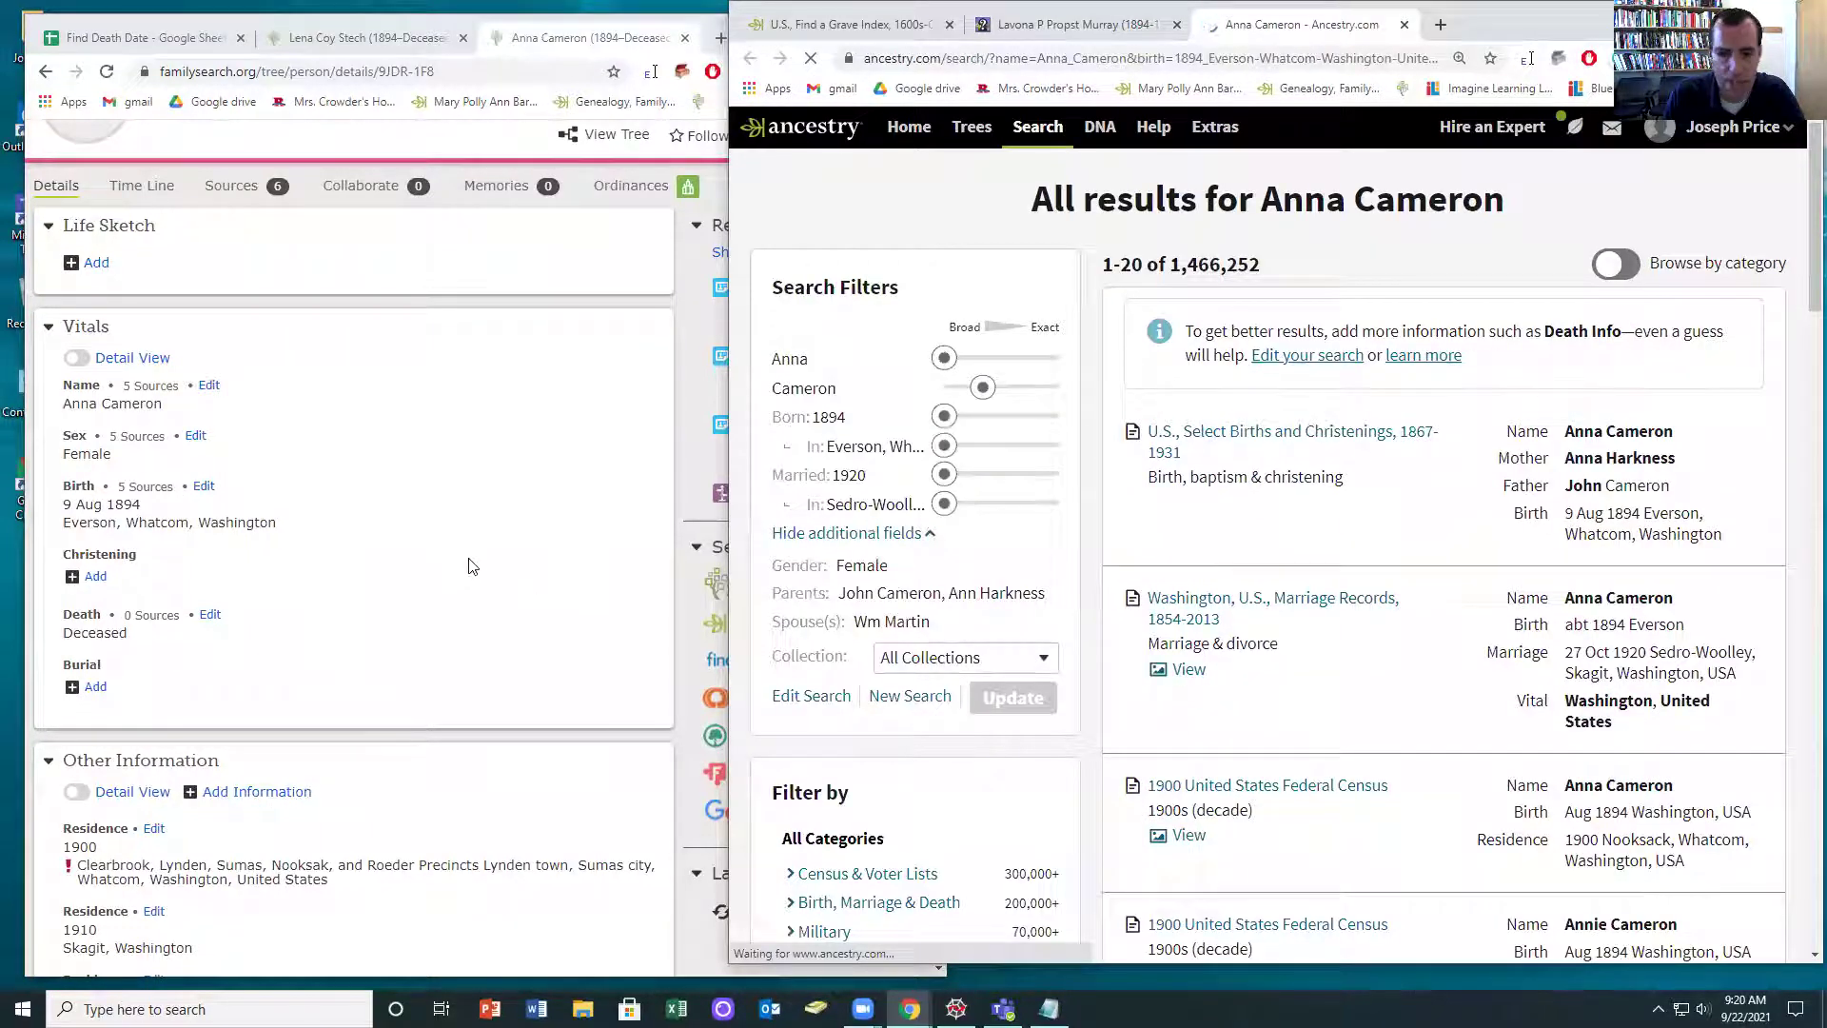
left_click(1226, 438)
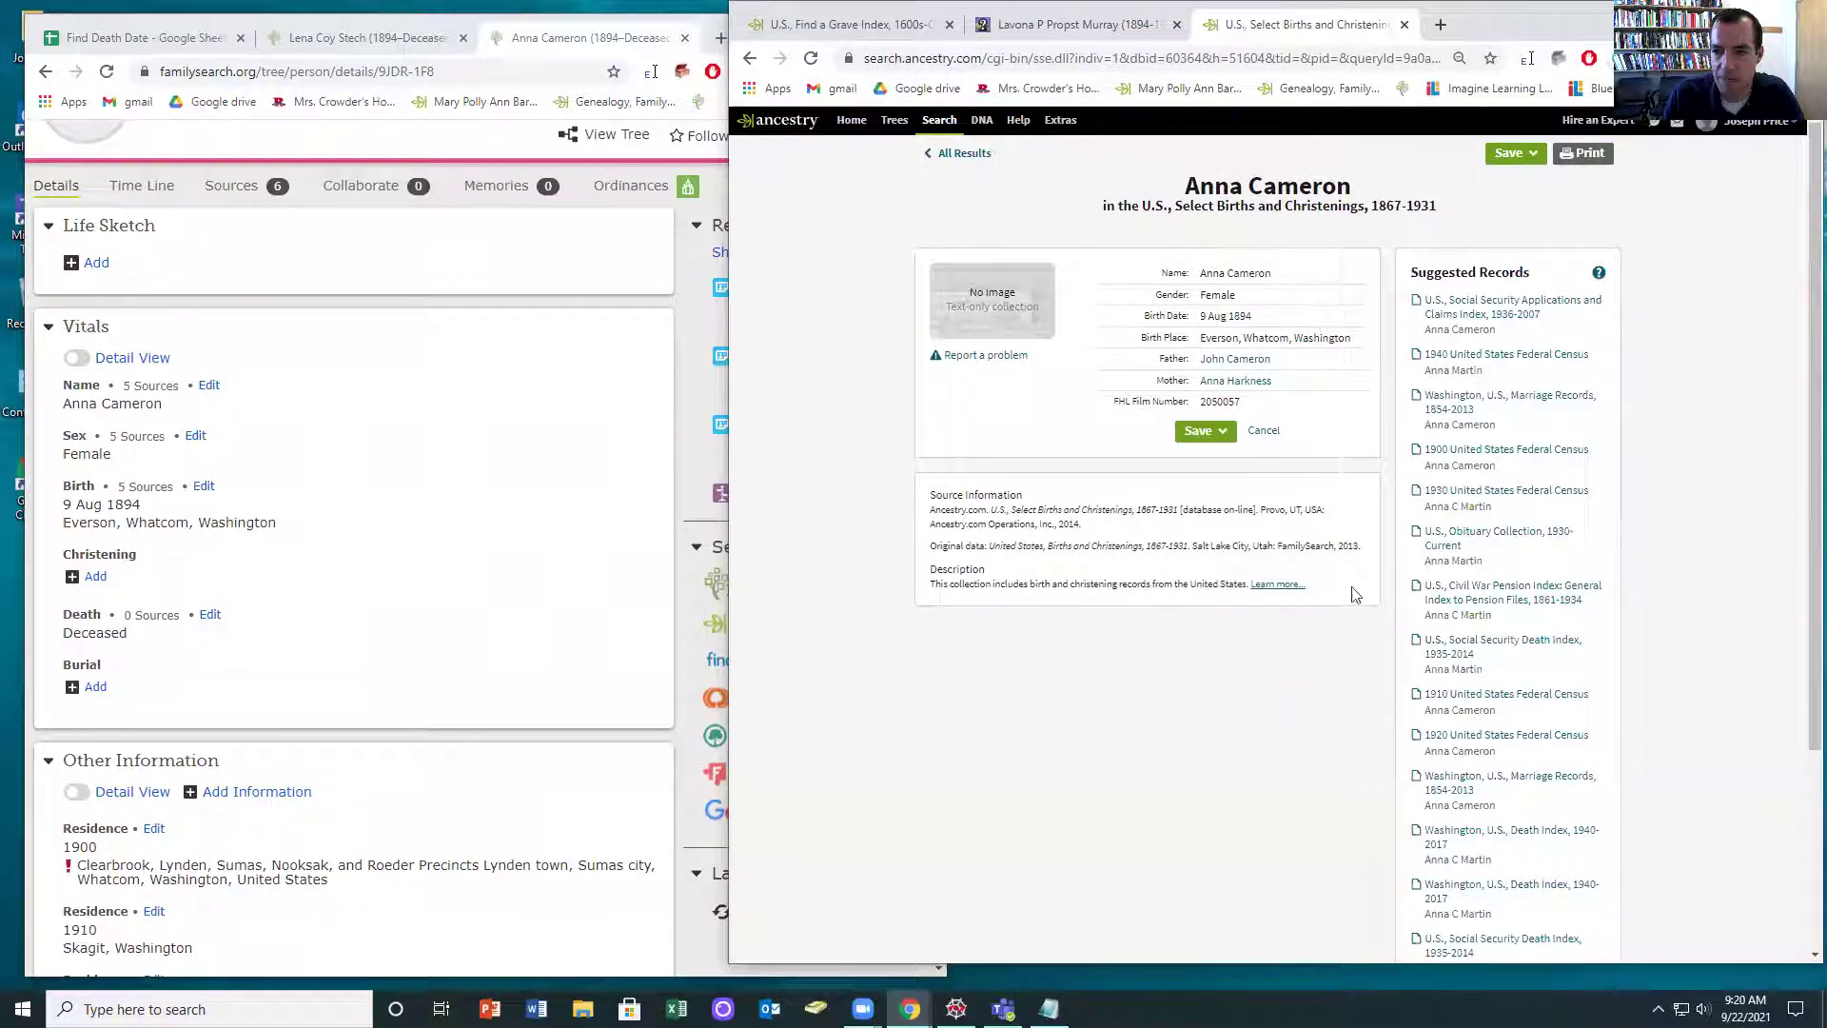
left_click(1447, 329)
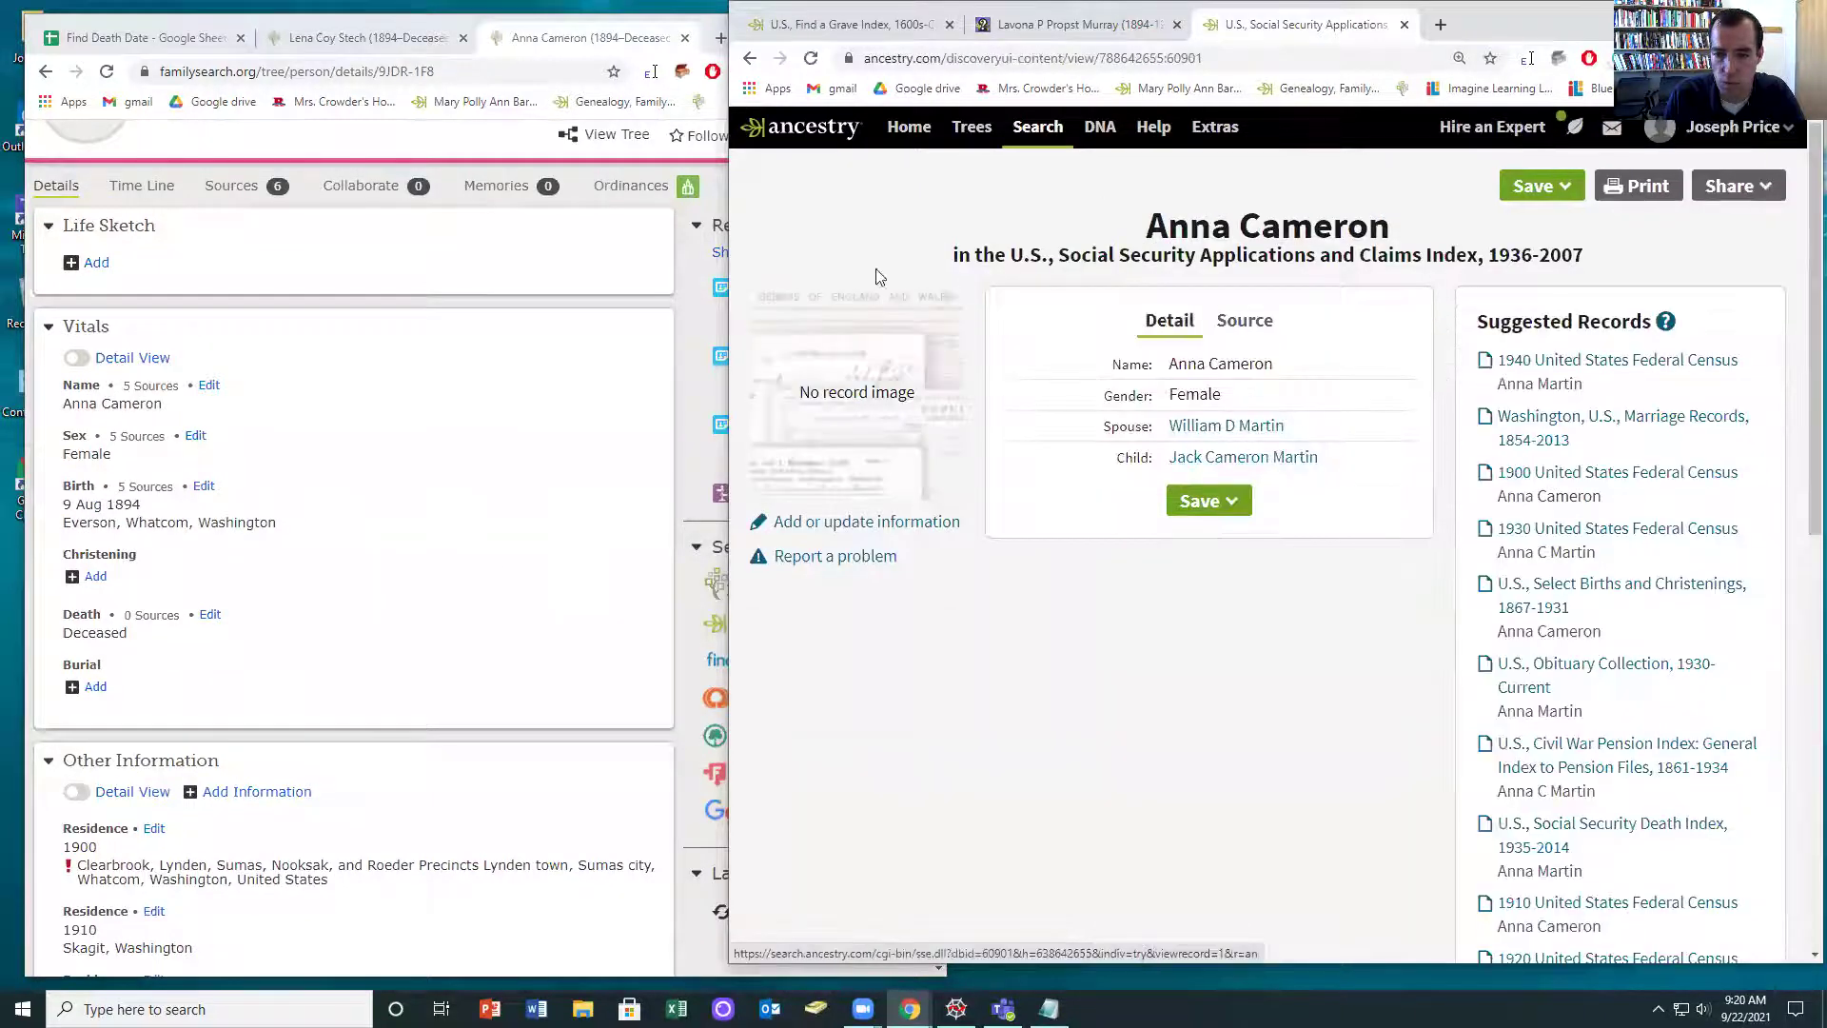
scroll(333, 631, "down", 5)
scroll(333, 631, "down", 2)
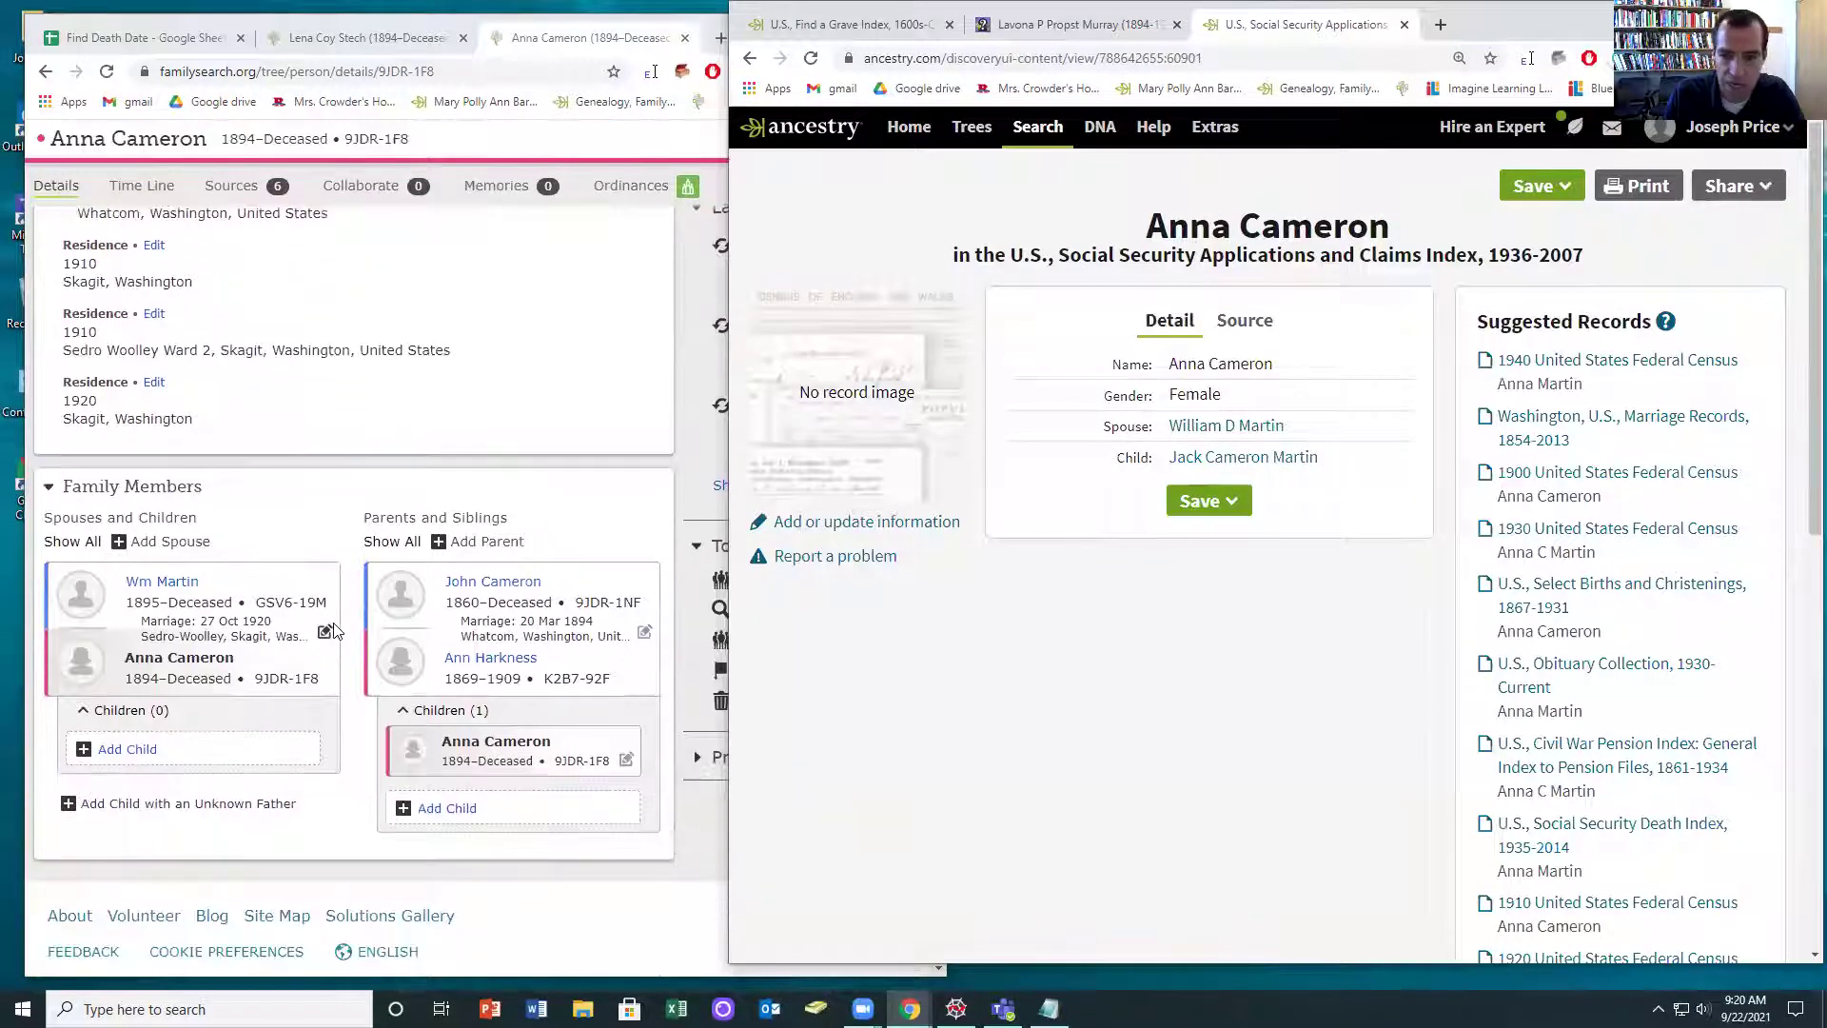
left_click(1263, 459)
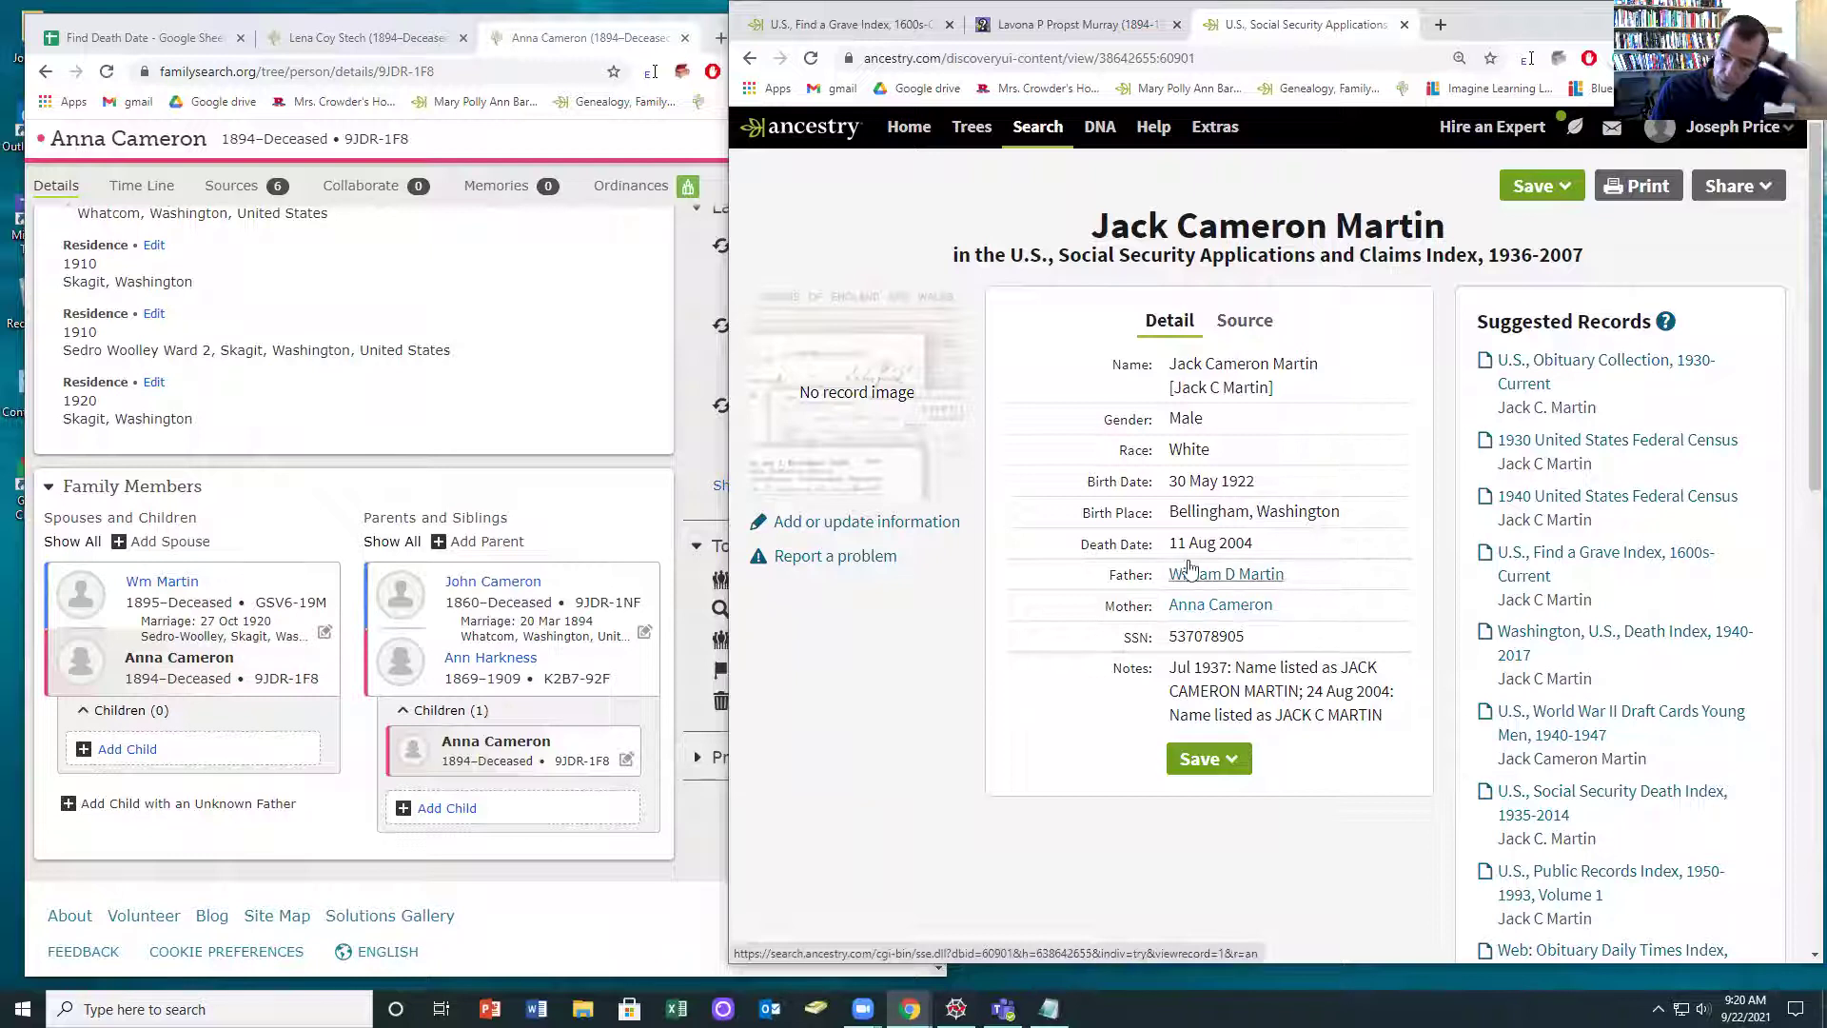
left_click(128, 749)
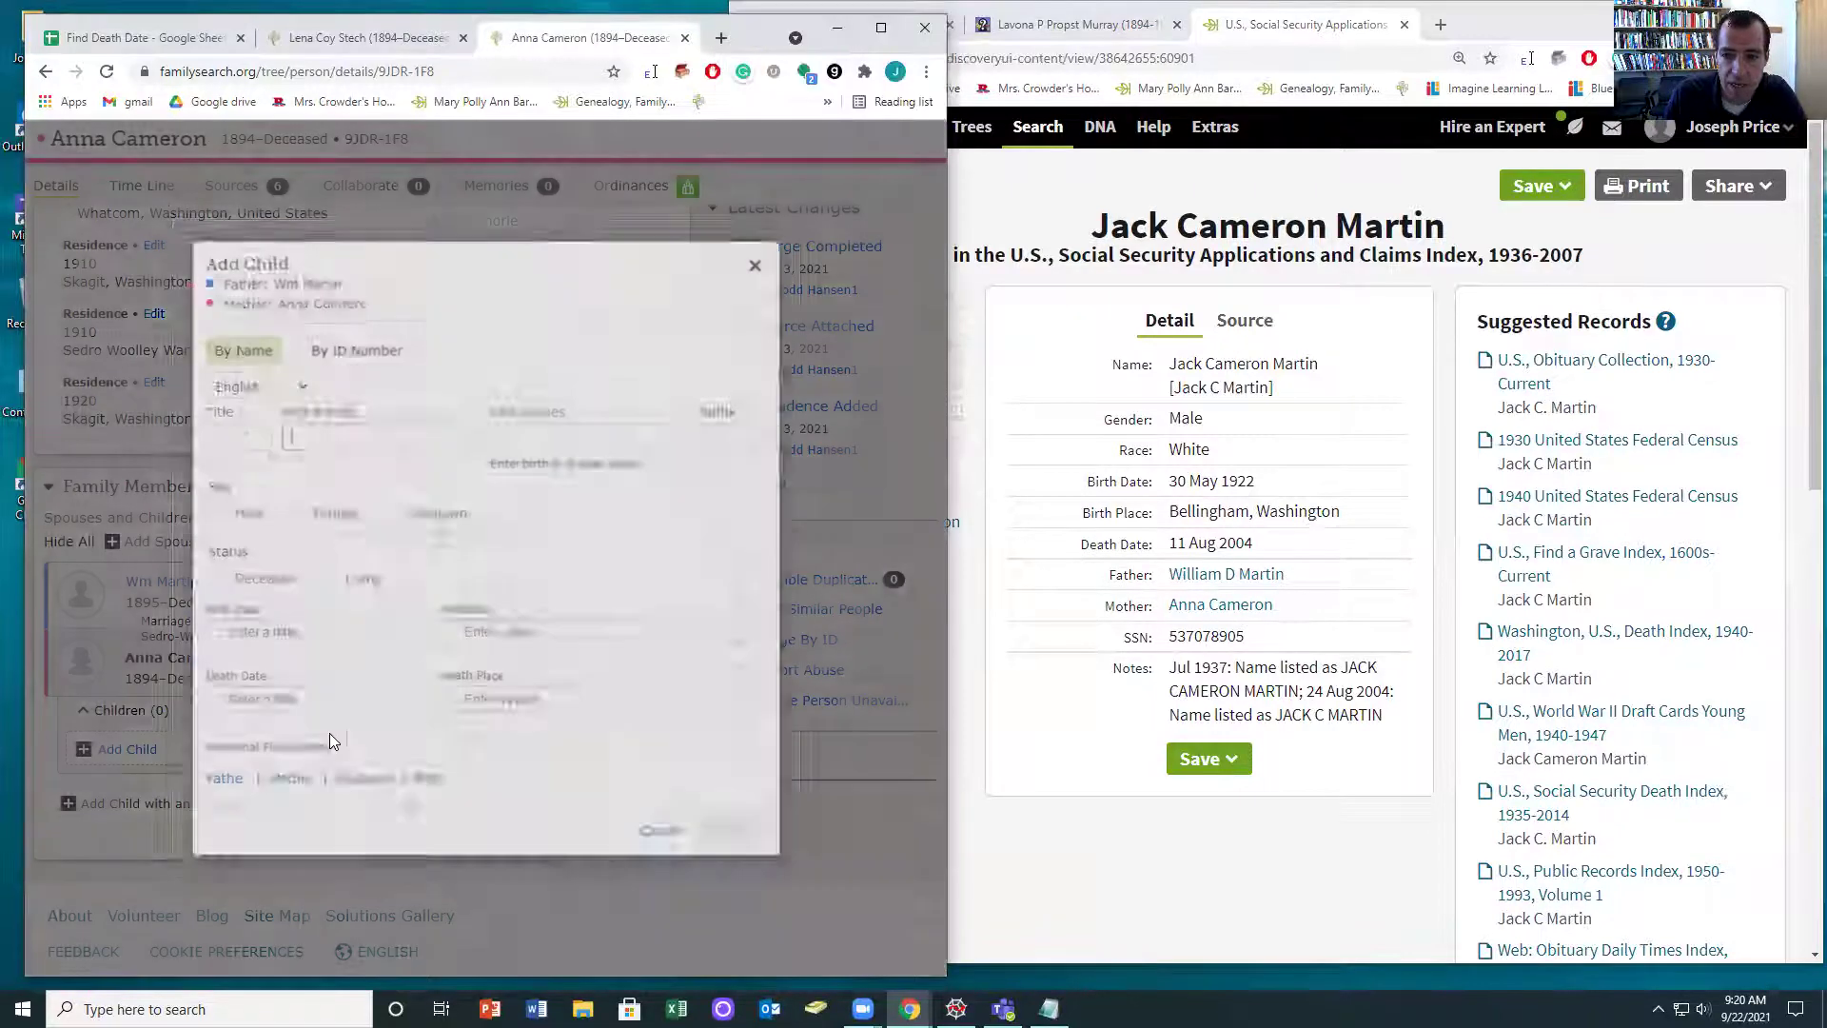
left_click_drag(1331, 371, 1175, 363)
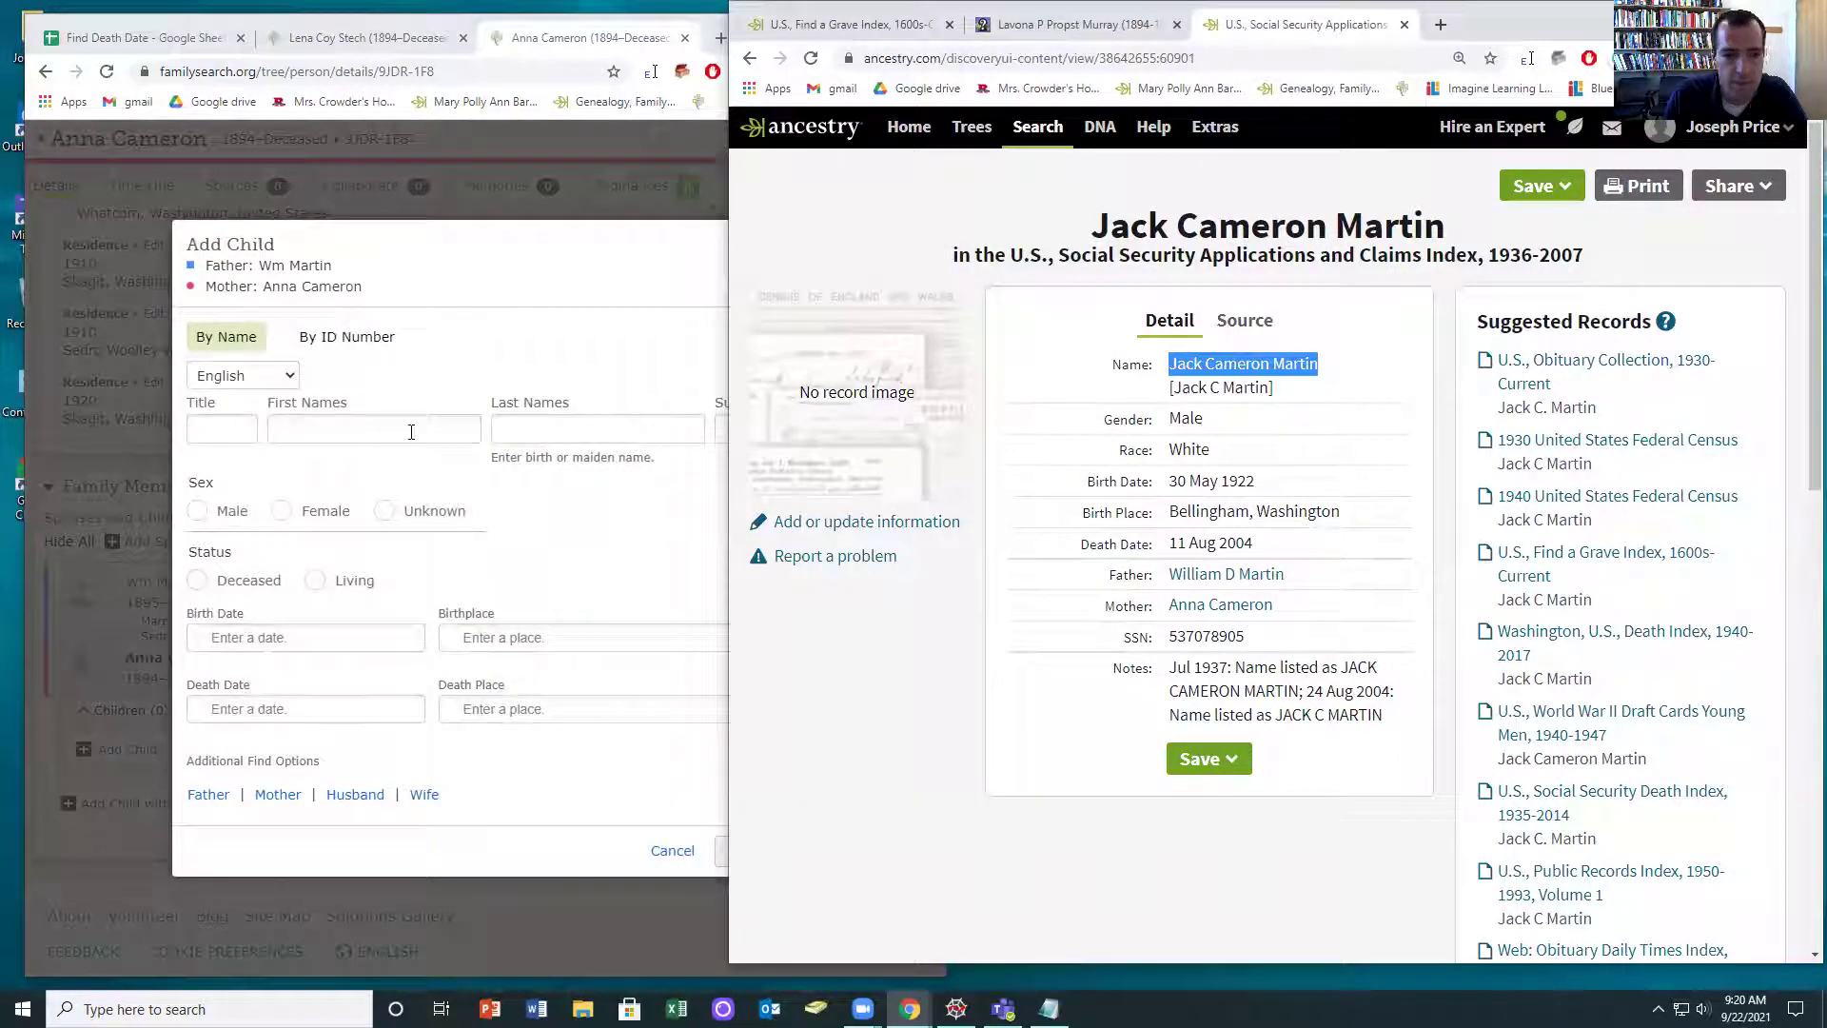
left_click(411, 432)
double_click(400, 429)
key("ctrl+x")
left_click(645, 429)
key("ctrl+v")
left_click(192, 512)
left_click(195, 580)
- Add the child's birth date 30 May 1922 and birthplace Bellingham, Washington
left_click_drag(1273, 487, 1168, 484)
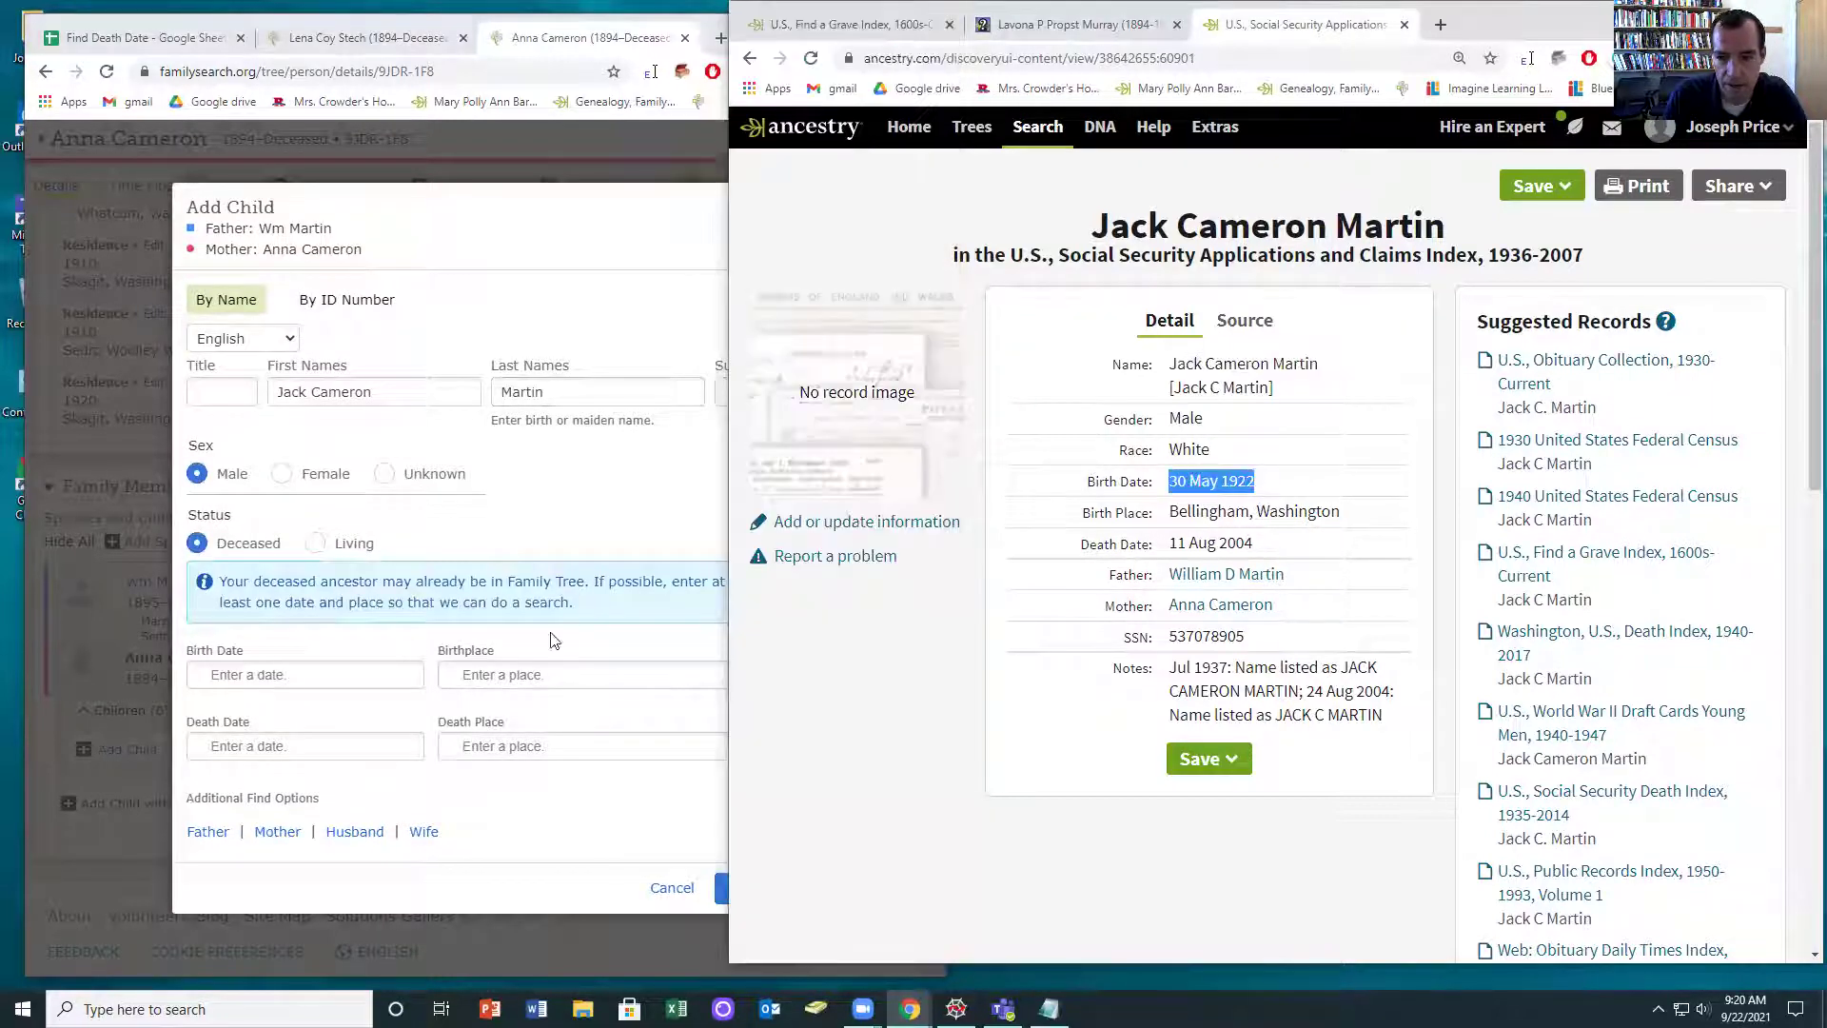
key("ctrl+c")
left_click(283, 675)
key("ctrl+v")
left_click(244, 721)
left_click_drag(1376, 512, 1171, 512)
left_click(481, 674)
key("ctrl+v")
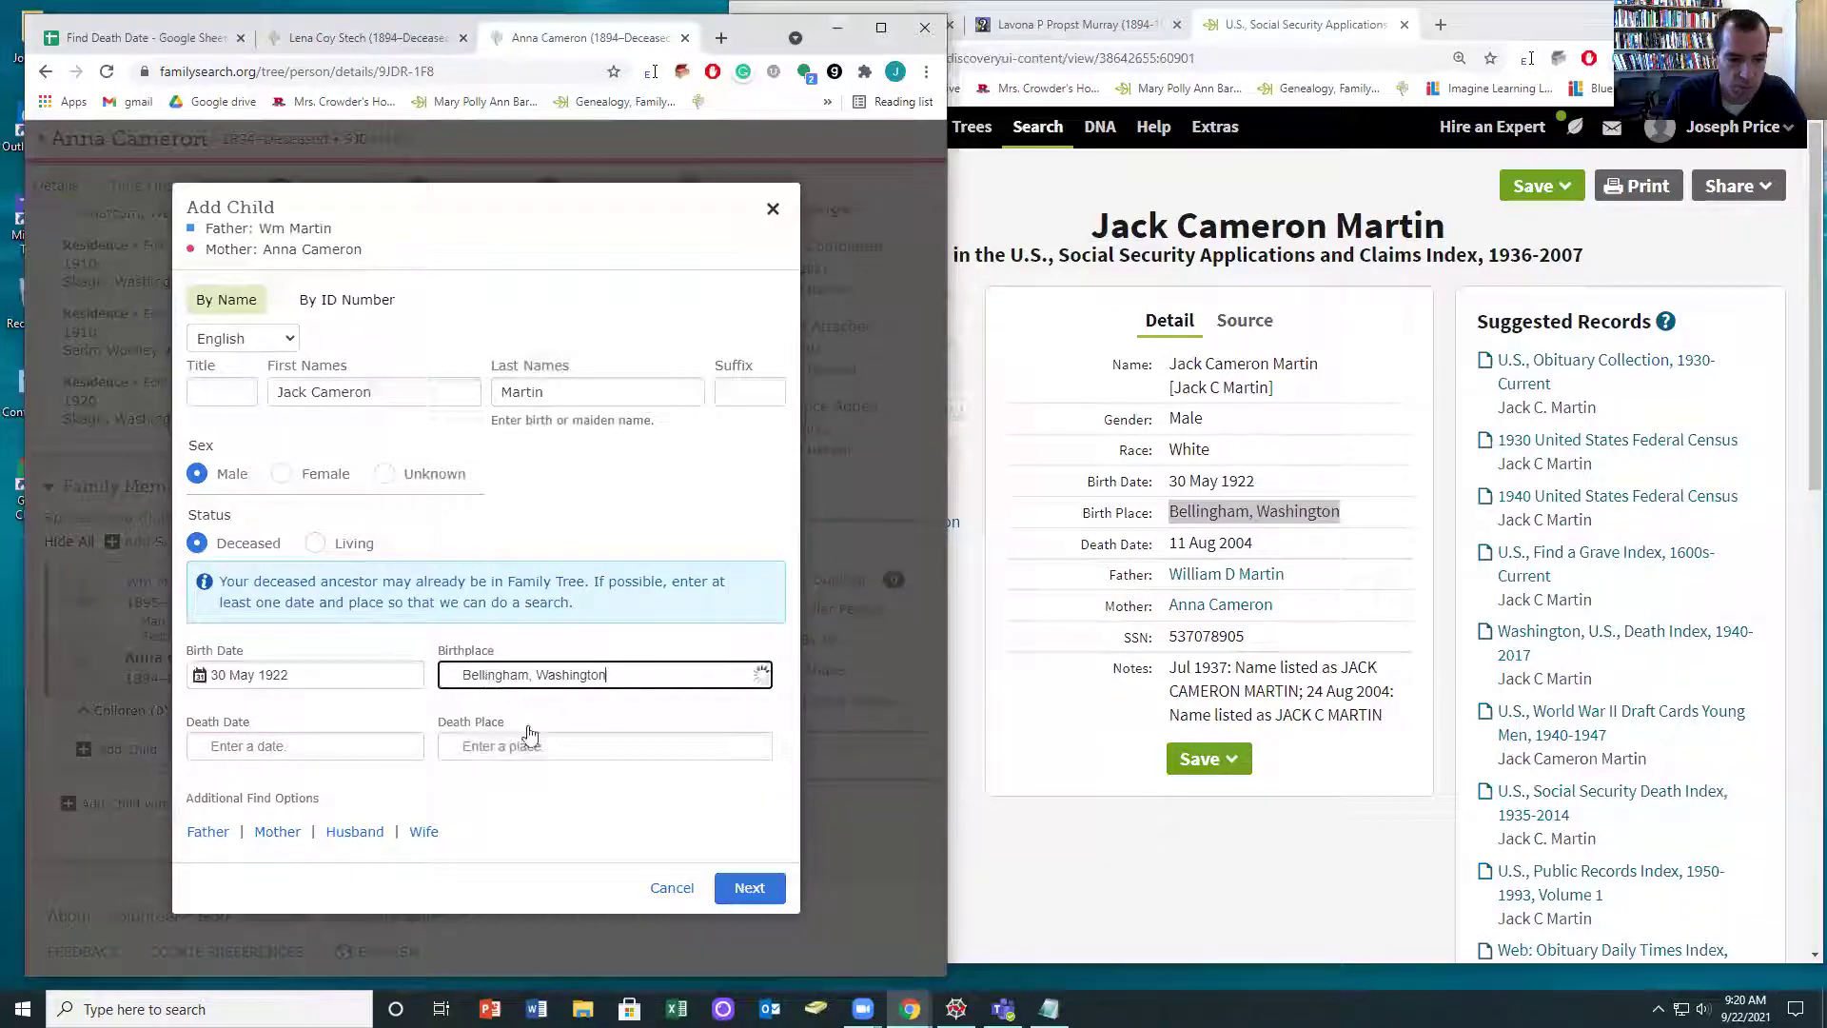
left_click(495, 741)
- Add death date 11 August 2004, create the person, and return to Anna's Ancestry record
left_click_drag(1331, 544, 1144, 545)
left_click_drag(1263, 548, 1154, 544)
left_click(238, 747)
key("ctrl+v")
left_click(244, 828)
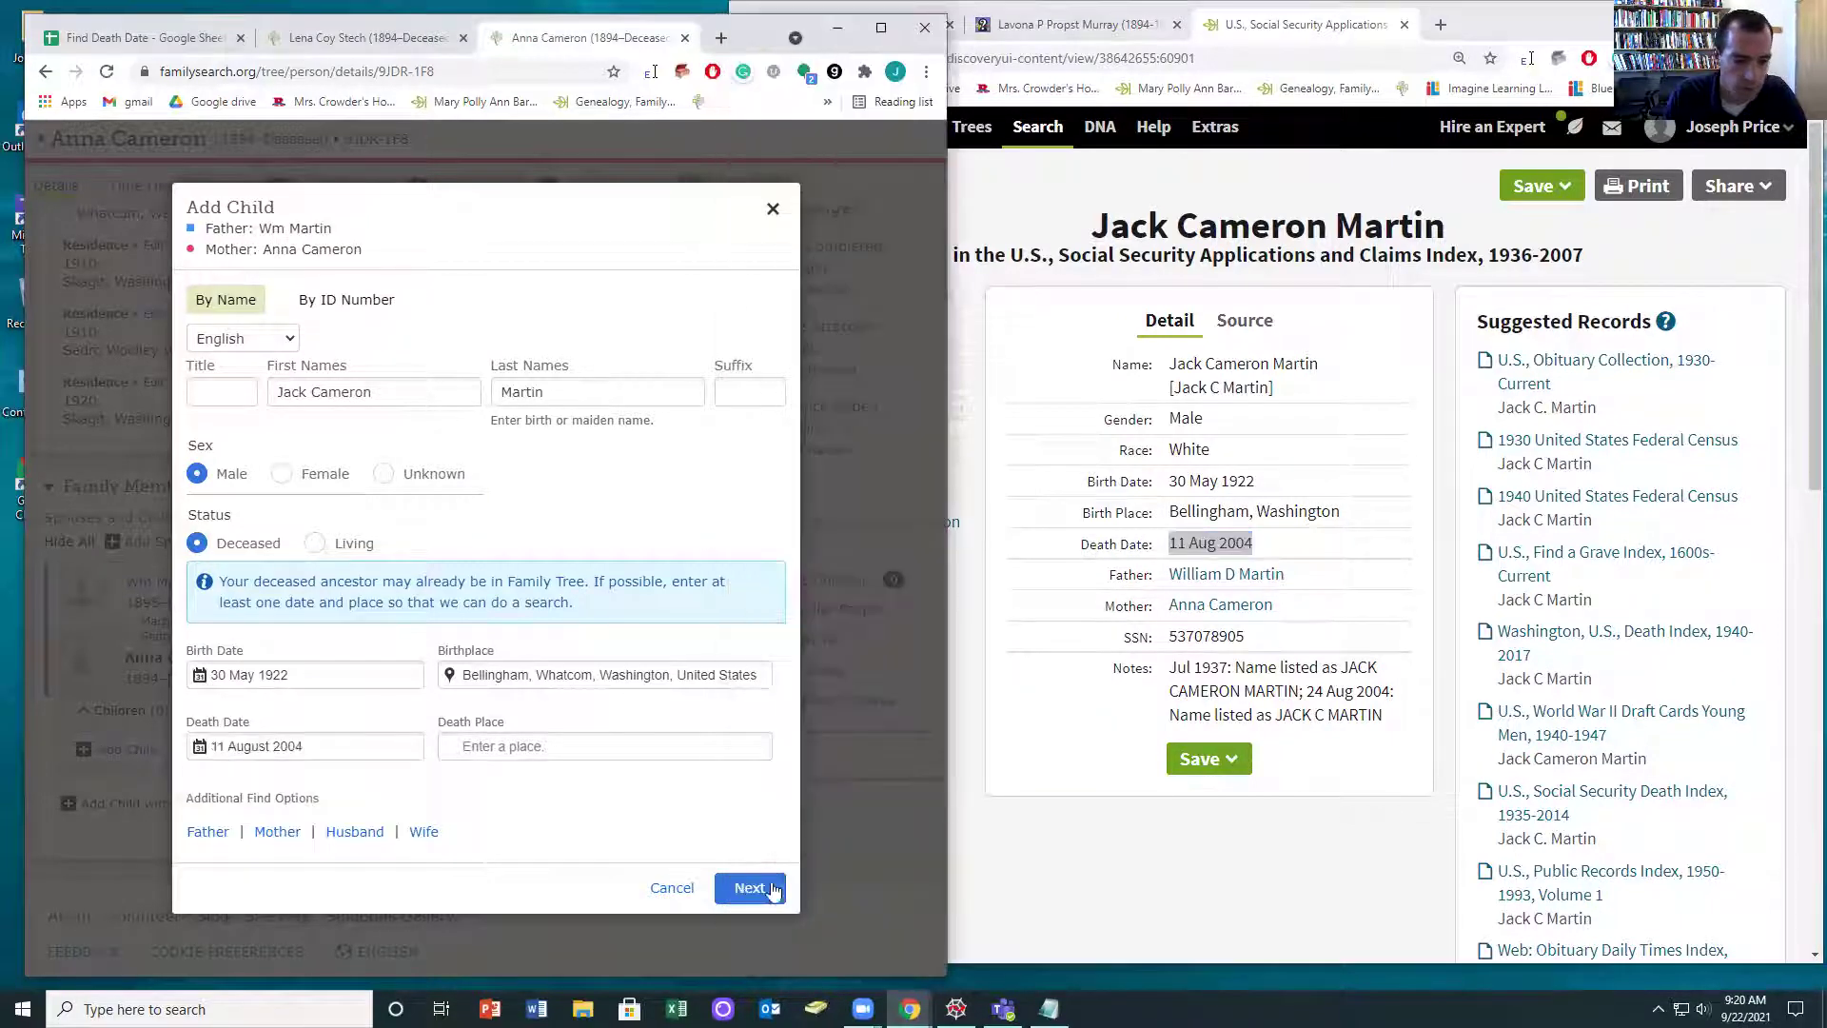
left_click(752, 887)
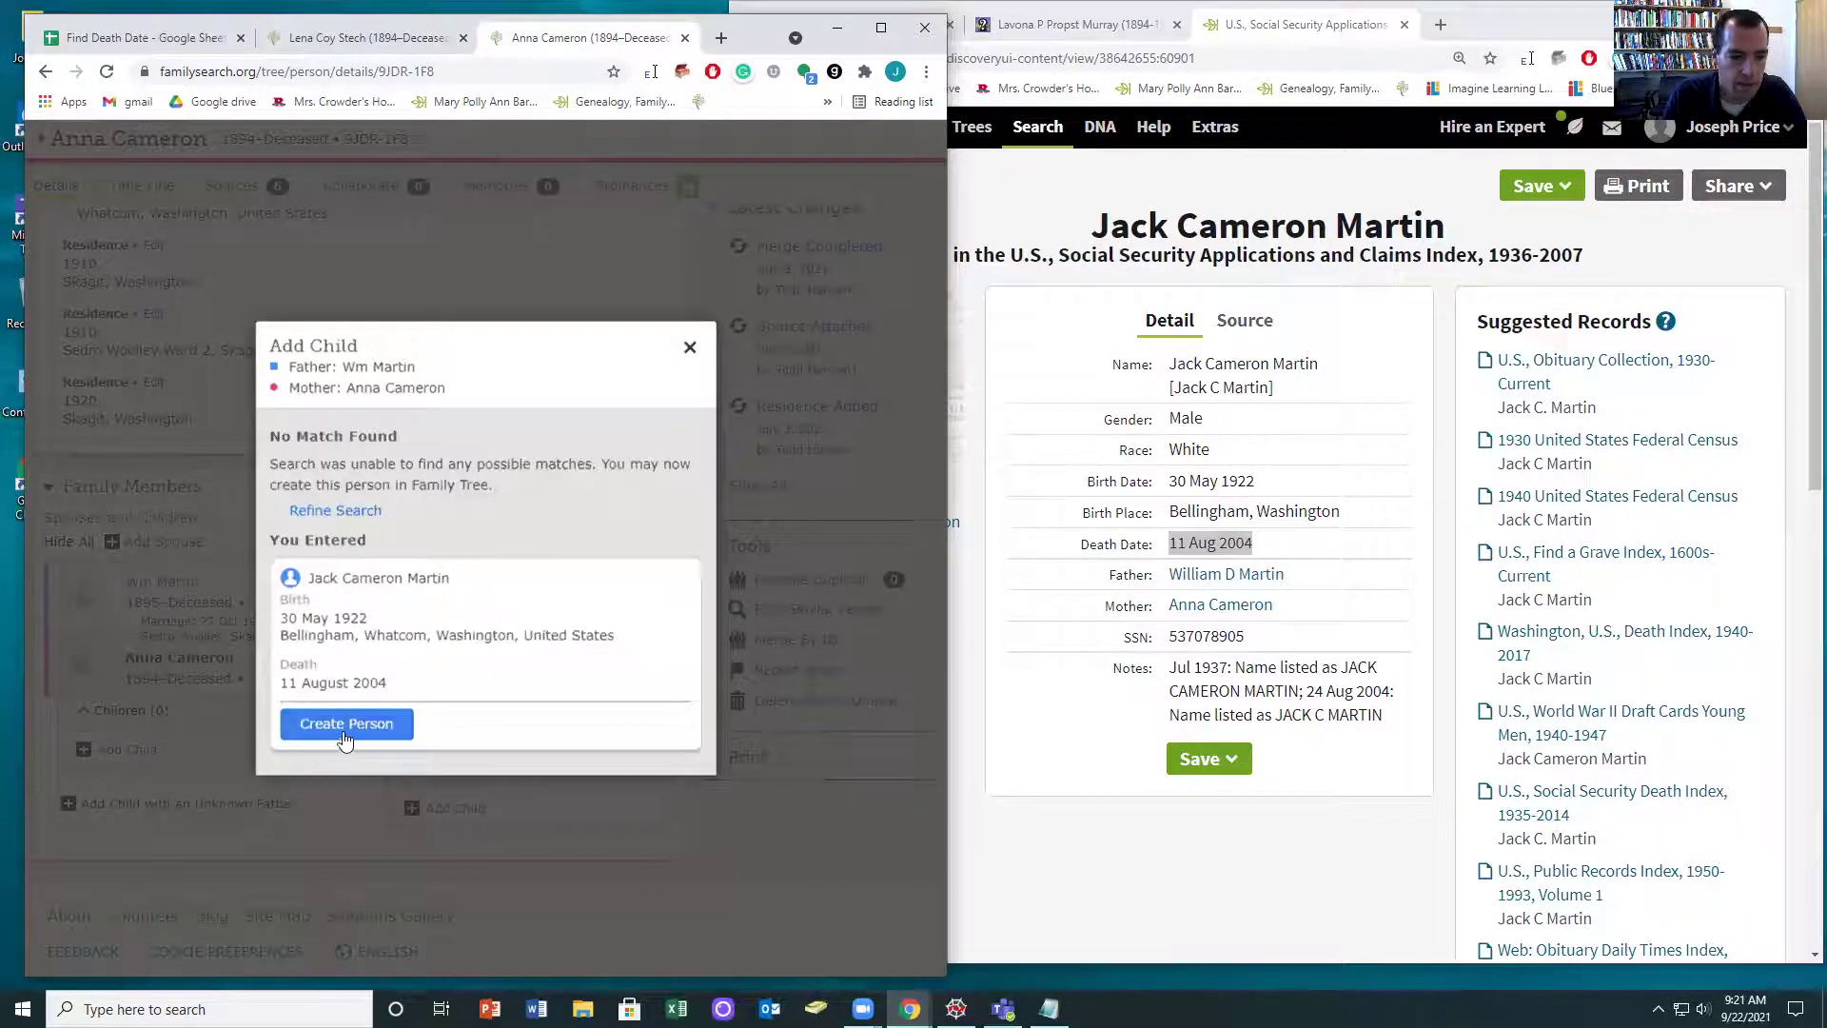
left_click(343, 731)
left_click(1193, 269)
left_click(1221, 604)
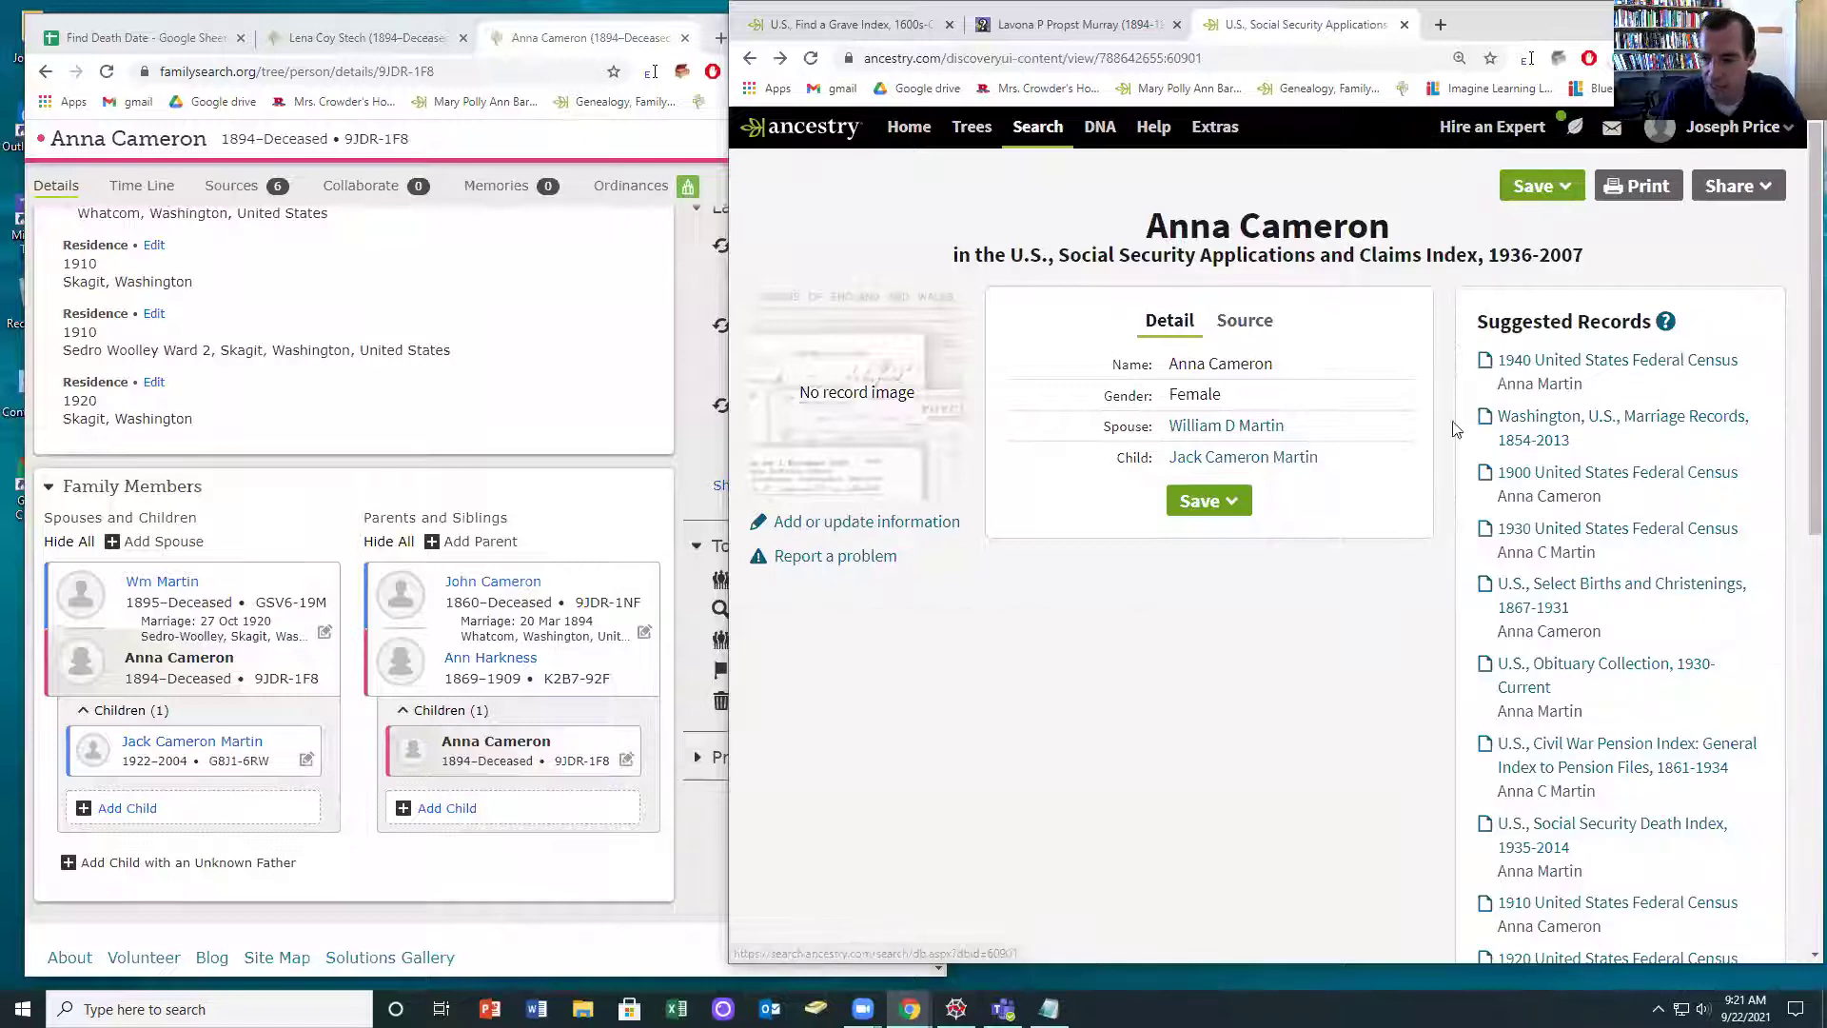
scroll(1471, 447, "down", 2)
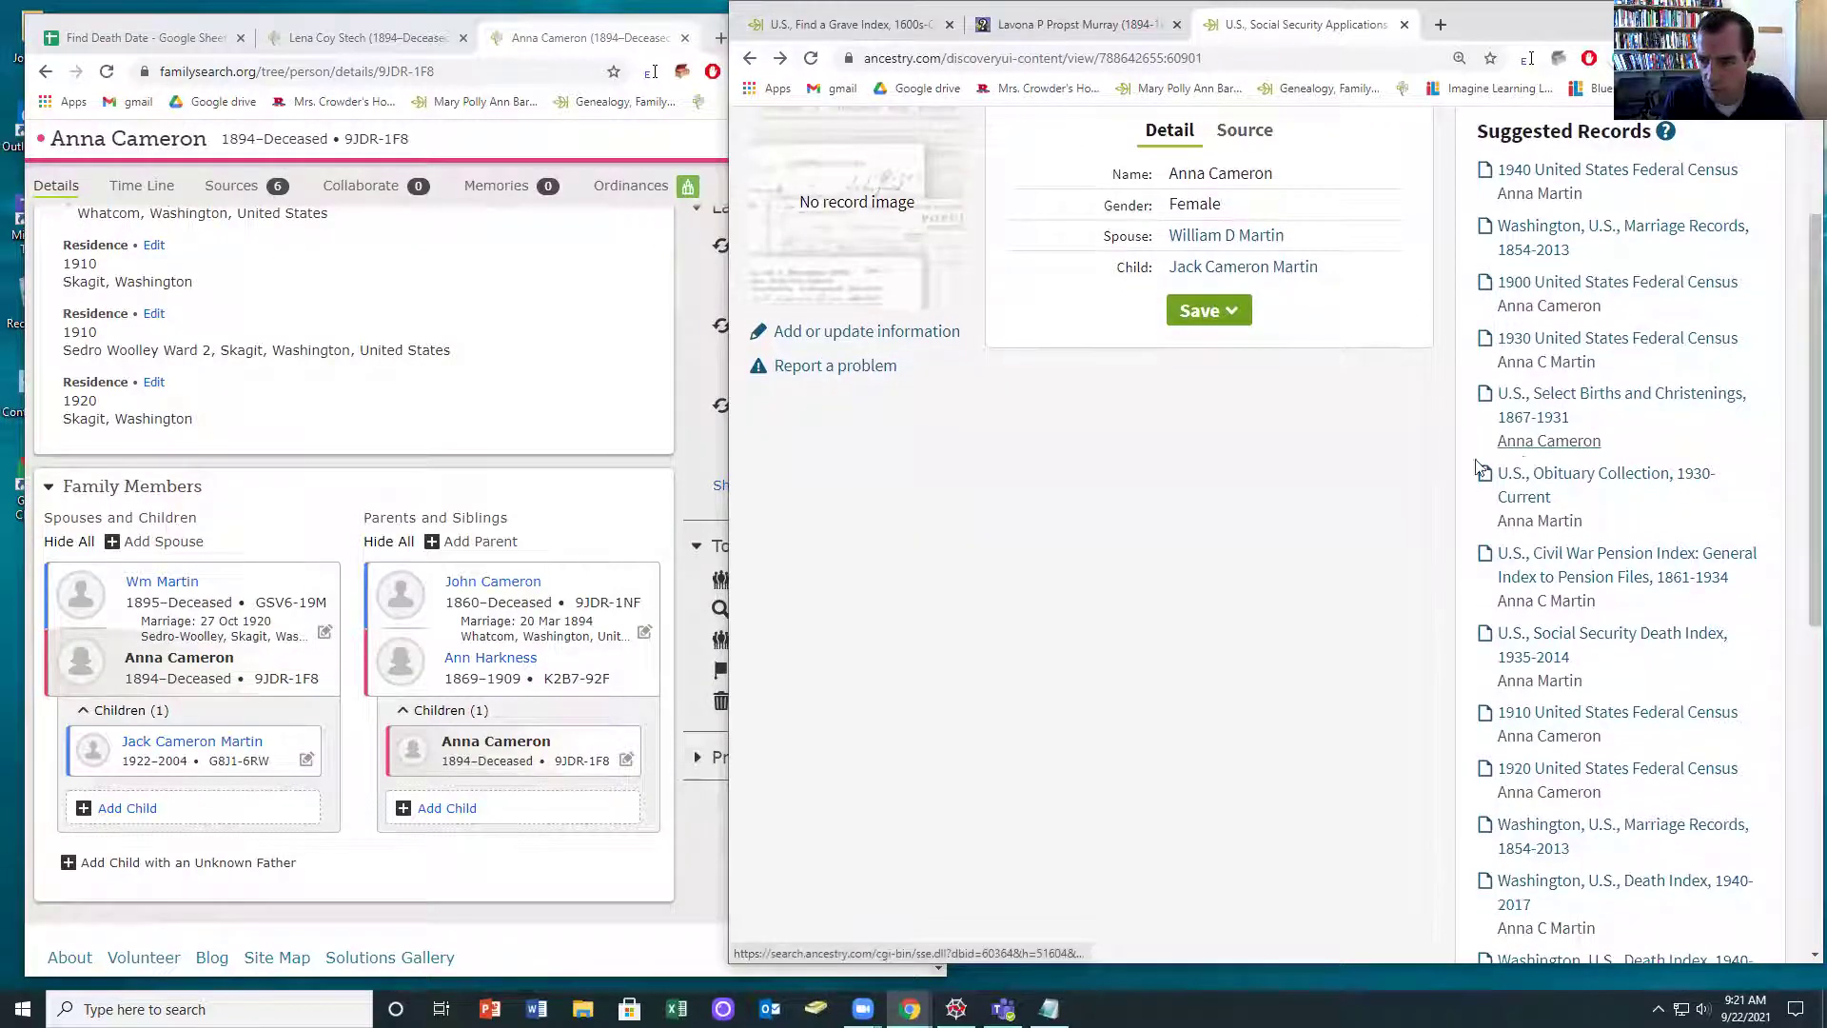
scroll(1484, 510, "down", 1)
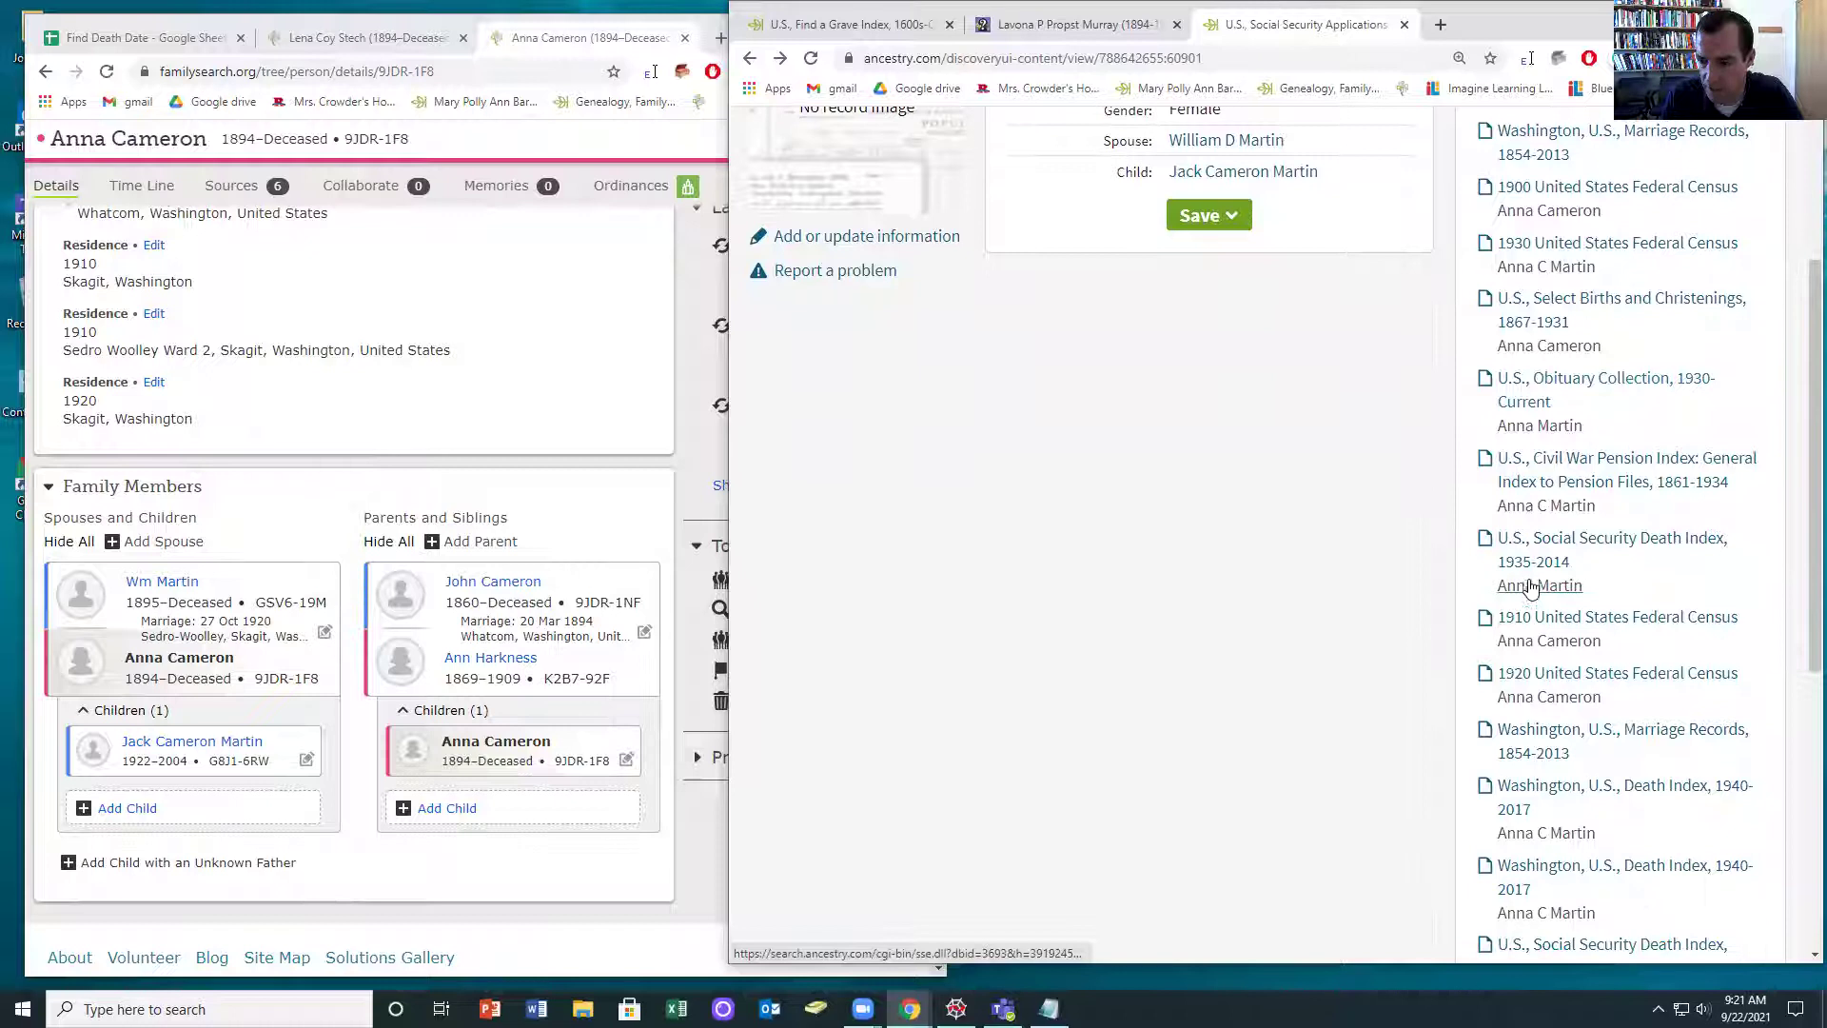
scroll(1530, 592, "down", 6)
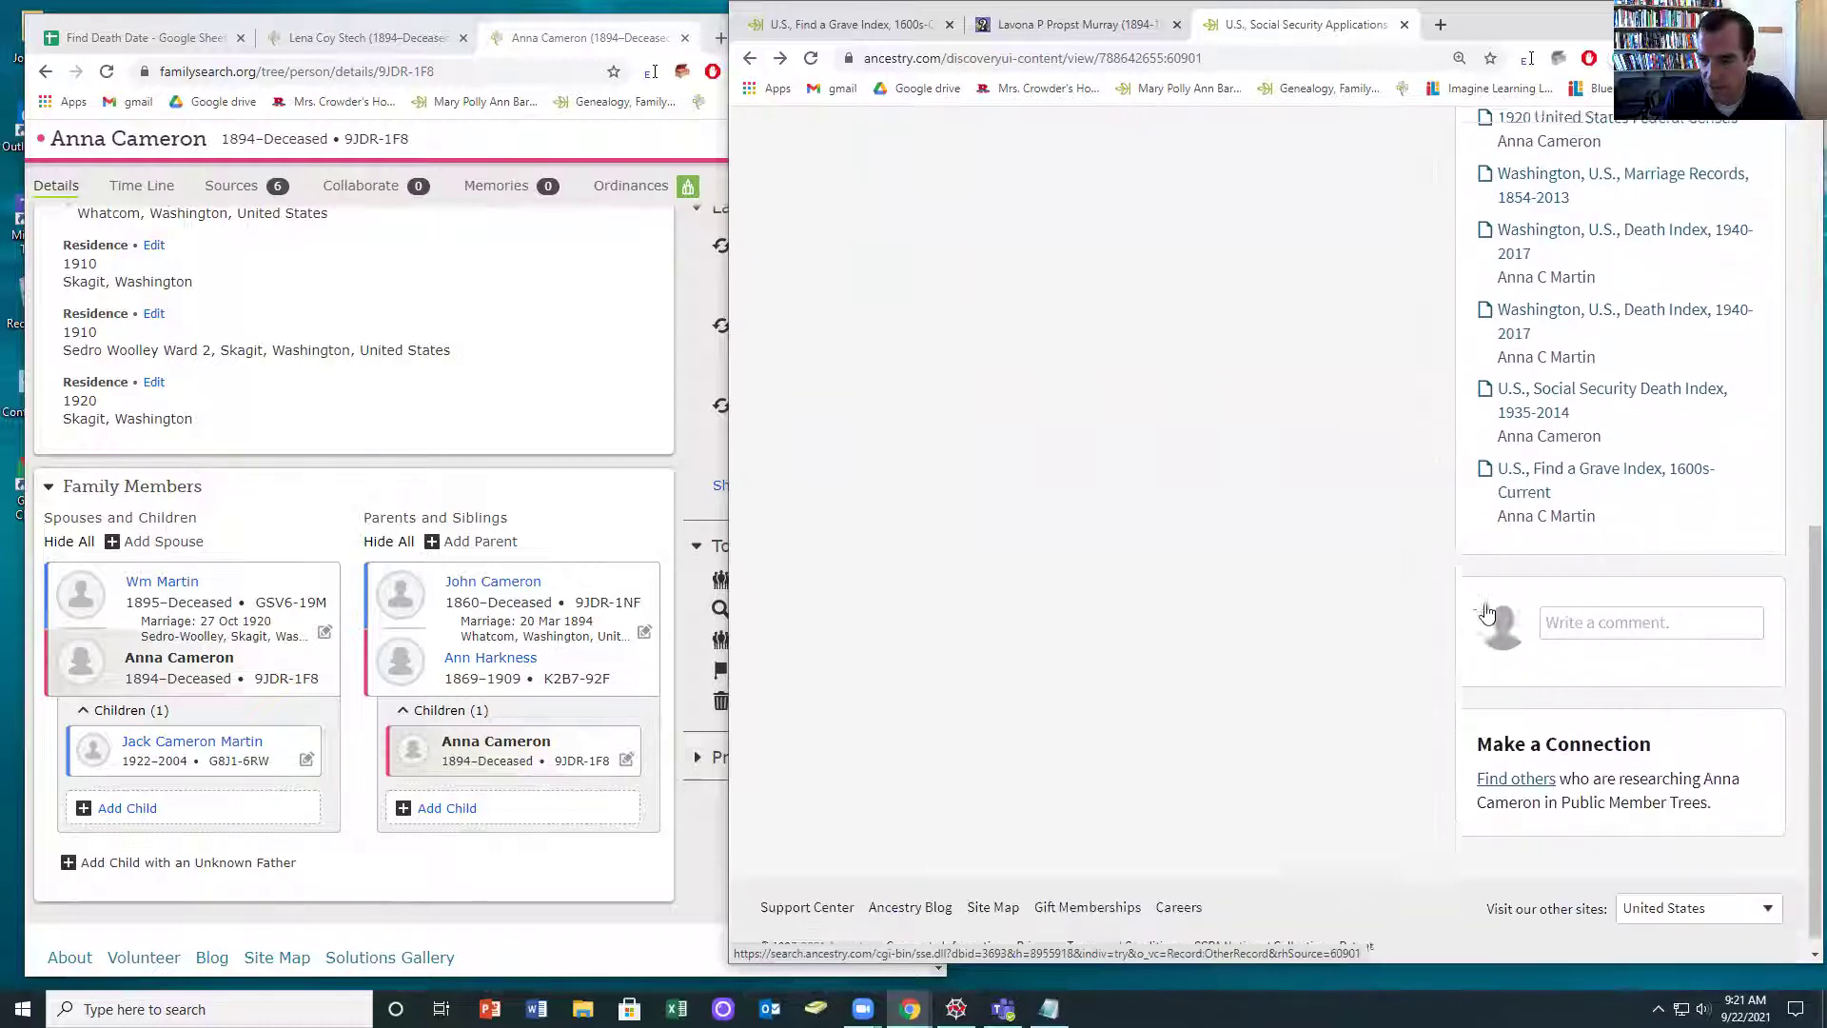
left_click(1546, 502)
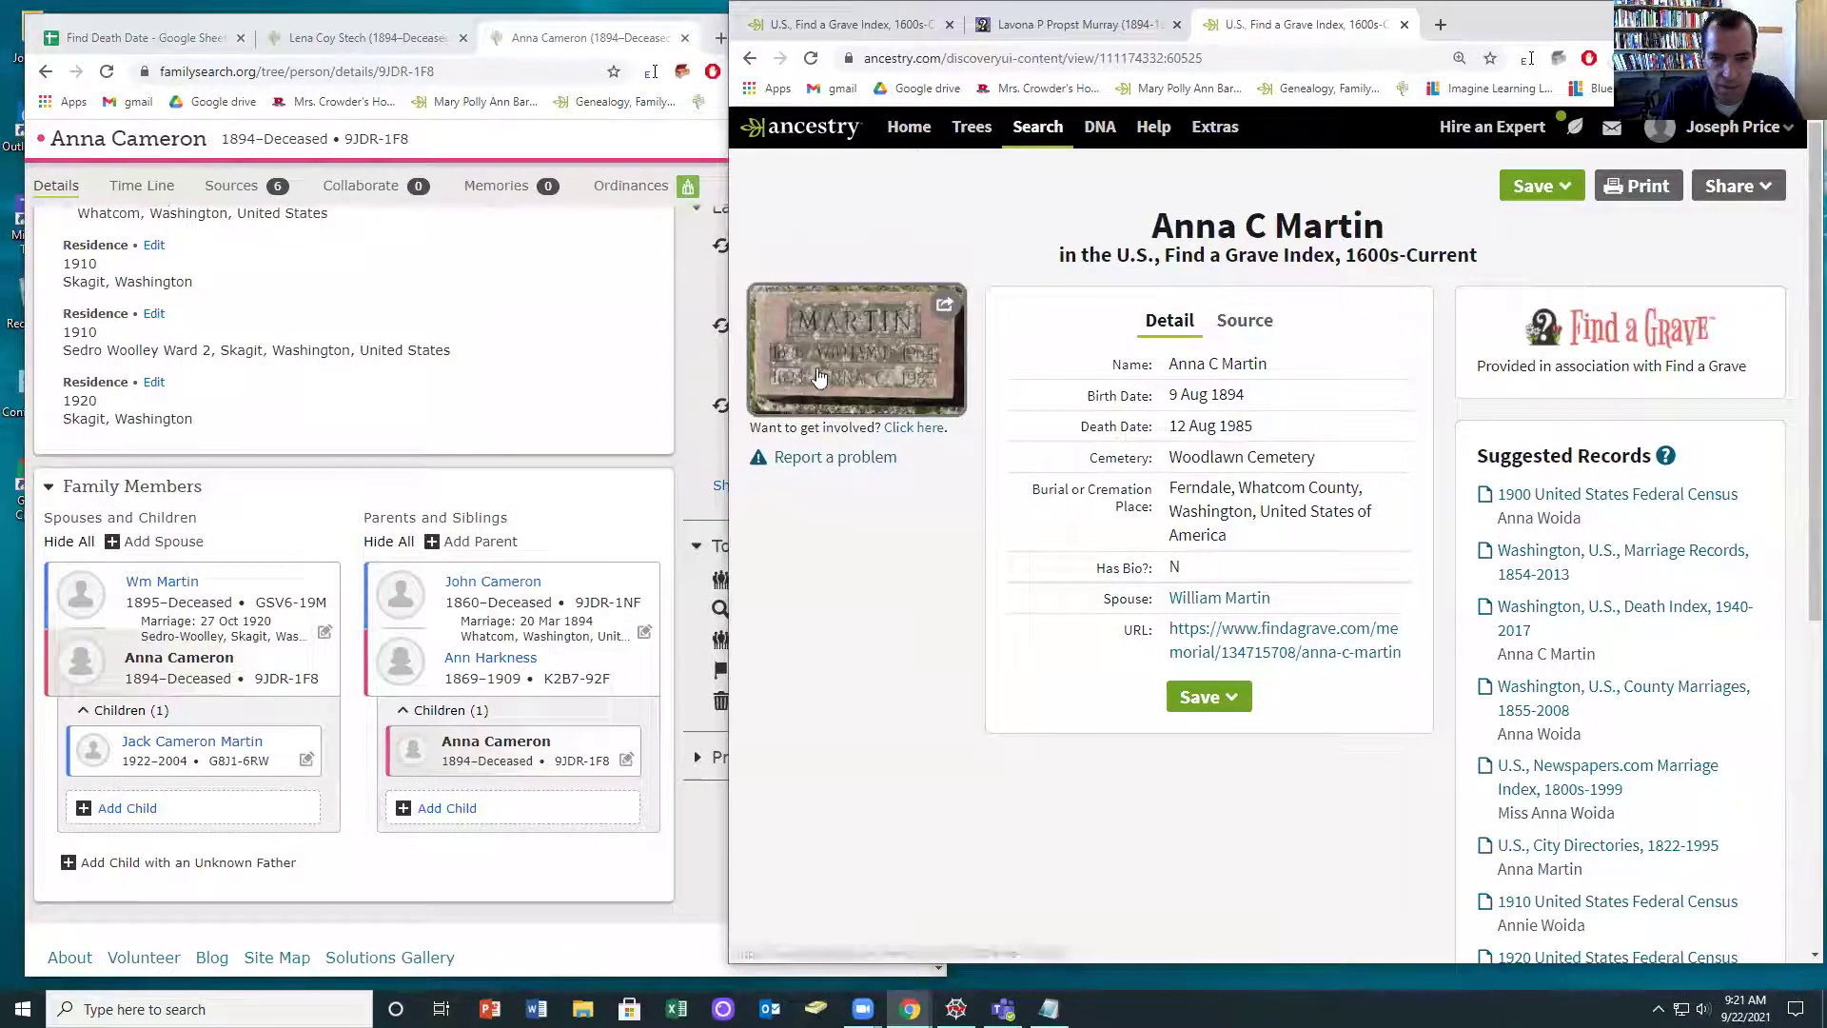
left_click(818, 376)
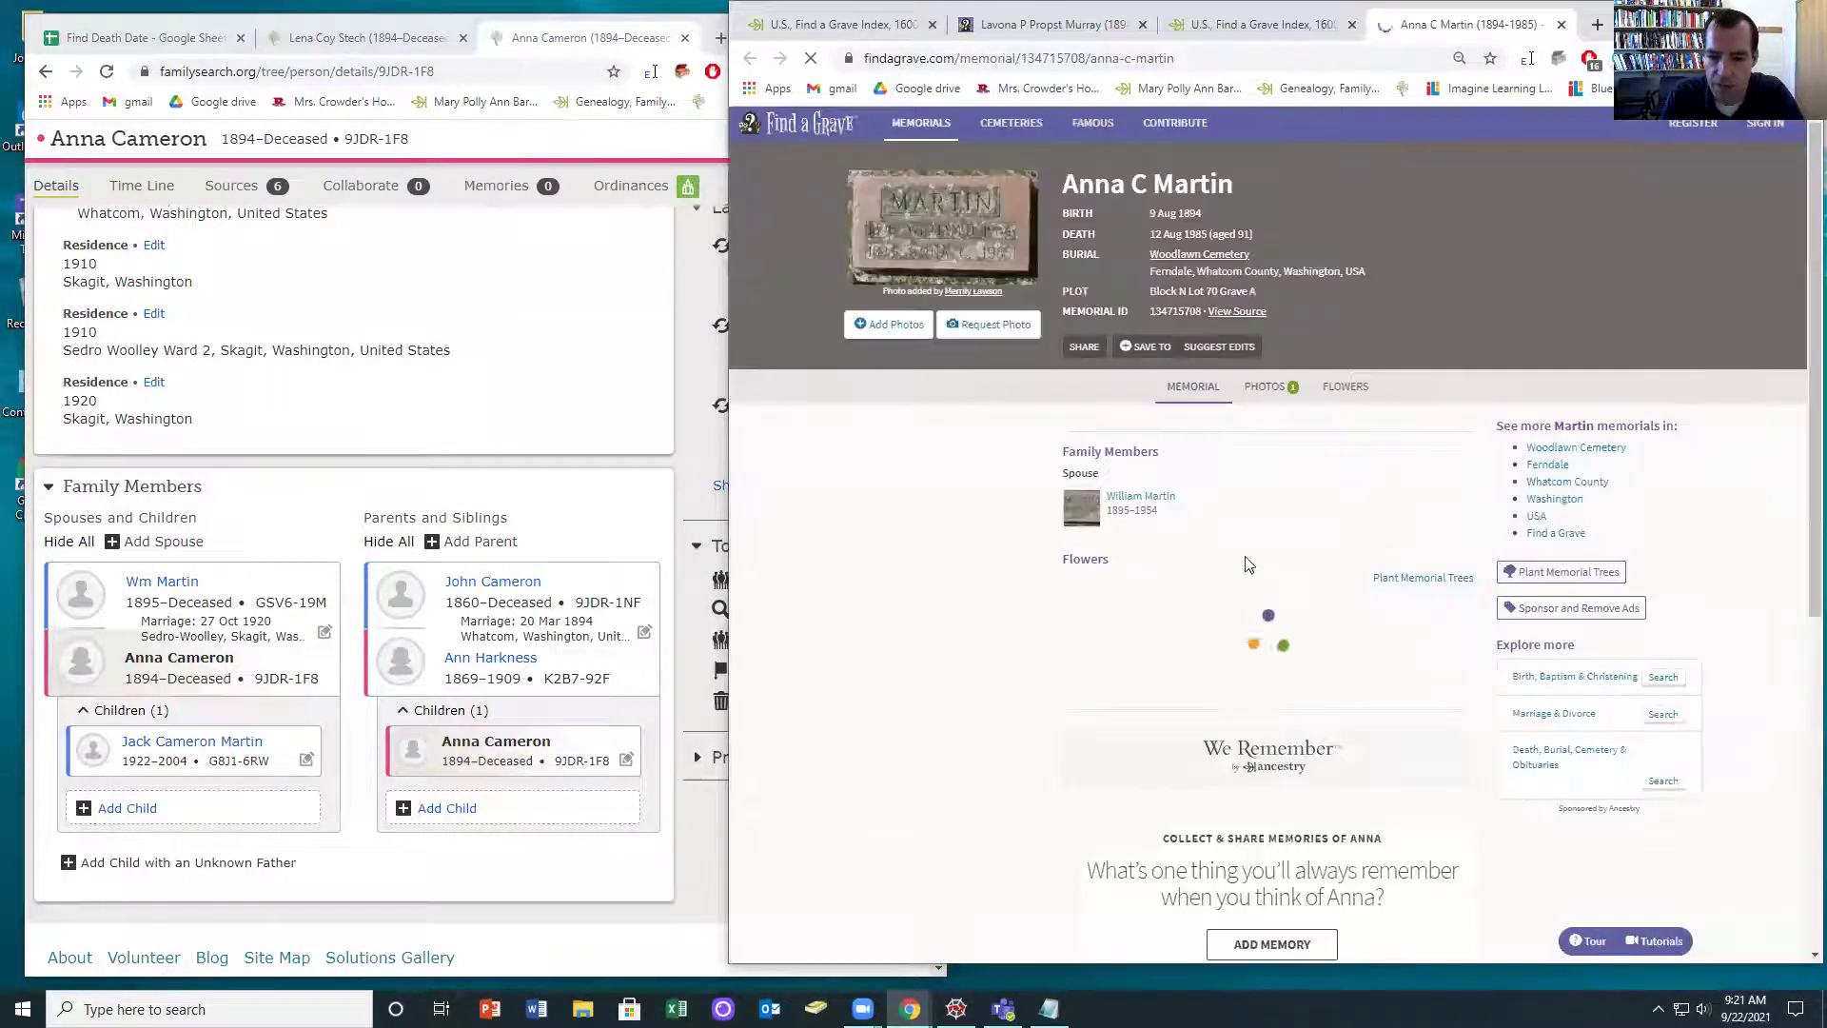
left_click(1141, 496)
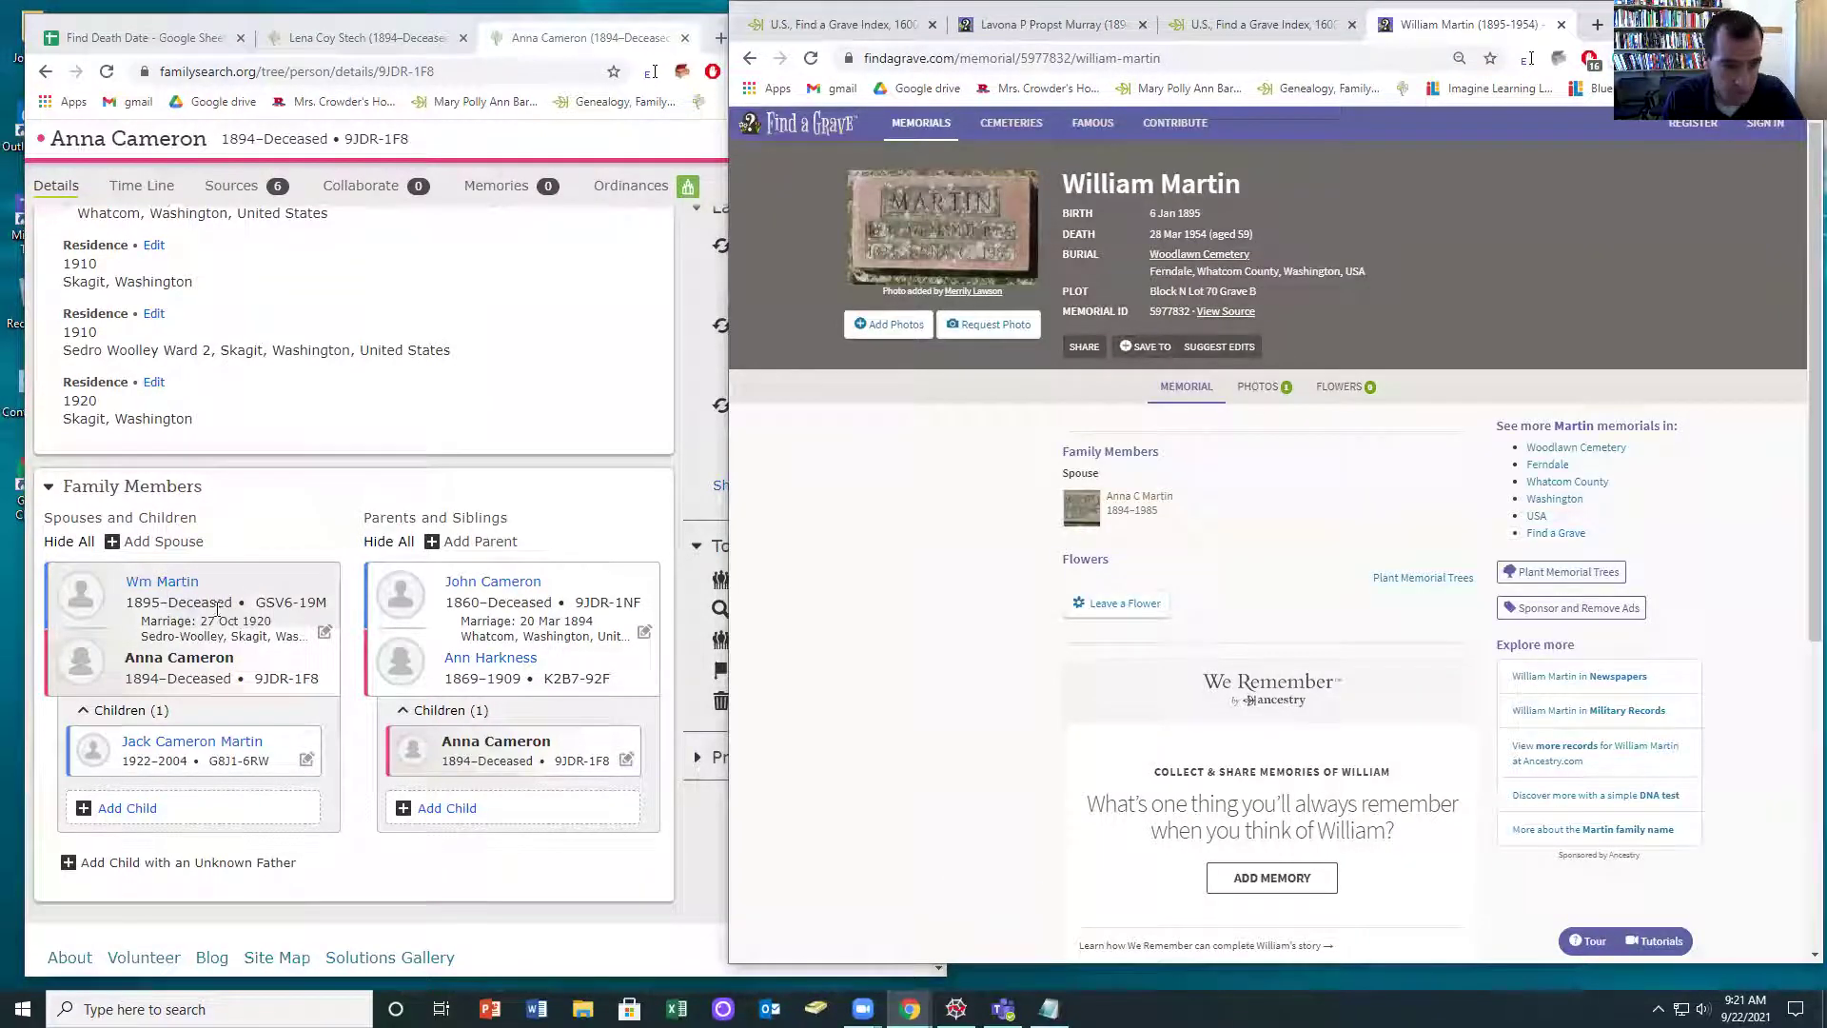
left_click(1139, 498)
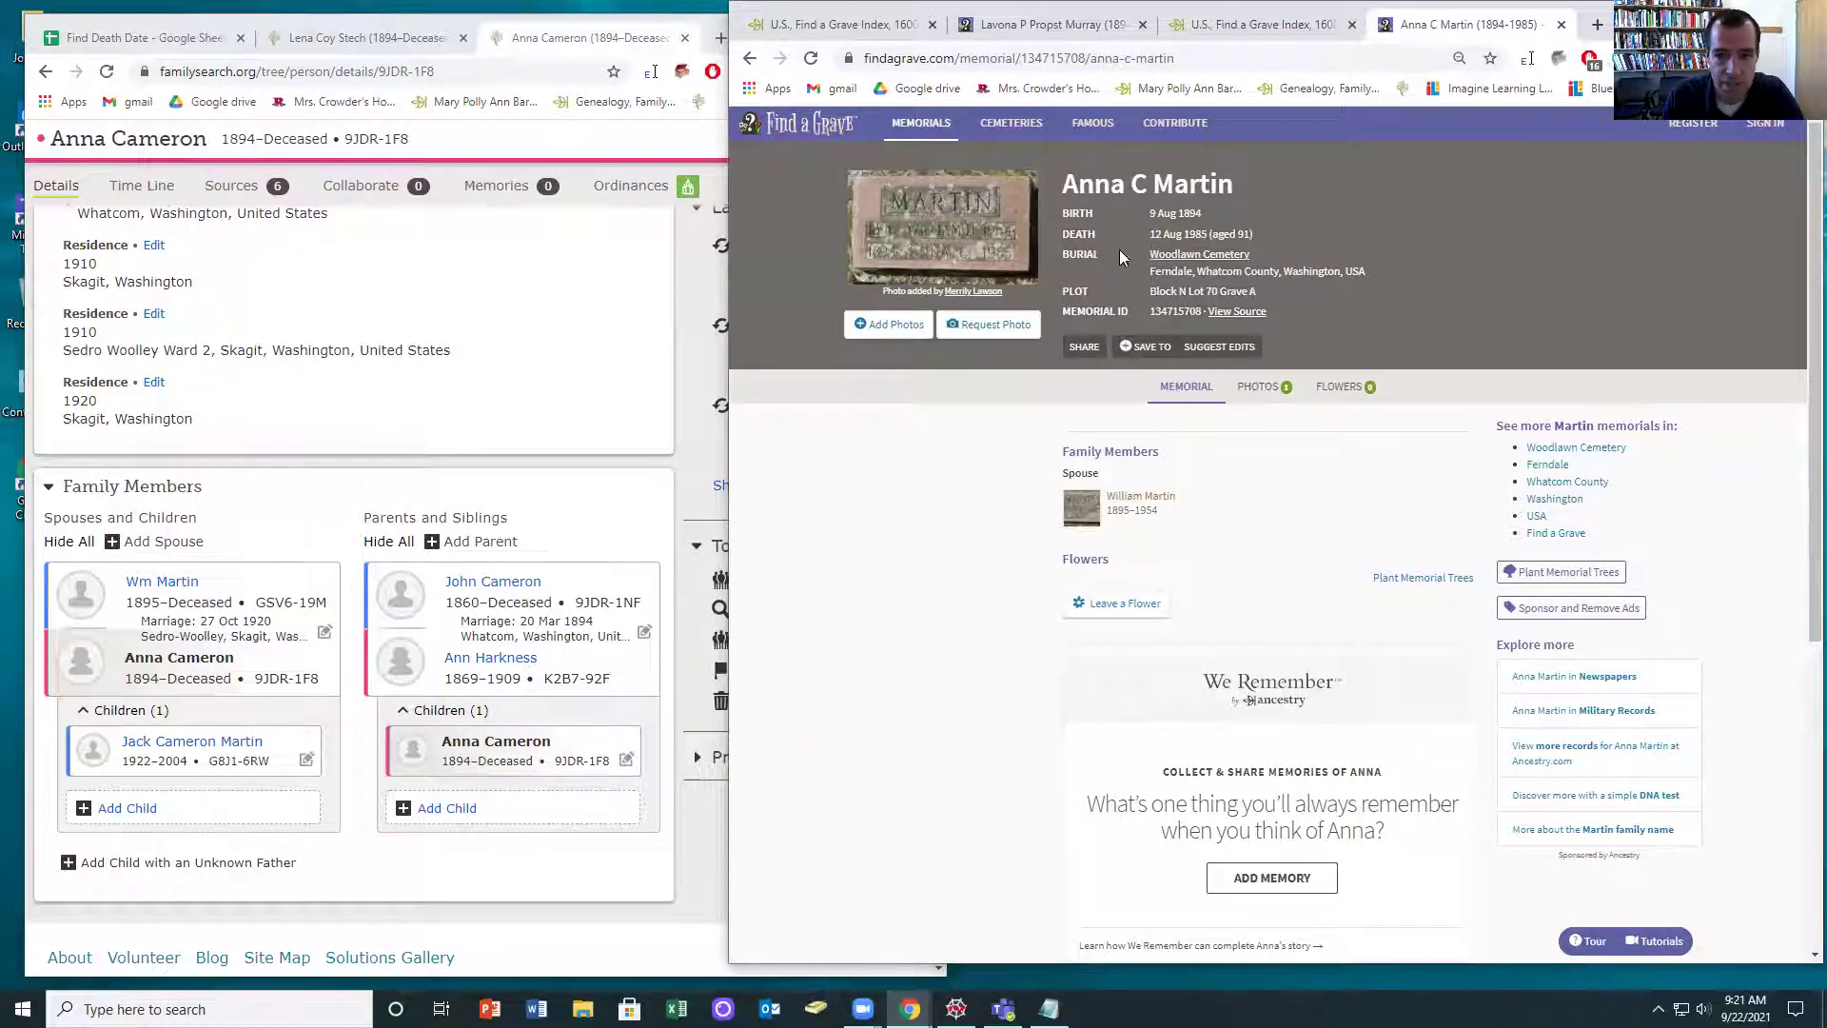
scroll(400, 394, "up", 4)
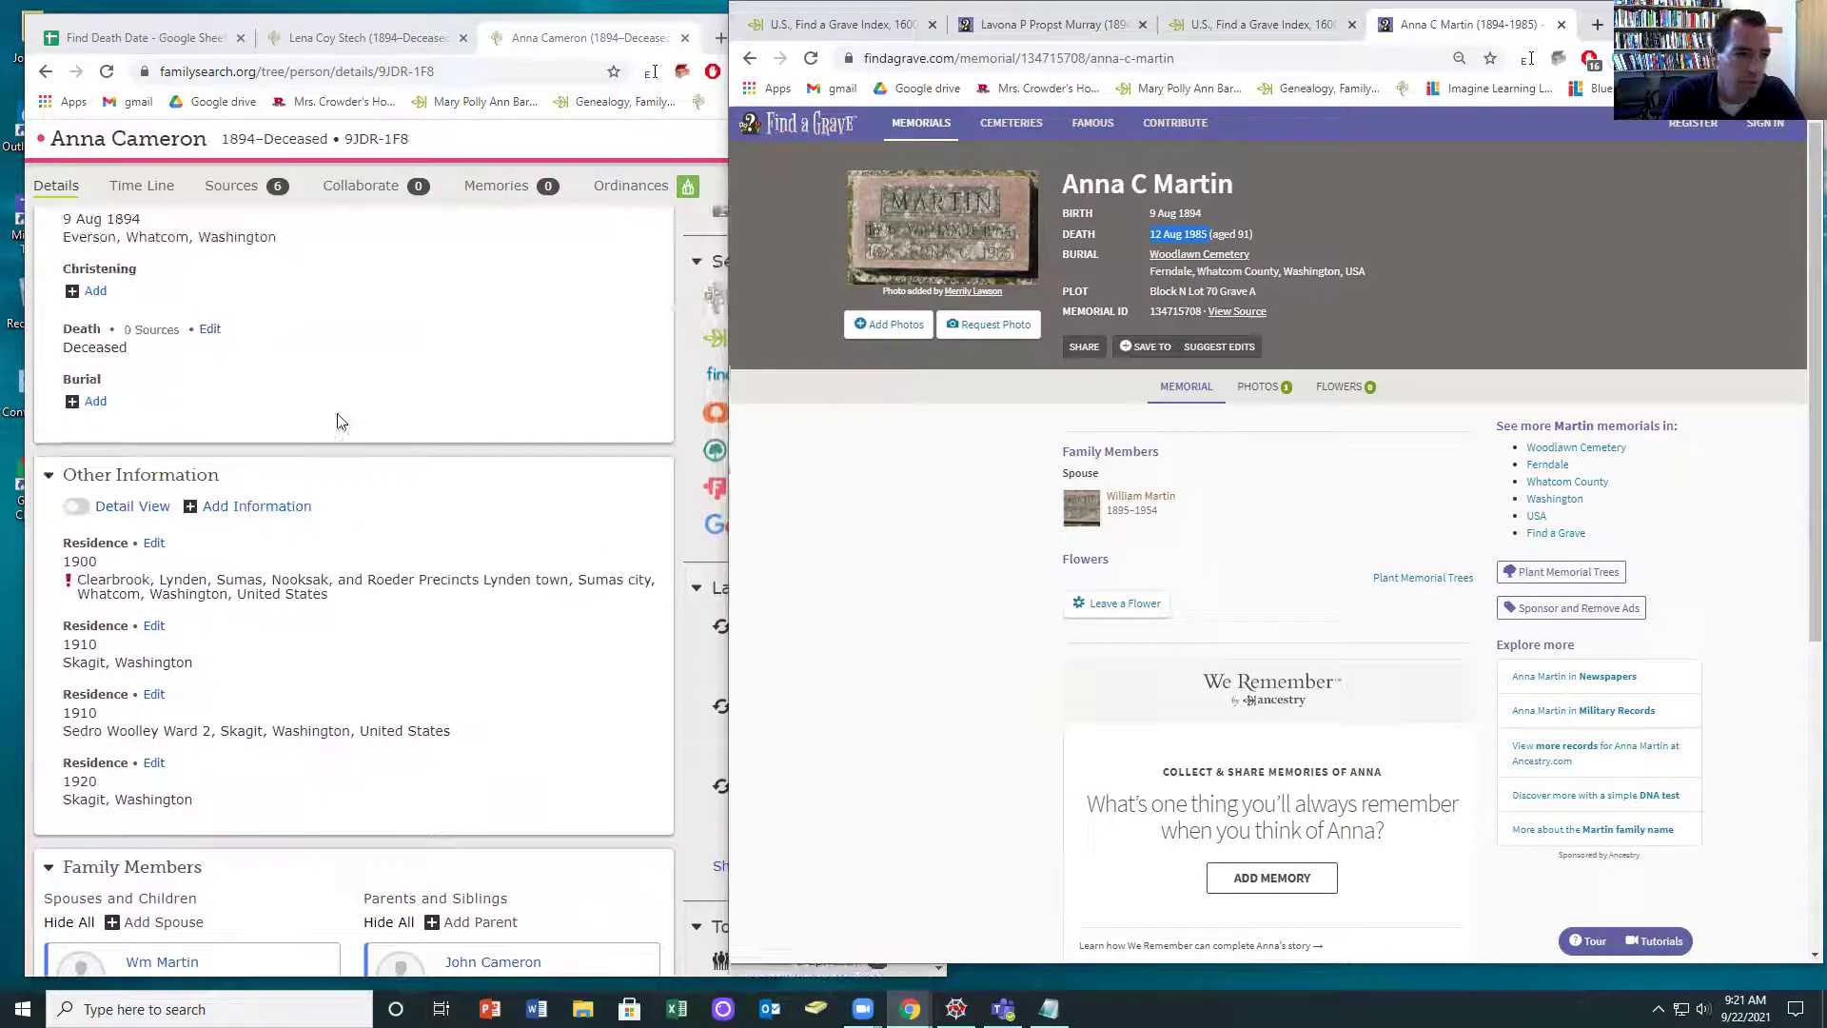
left_click(206, 344)
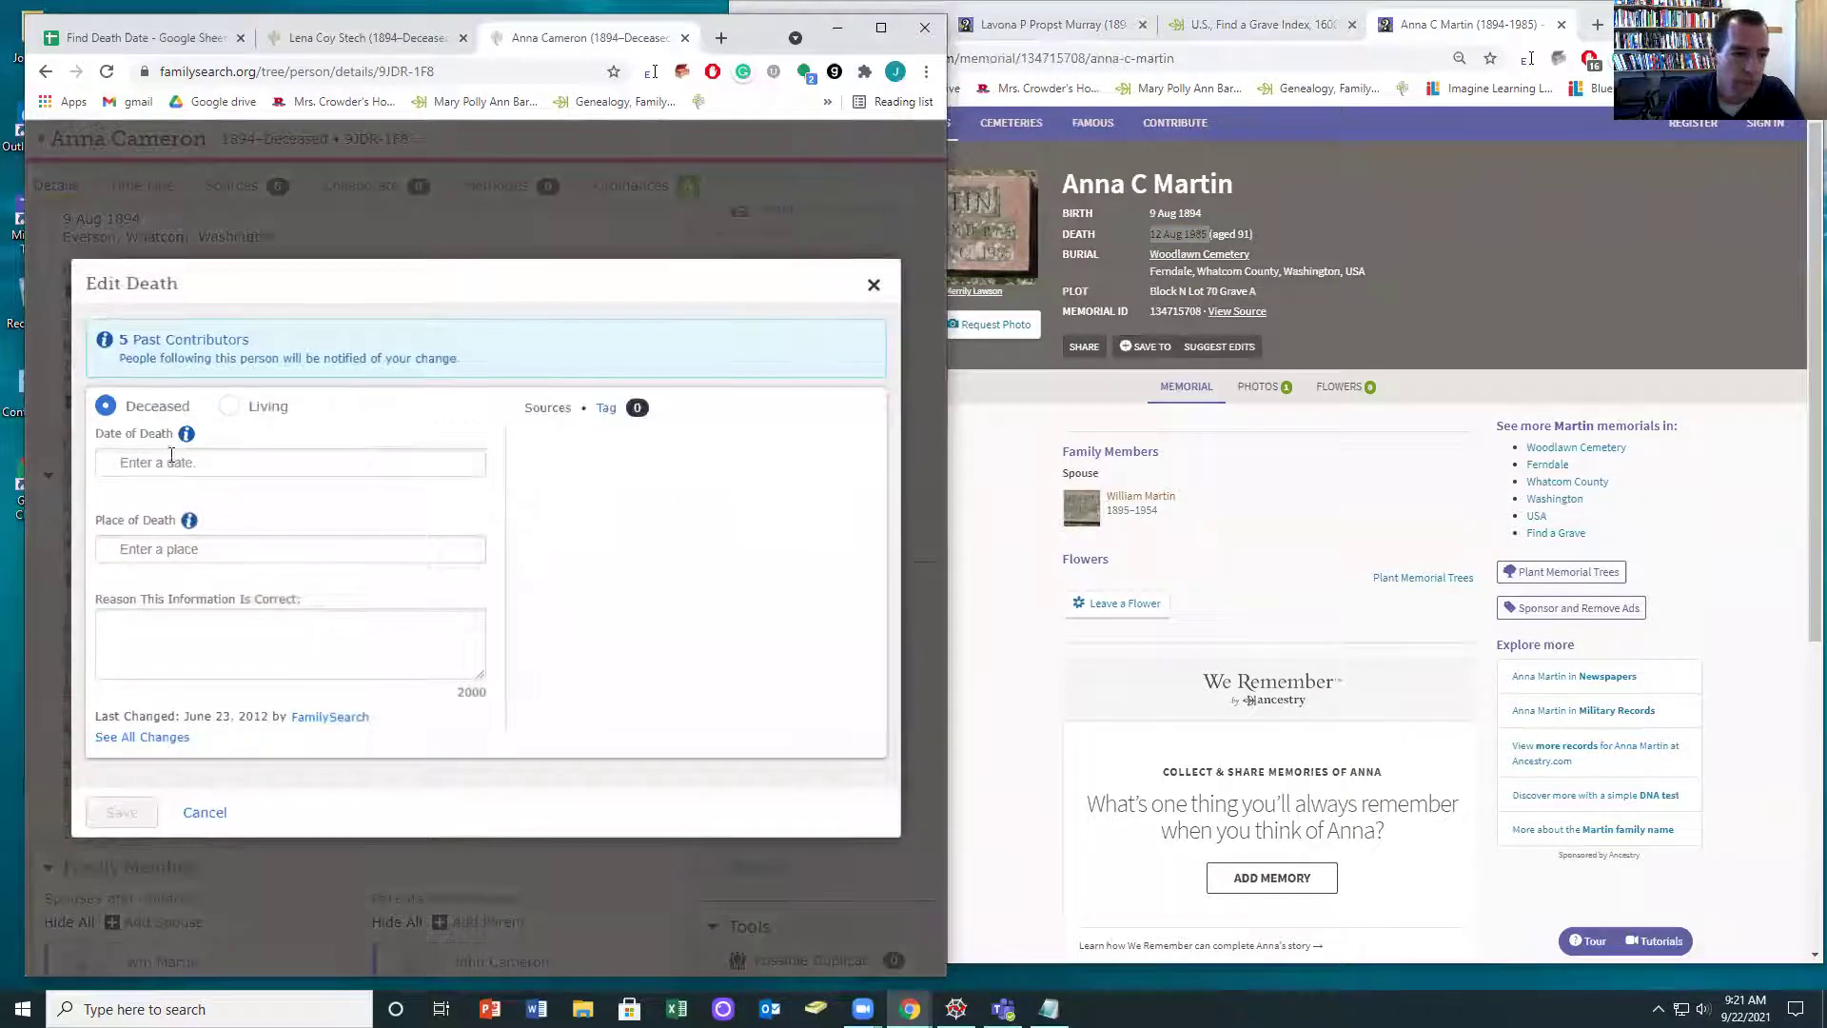
key("ctrl+v")
left_click(151, 543)
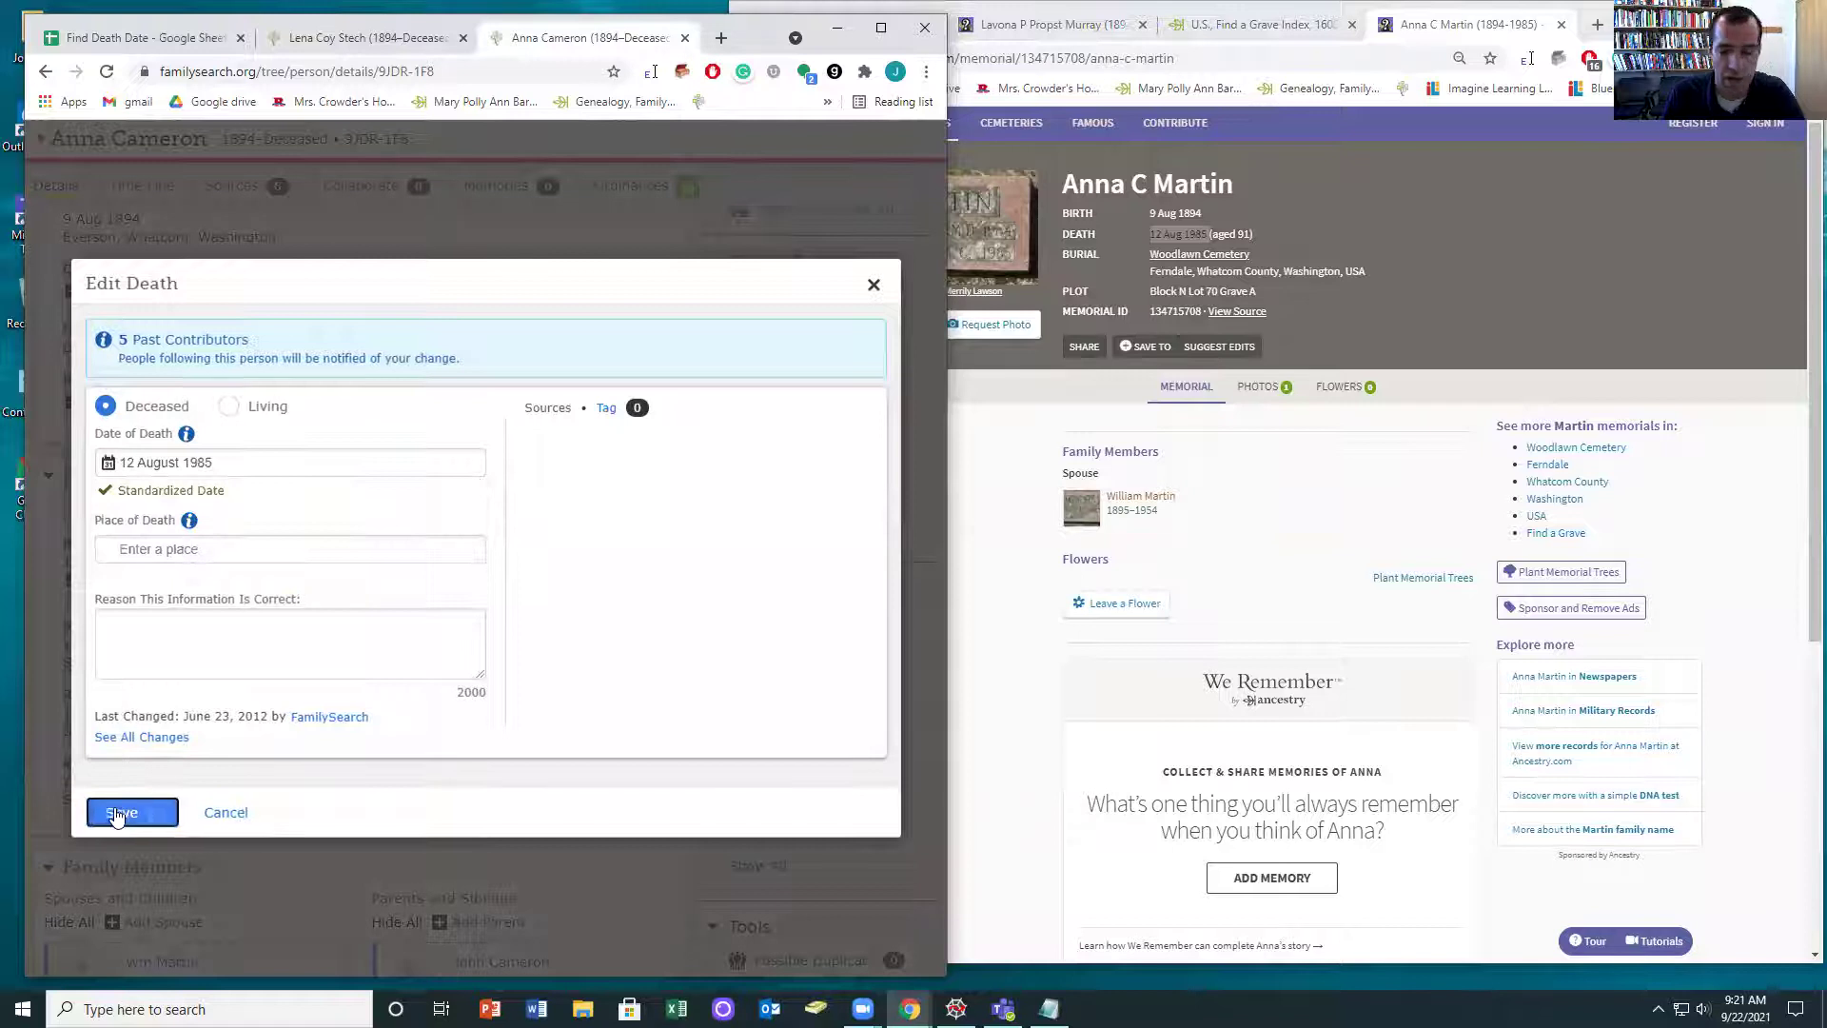
left_click(123, 812)
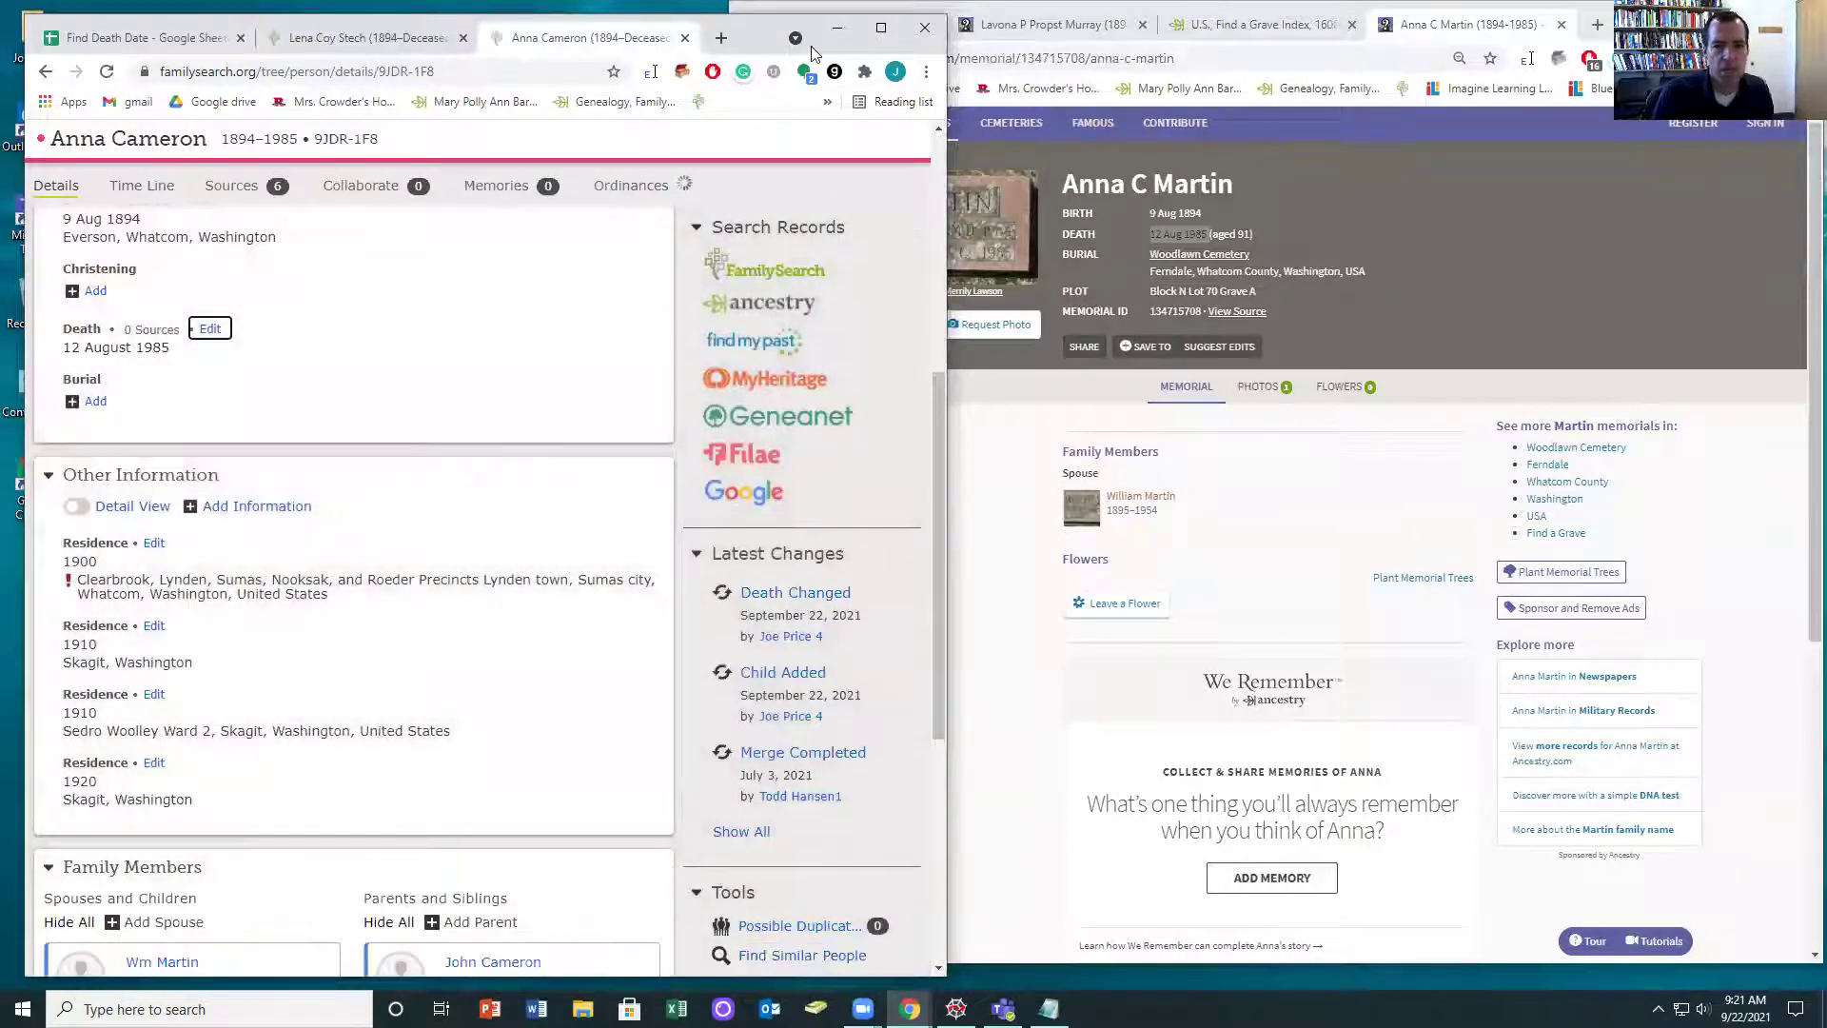